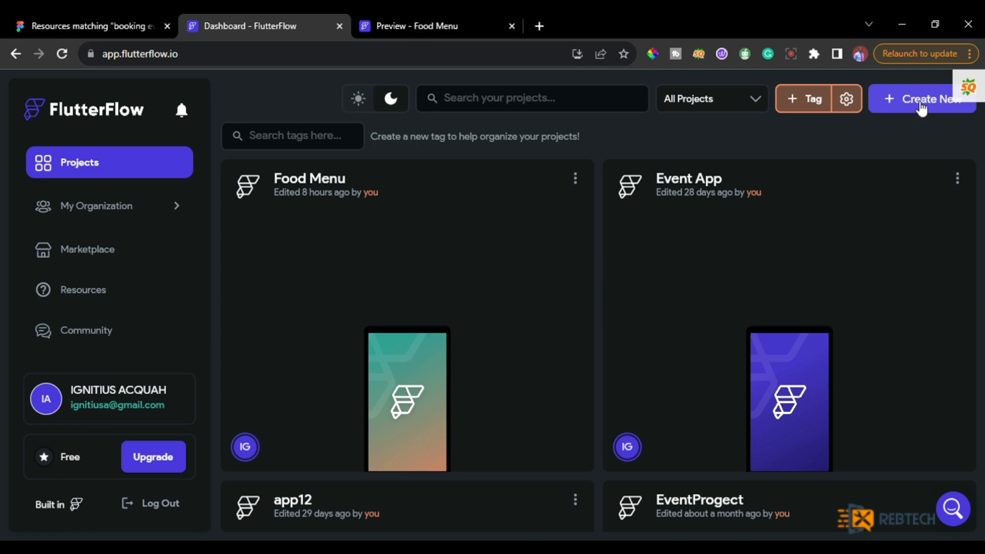
Create a blank project named pro12 with the default theme, skipping the rest of the project setup
left_click(919, 108)
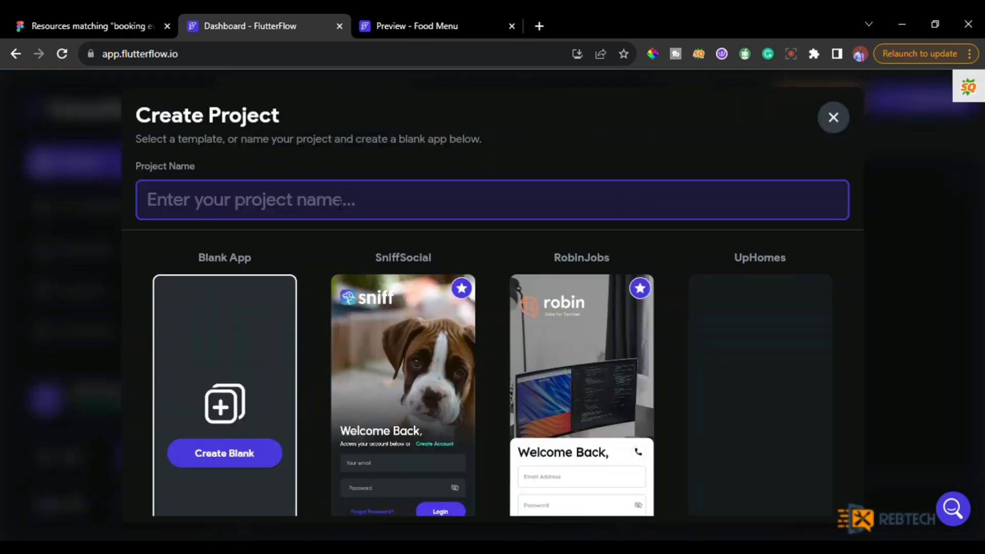
type("pro12")
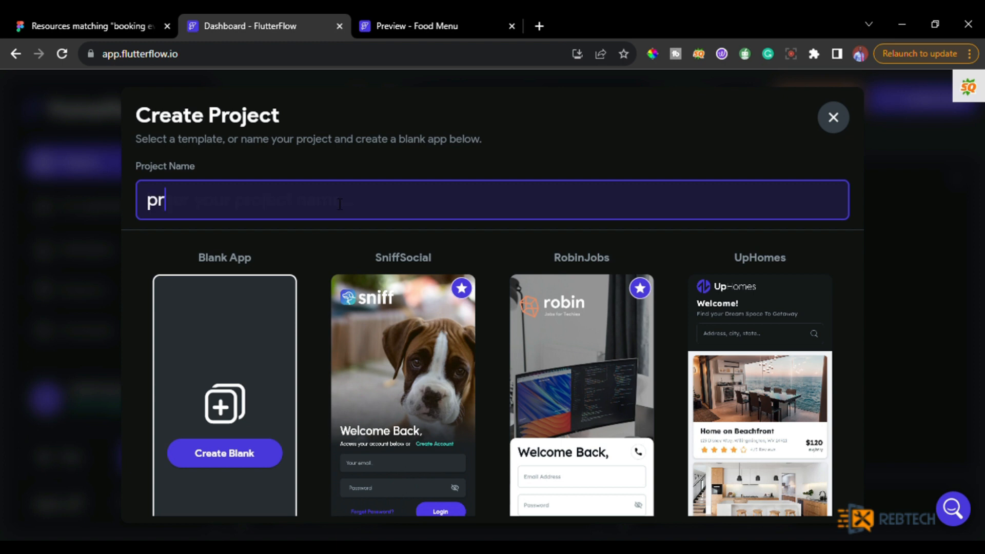
left_click(253, 460)
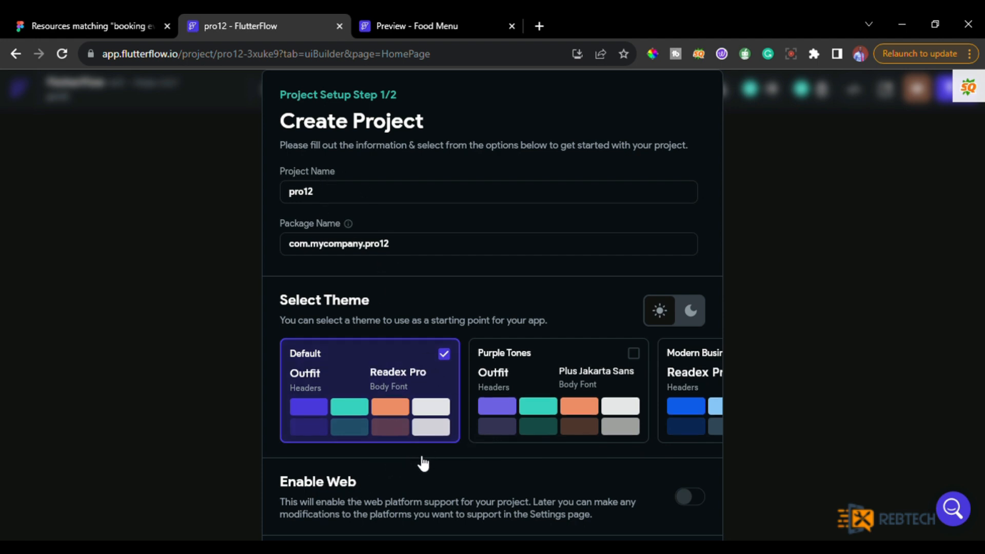
scroll(513, 452, "down", 3)
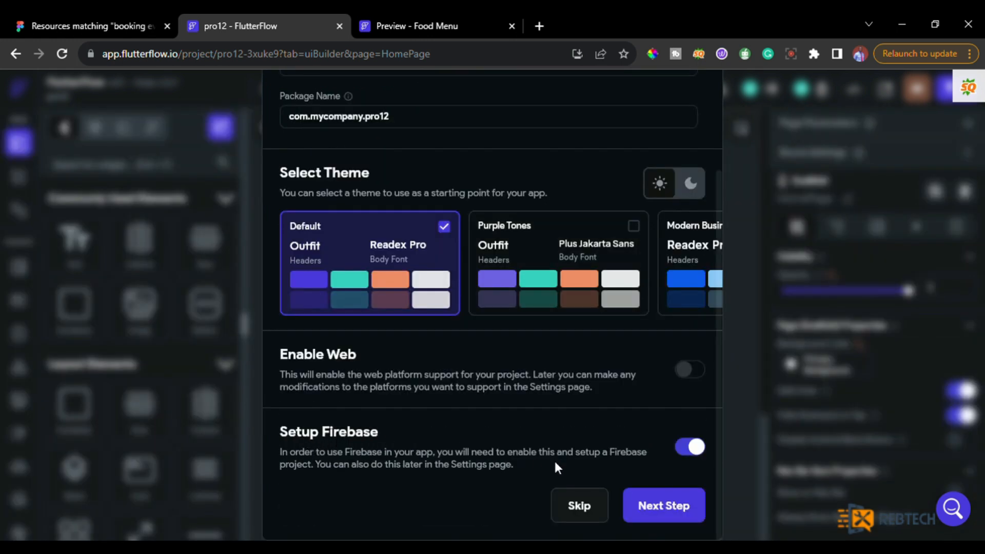
left_click(578, 508)
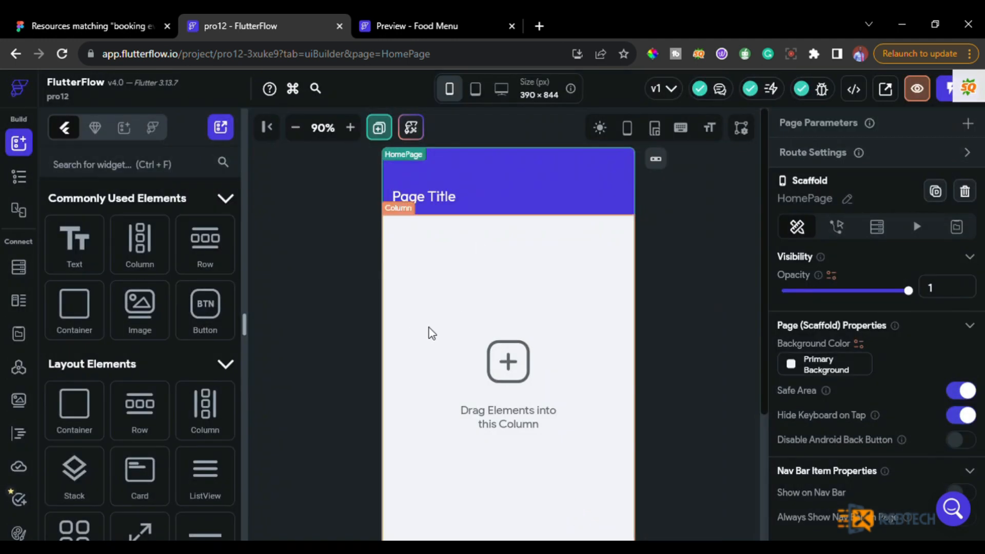
Review the Food Menu preview as a design reference and inspect the AppBar and Column in pro12's HomePage widget tree
left_click(413, 28)
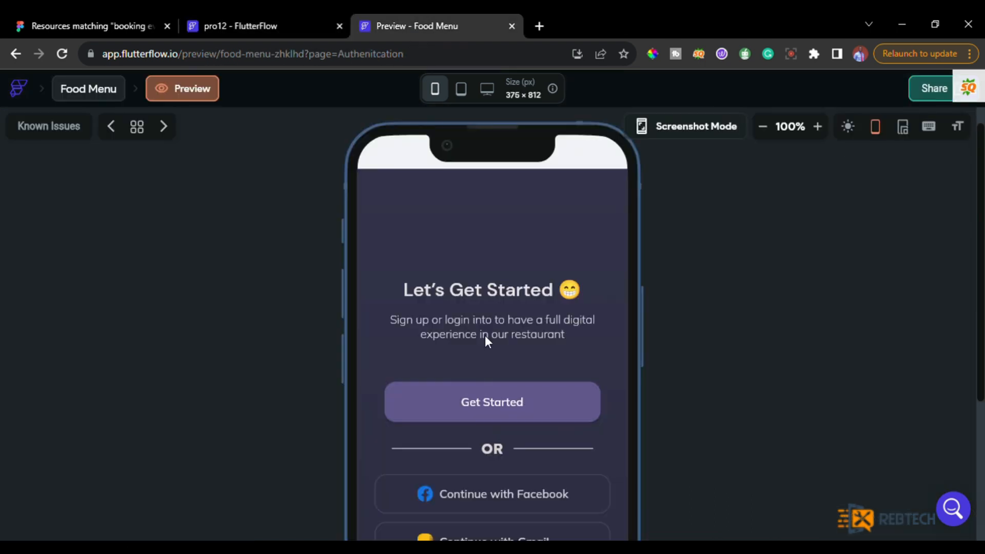
left_click(230, 14)
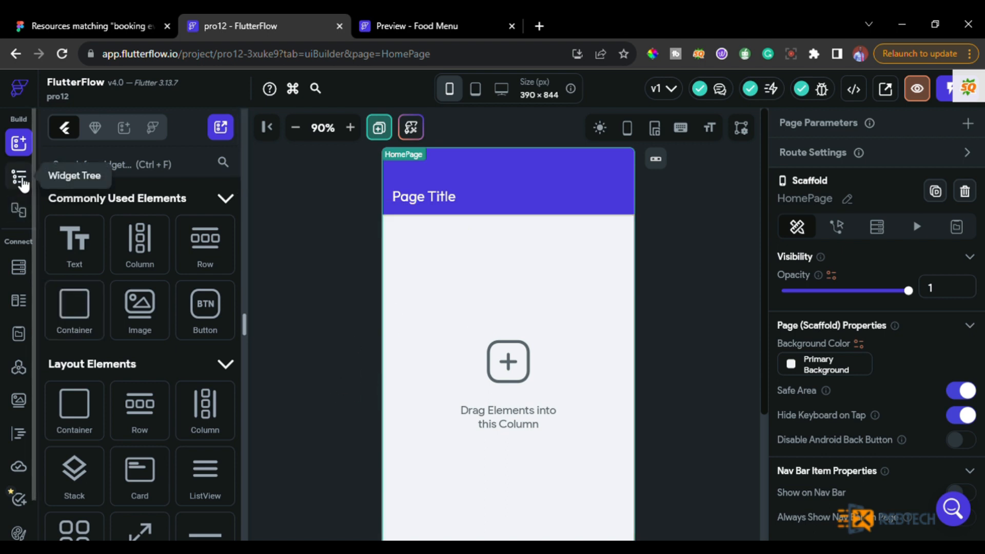
left_click(23, 184)
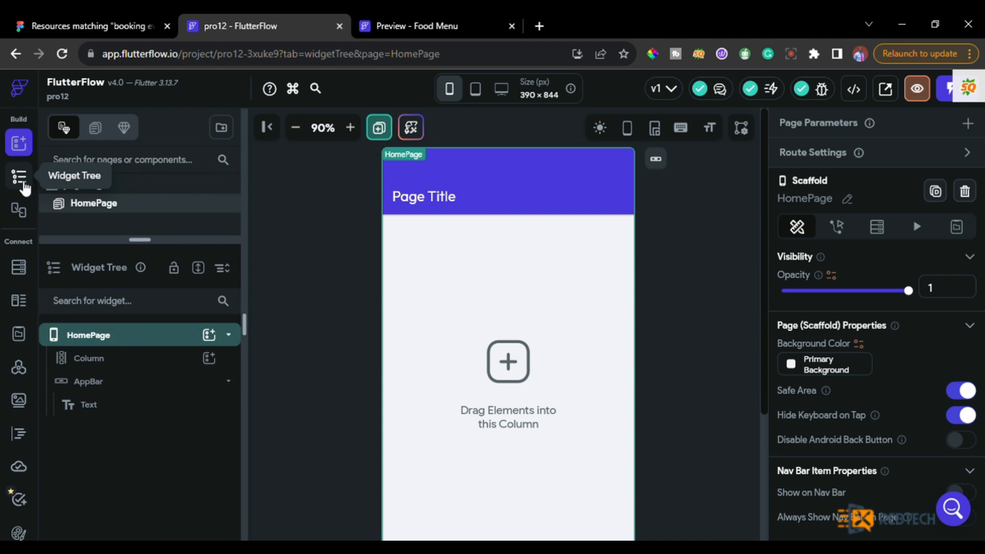
left_click(91, 410)
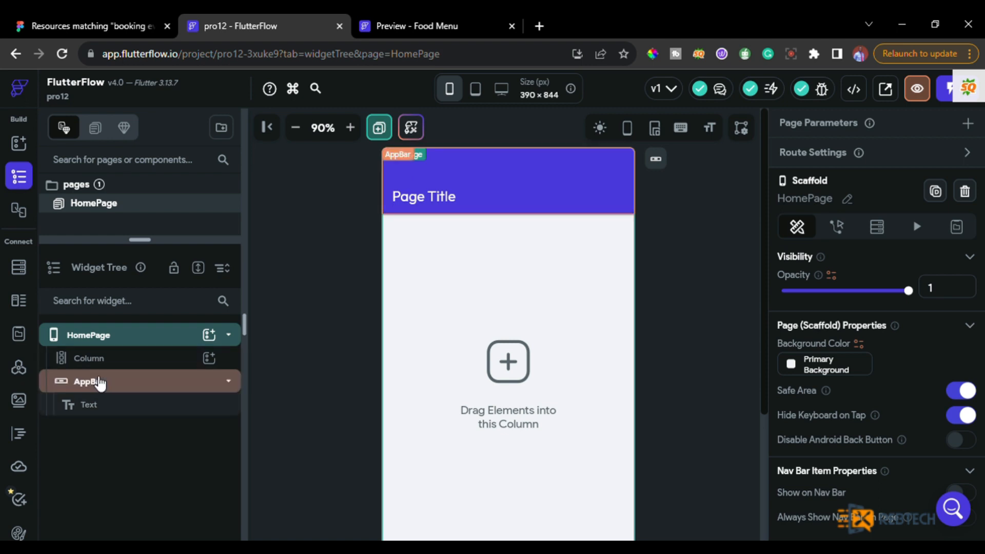
left_click(141, 372)
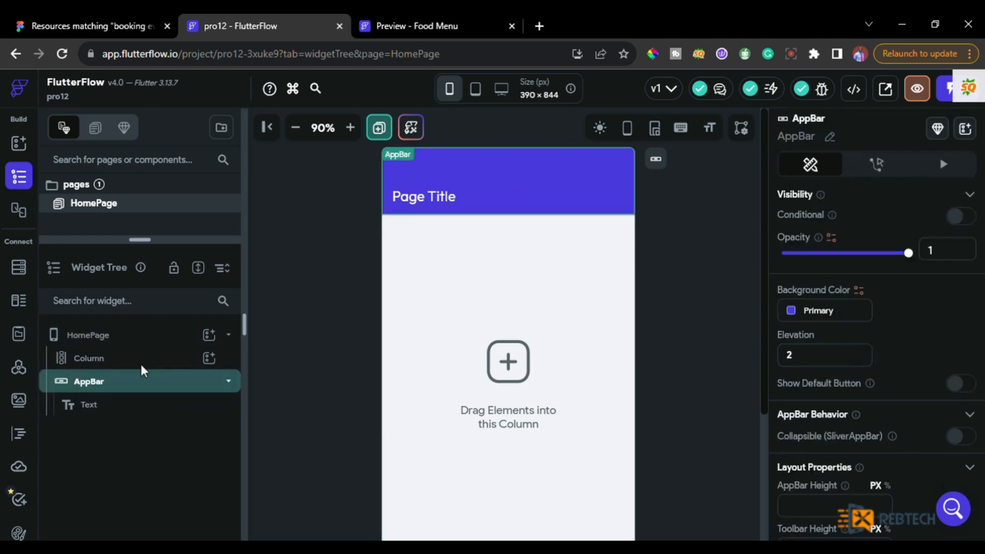
left_click(97, 362)
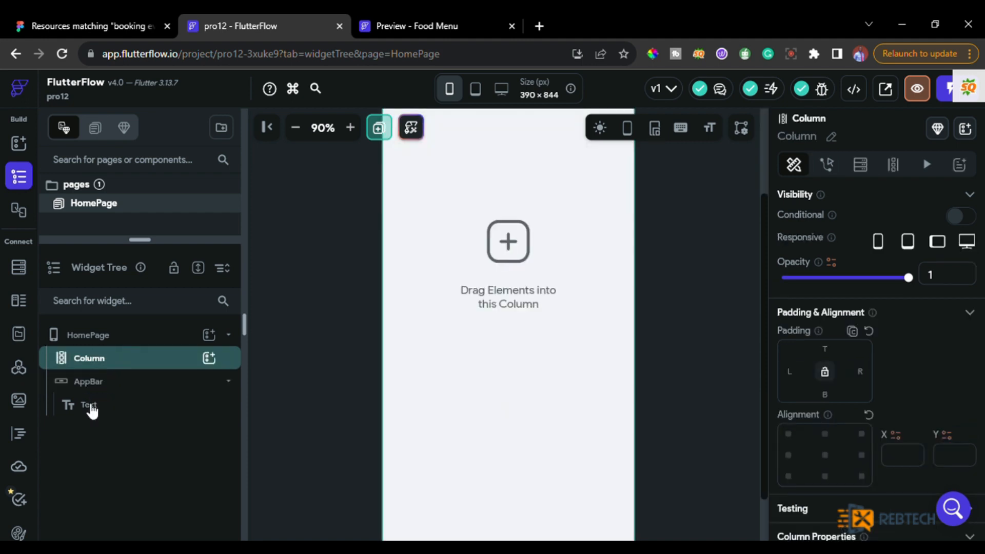
Delete the title Text, the AppBar and the Column from HomePage
left_click(91, 406)
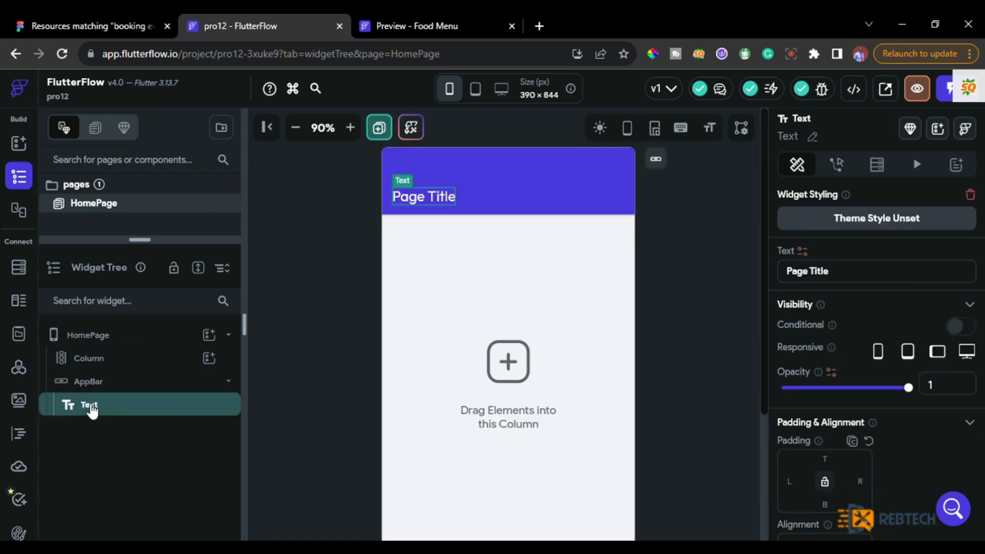
left_click(92, 383)
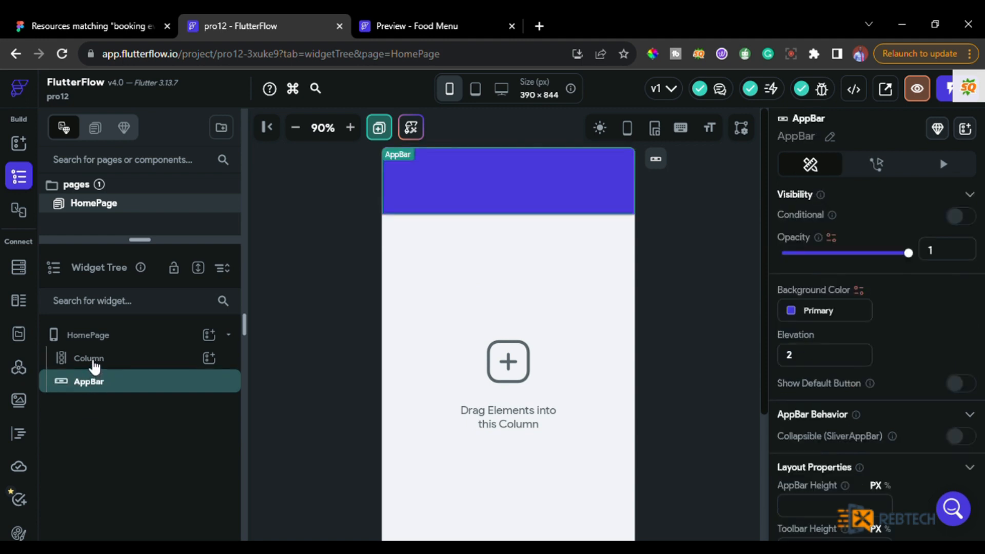
key("Delete")
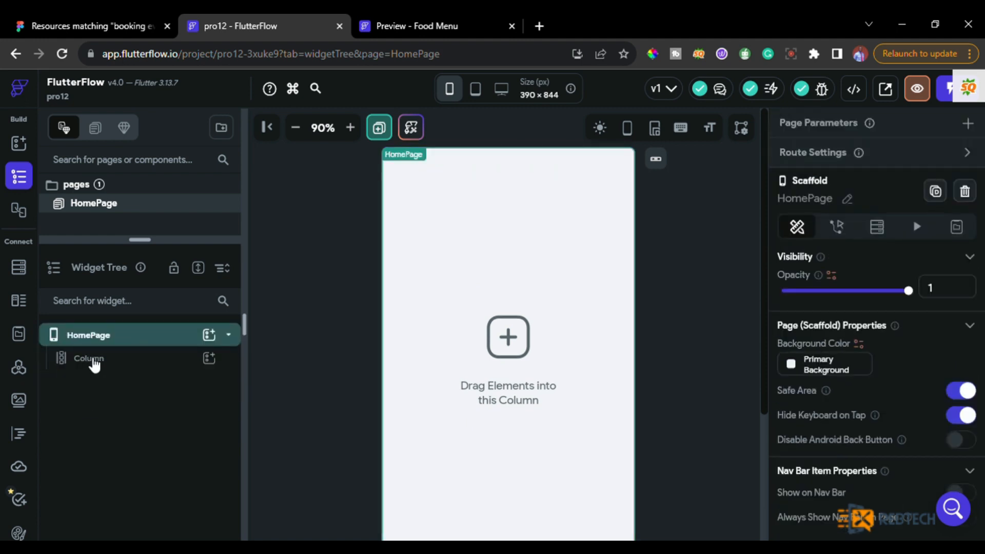
key("Delete")
left_click(89, 359)
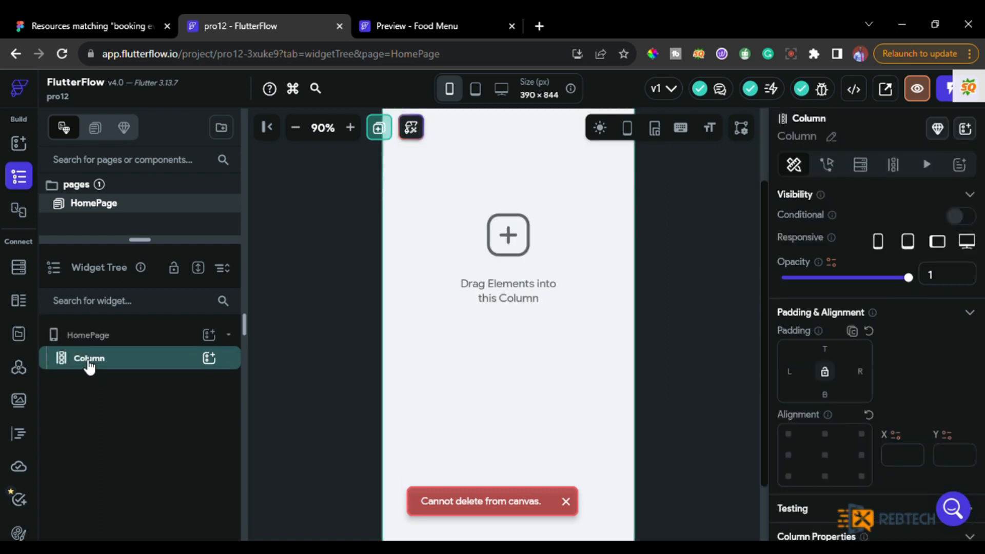
key("Delete")
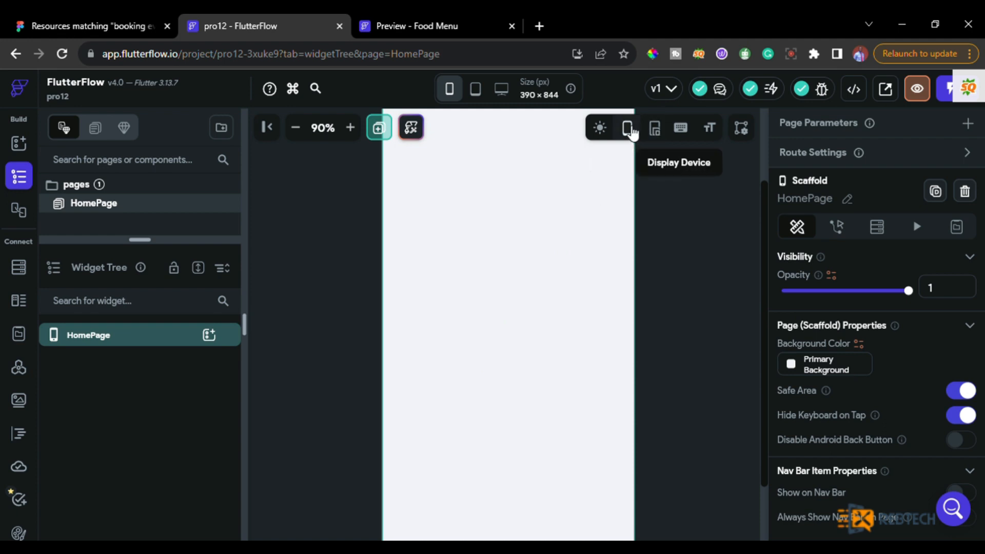
Show the device frame around the canvas and add a Container to the empty HomePage
left_click(632, 131)
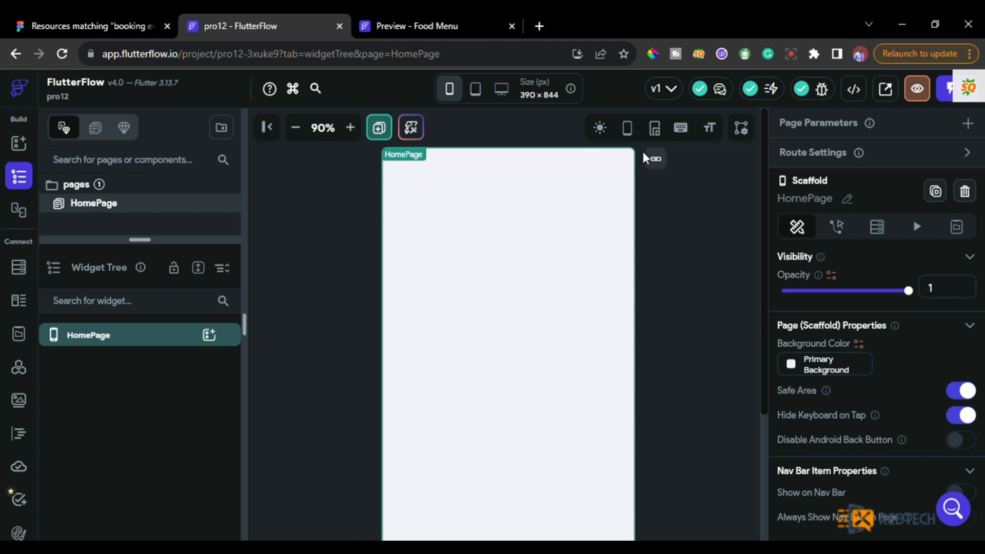
left_click(627, 127)
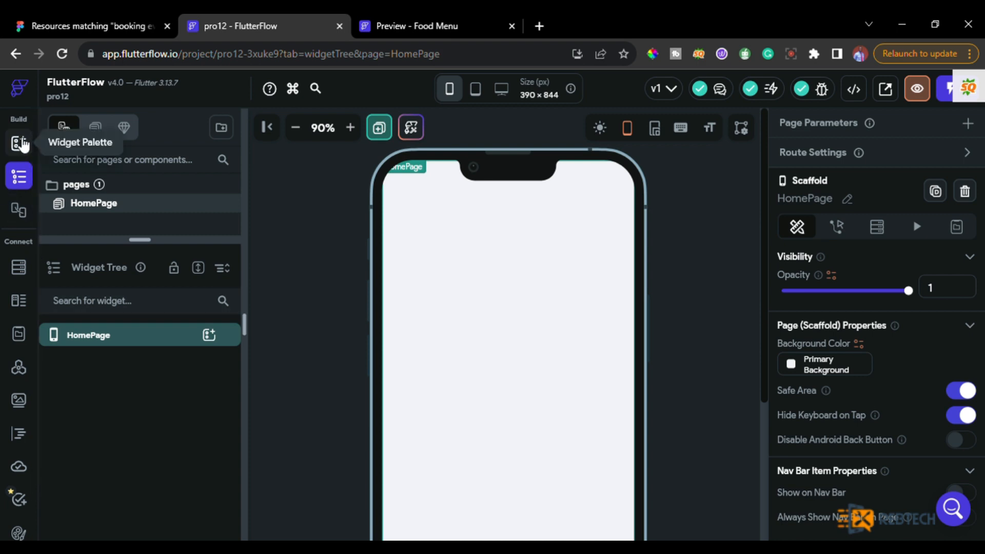
left_click(21, 144)
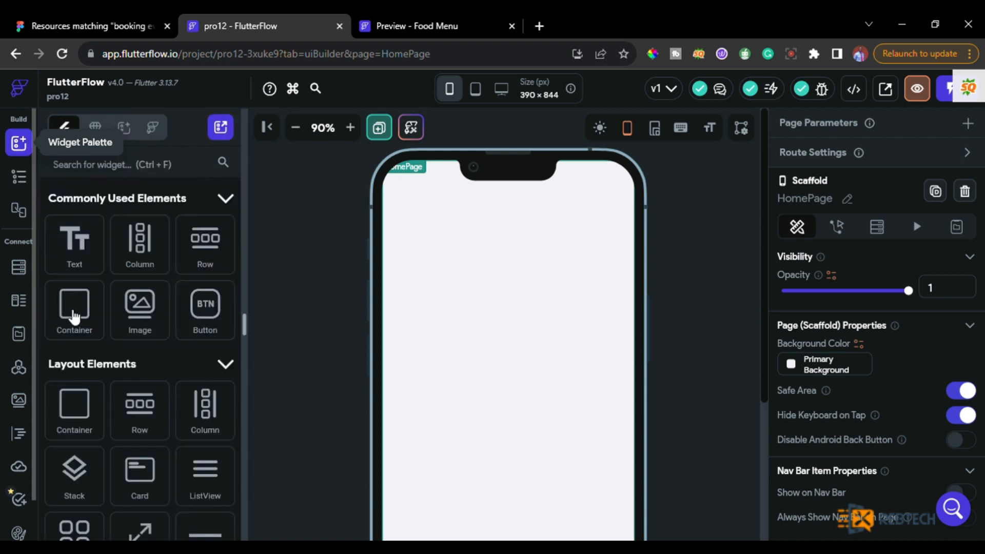
left_click_drag(83, 324, 447, 300)
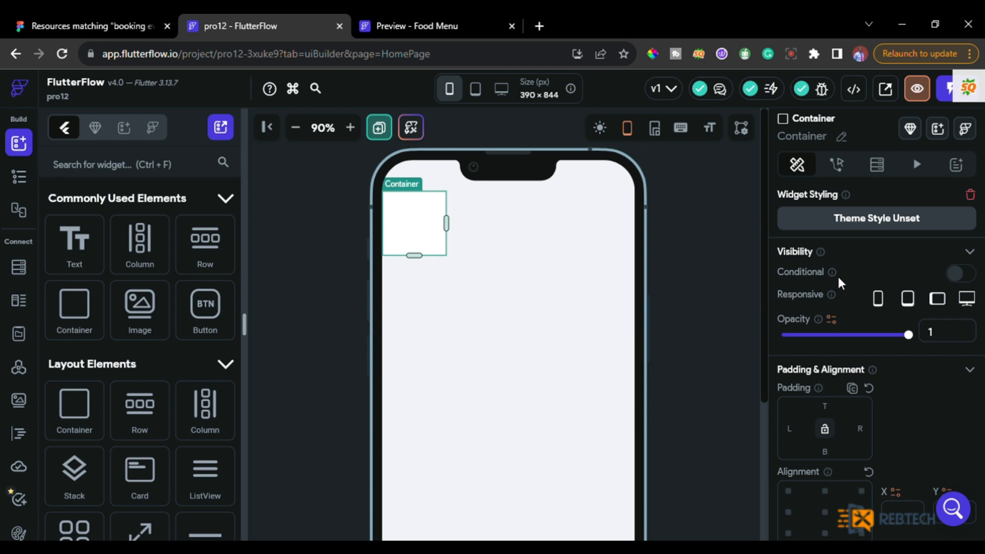
Set the Container's width to 390 px and its height to 844 px
scroll(838, 275, "down", 7)
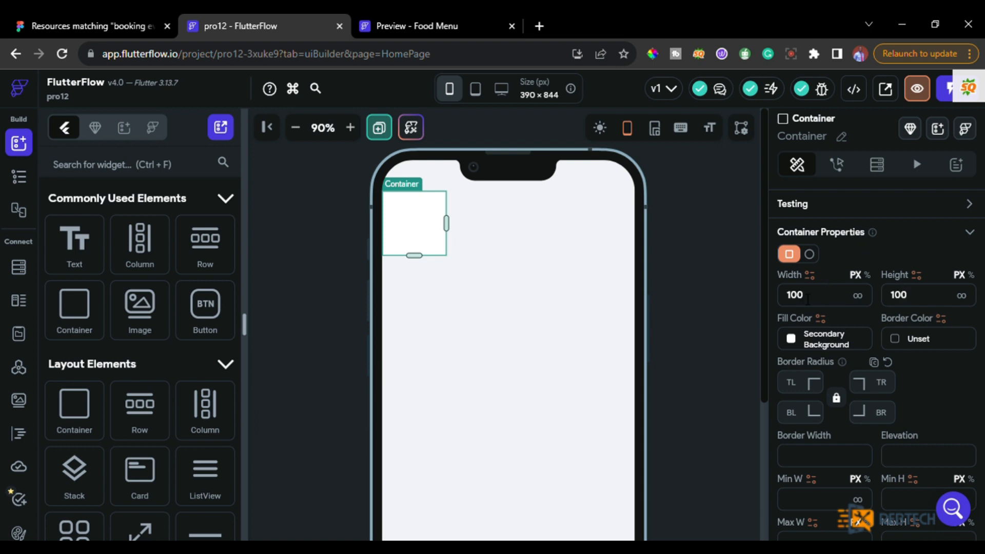
double_click(801, 301)
type("3")
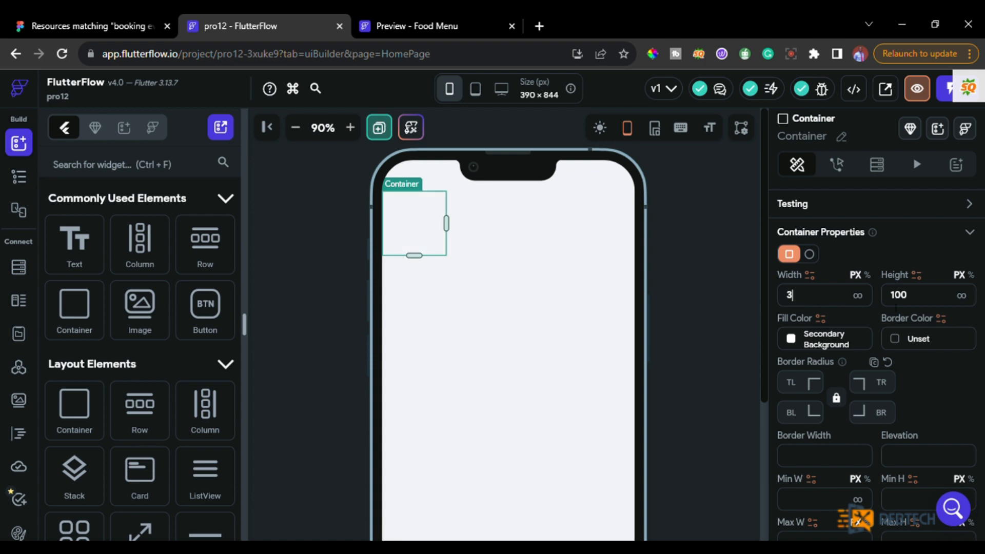
type("90")
double_click(903, 301)
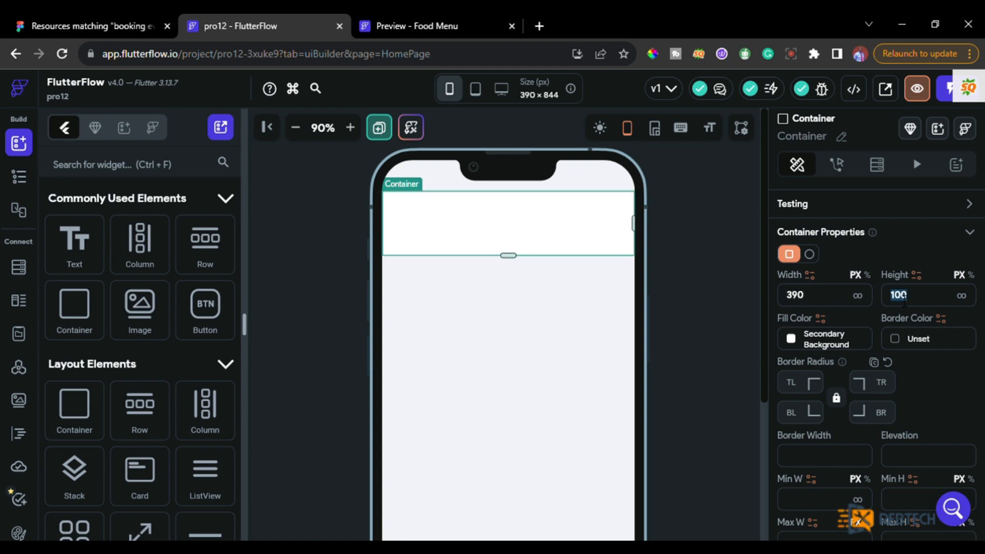
type("844")
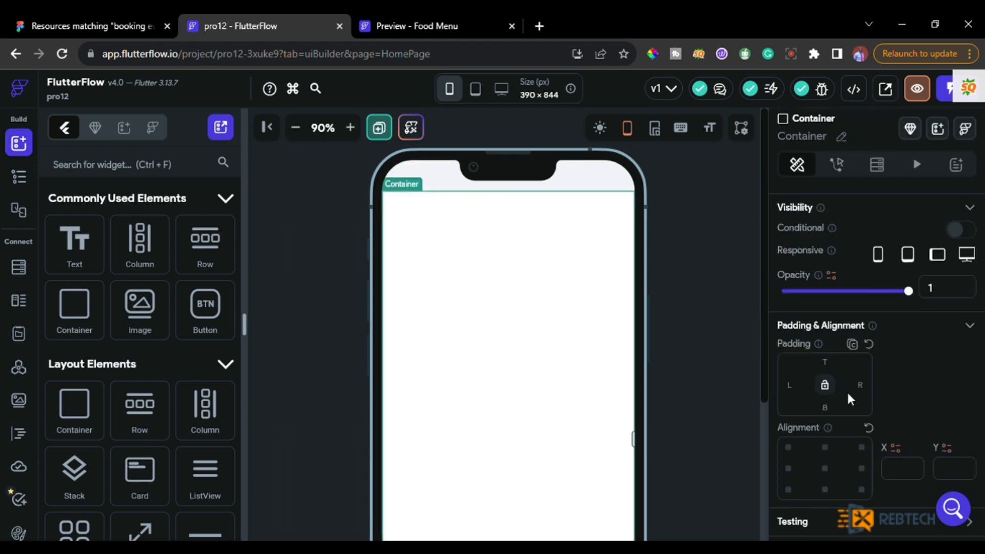
Enable a gradient on the Container and set its first color to #32324D
scroll(847, 391, "down", 10)
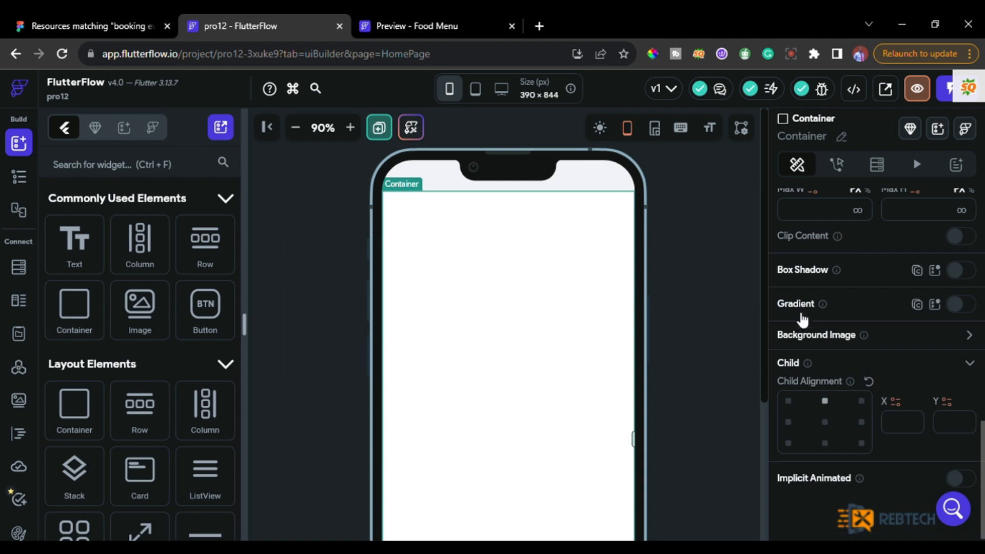
left_click(975, 309)
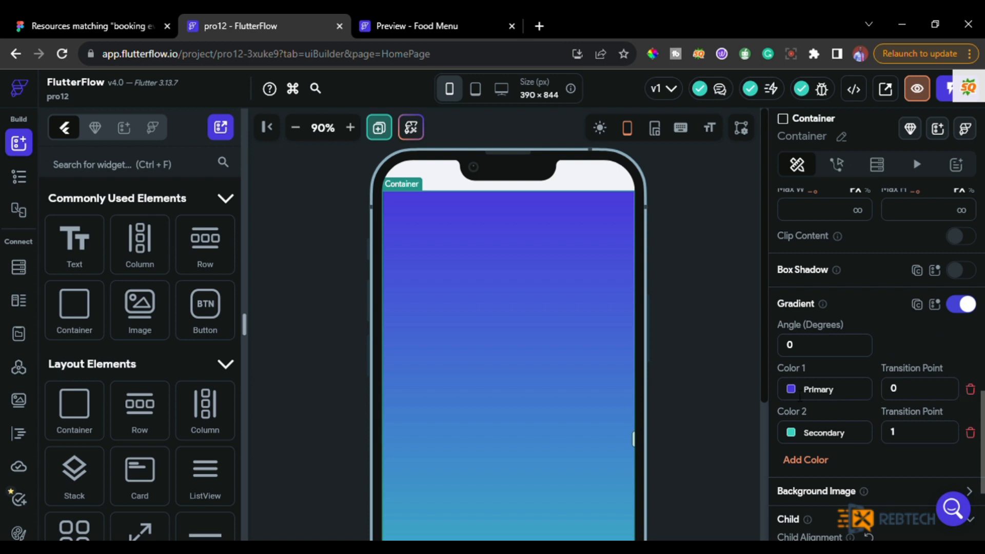
left_click(782, 387)
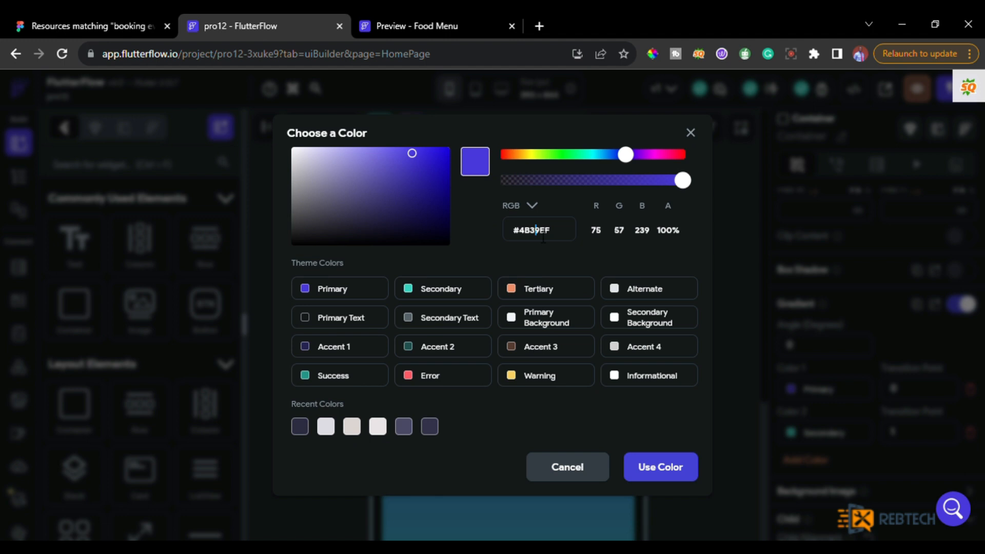
key("ctrl+a")
type("#32324D")
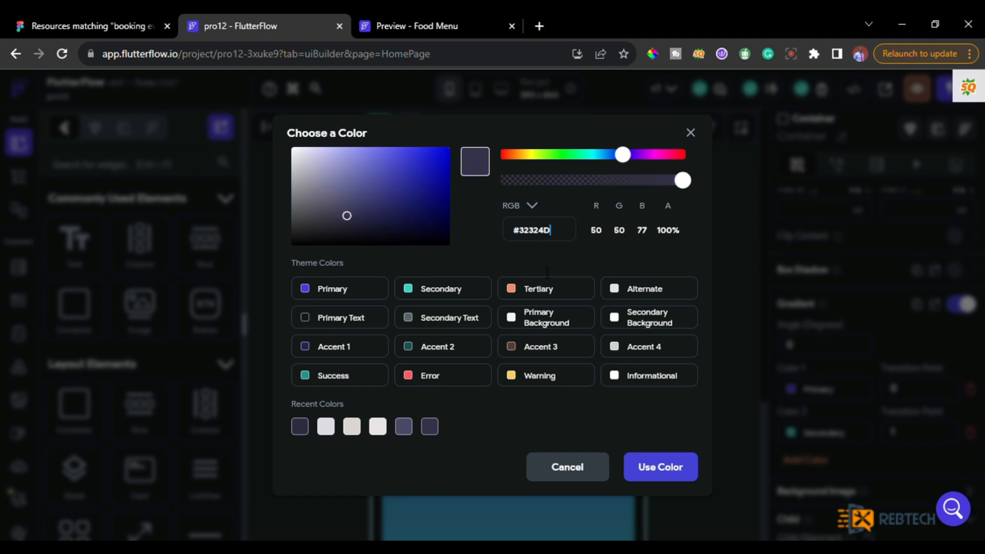
left_click(649, 466)
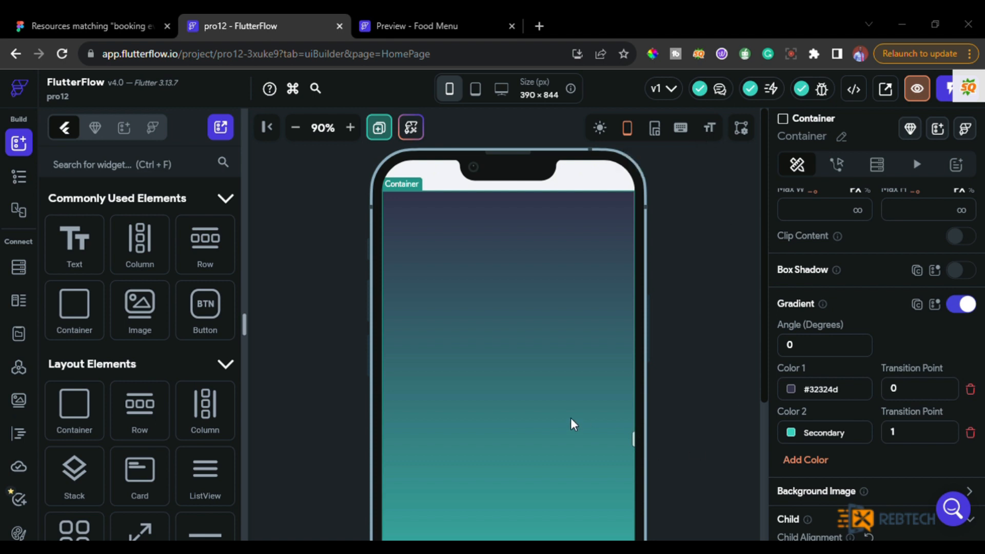
Set the second color of the Container's gradient to #2C2C45
left_click(794, 430)
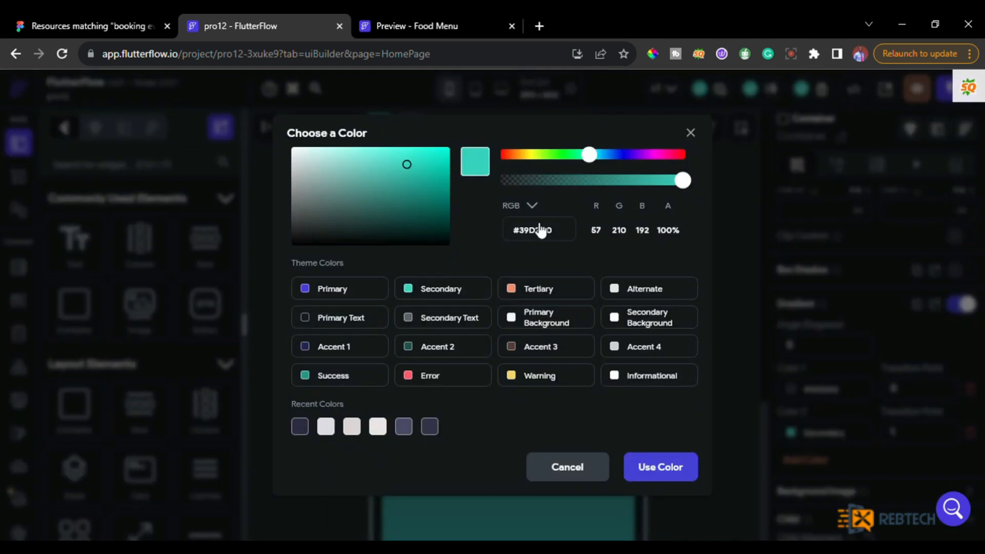
key("ctrl+a")
type("#2C2C45")
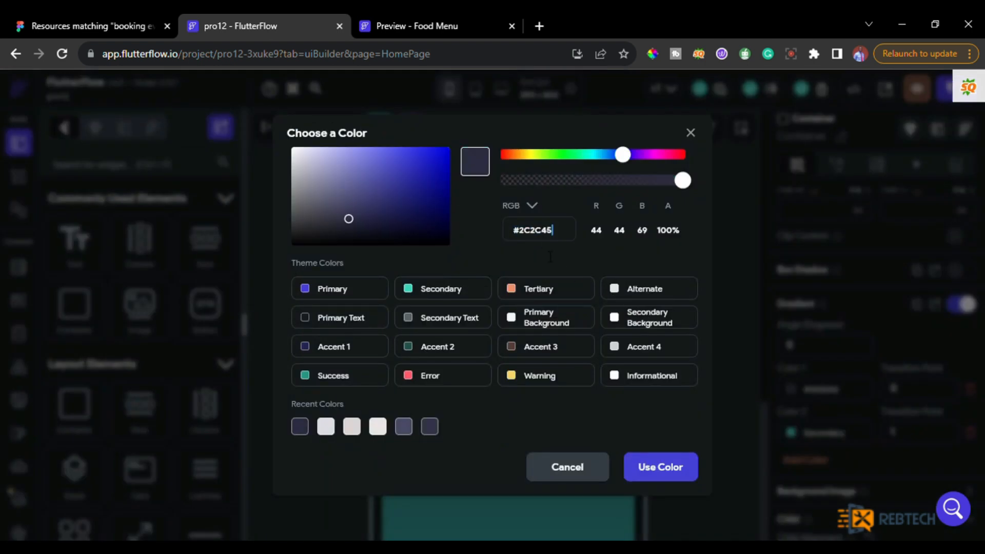
left_click(655, 472)
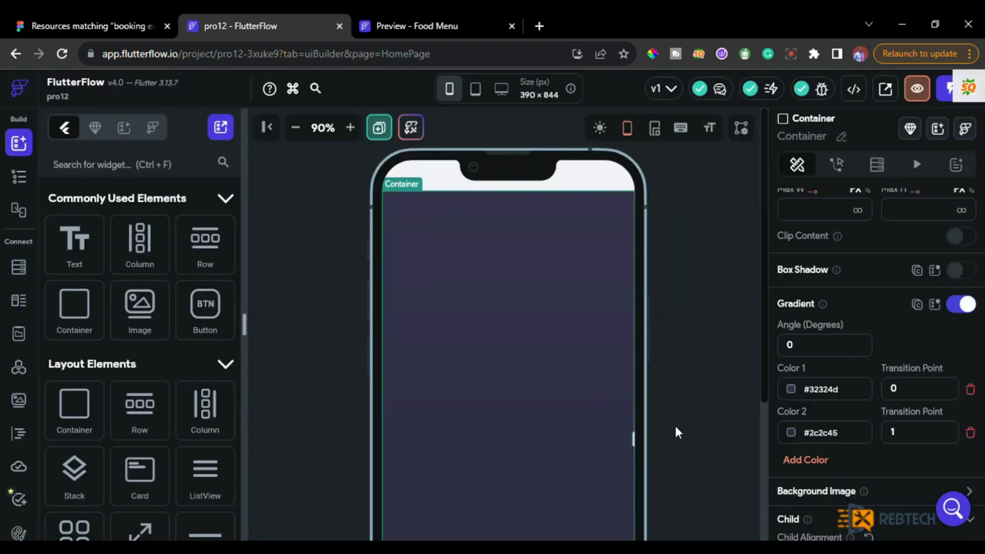
Enlarge the canvas view to 100% and compare the gradient page with the Food Menu preview design
scroll(675, 432, "down", 5)
scroll(675, 426, "up", 5)
left_click(352, 129)
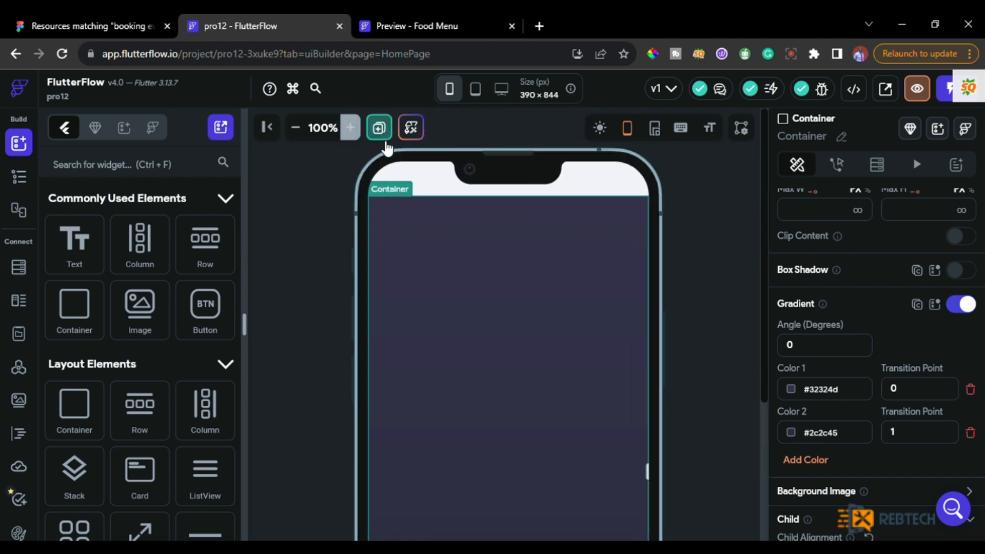
left_click(394, 24)
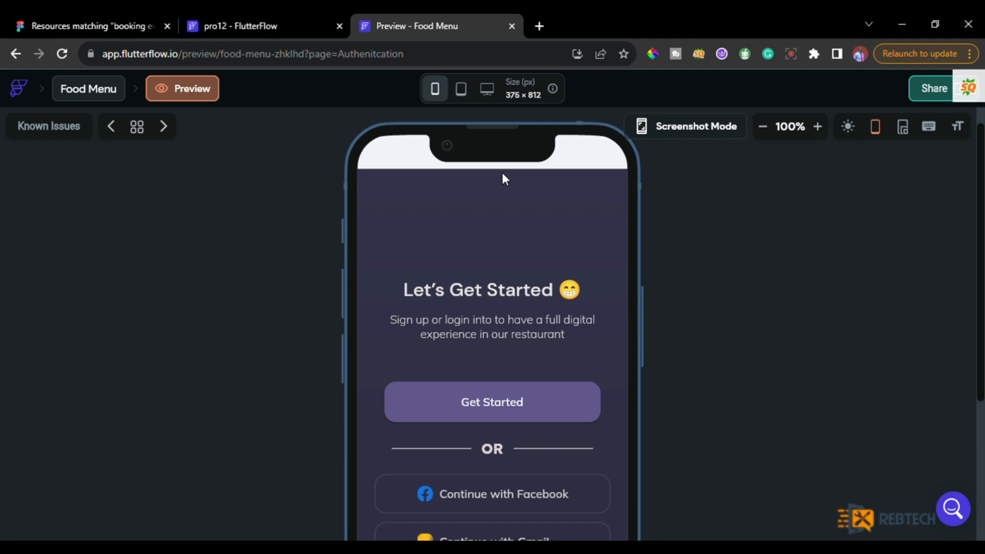
left_click(290, 23)
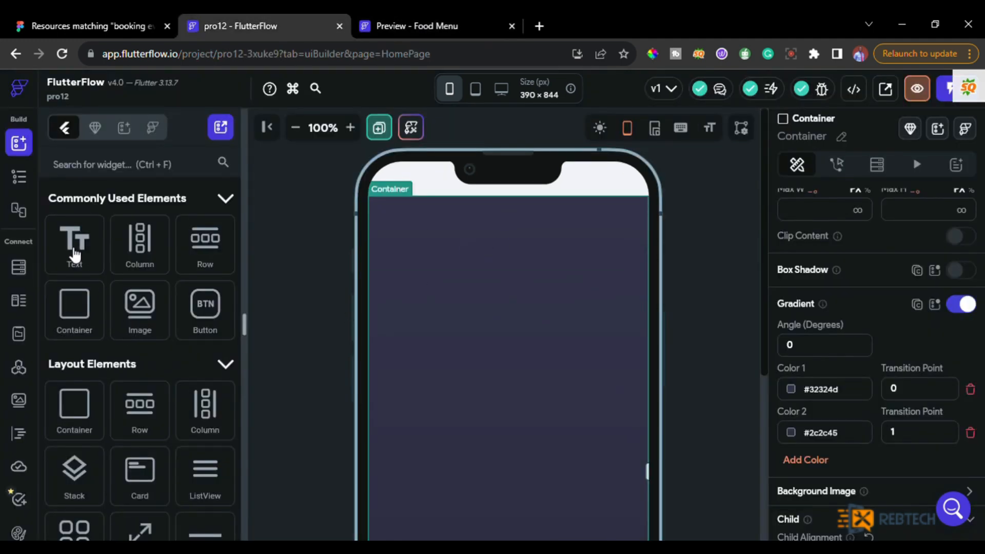
Add a Column inside the gradient Container and place a Text widget in that Column
left_click_drag(75, 250, 347, 249)
left_click_drag(148, 250, 422, 225)
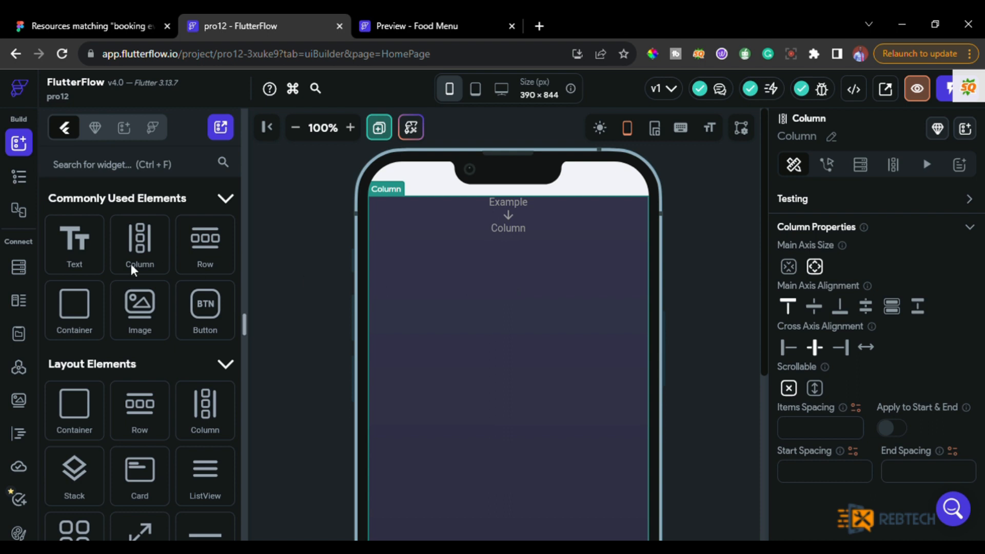
left_click_drag(83, 252, 503, 219)
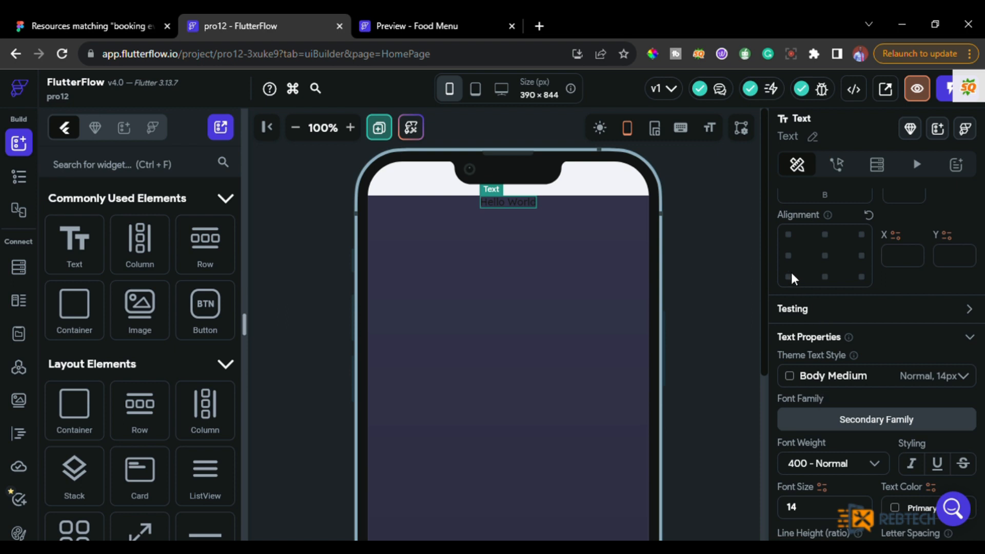
Replace the Text widget's placeholder content with "Let’s Get Started 😁"
scroll(808, 252, "up", 4)
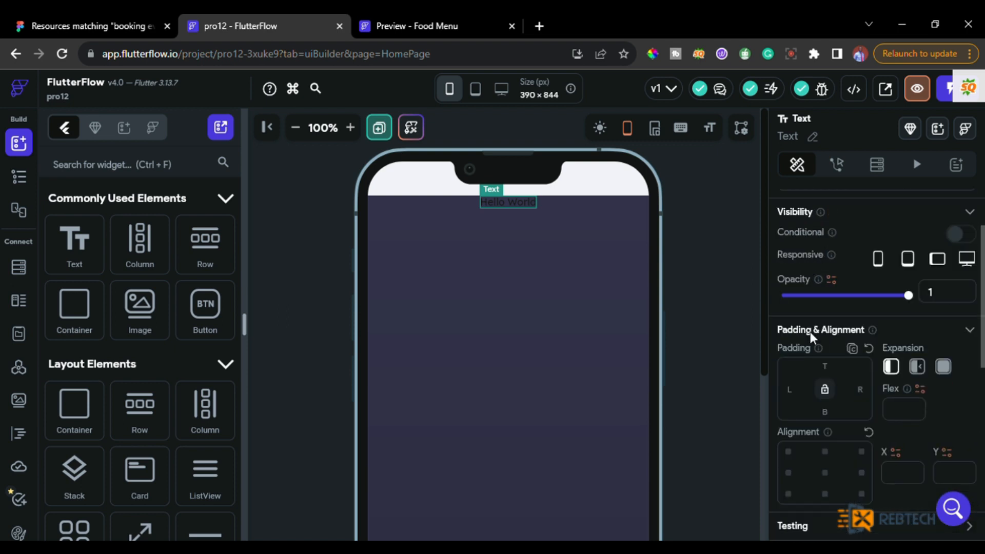
scroll(806, 308, "up", 2)
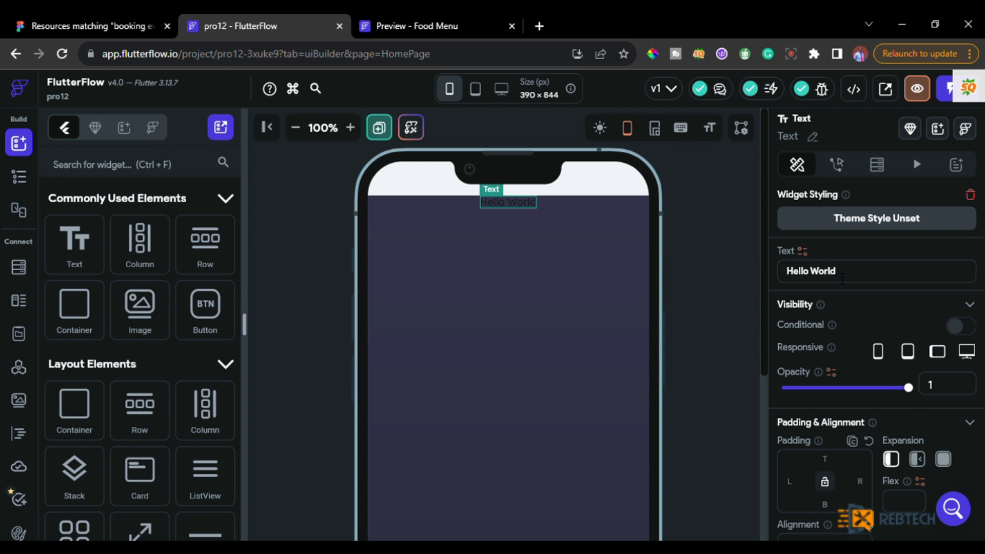
left_click_drag(841, 274, 791, 280)
left_click_drag(784, 281, 783, 283)
type("Let’s Get Started □")
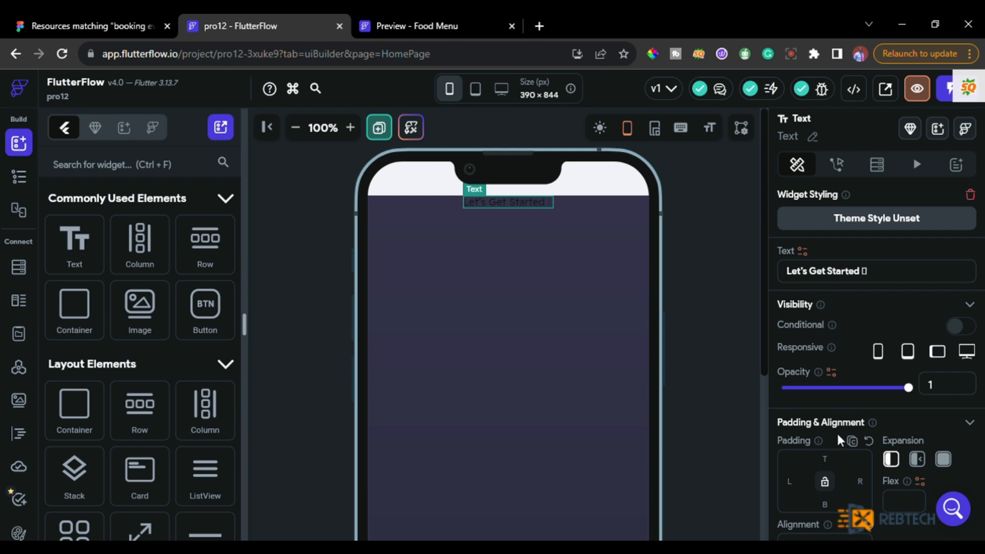
Set the text color of the "Let’s Get Started" heading to #E9E5E5
scroll(836, 432, "down", 4)
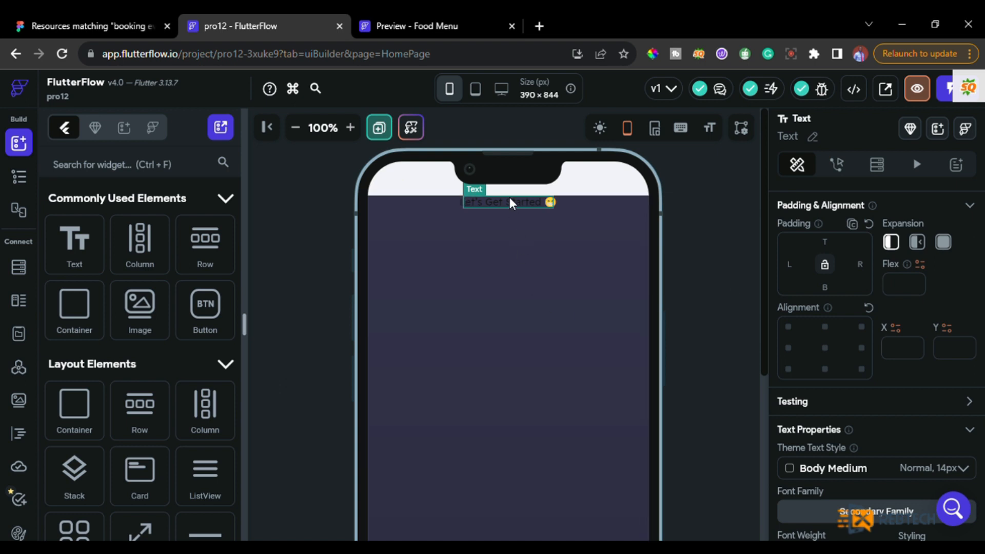
scroll(828, 458, "down", 3)
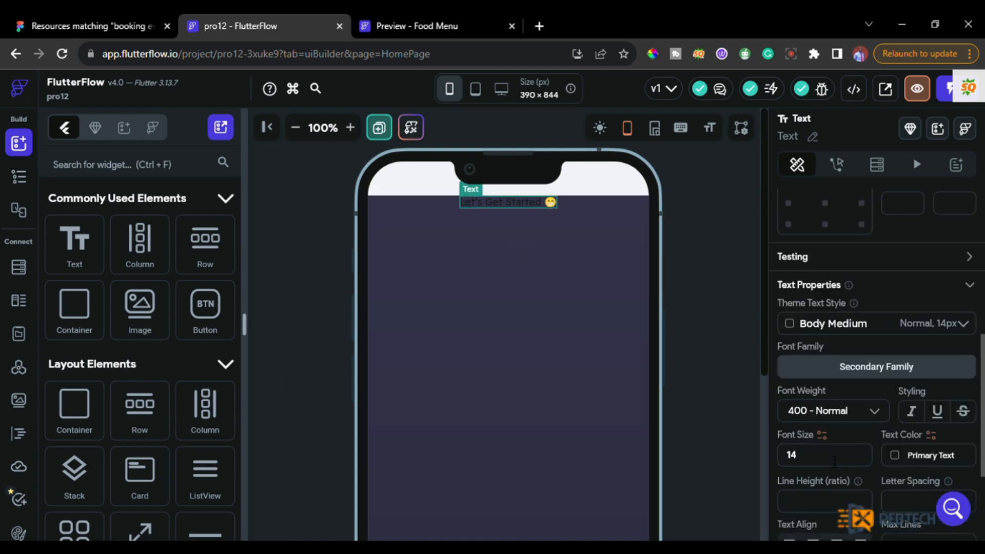
left_click(895, 456)
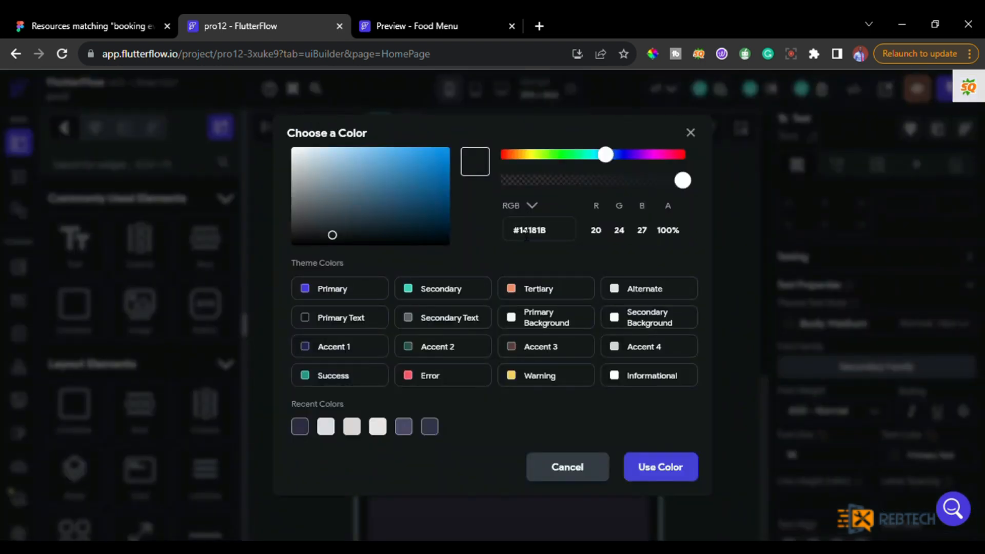
key("ctrl+a")
type("#E9E5E5")
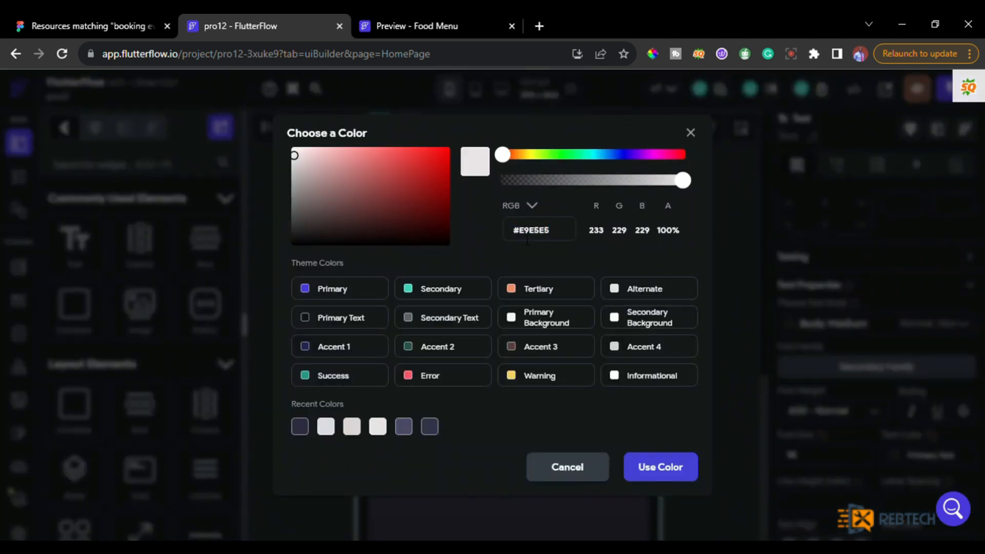
left_click(662, 468)
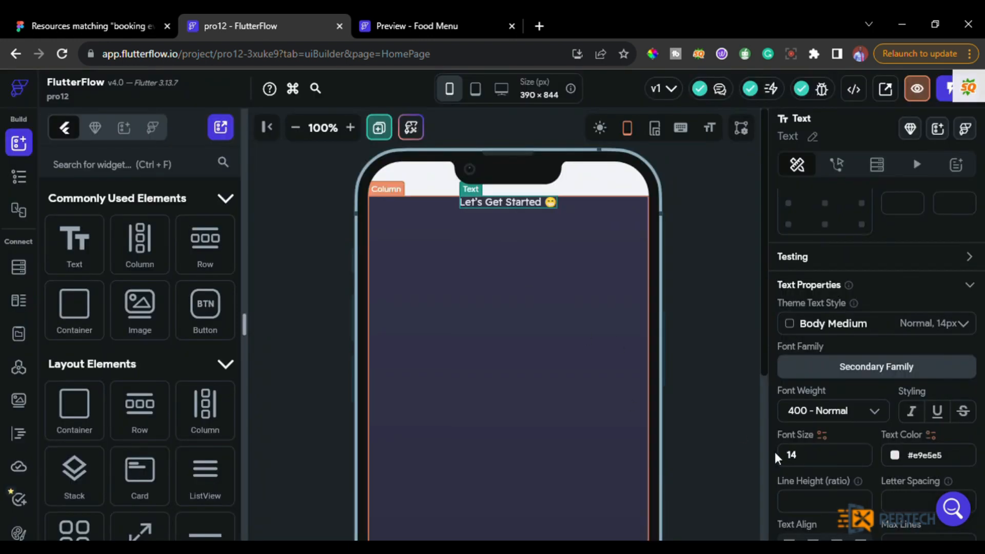
Set the font size of the "Let’s Get Started" heading to 26
double_click(801, 461)
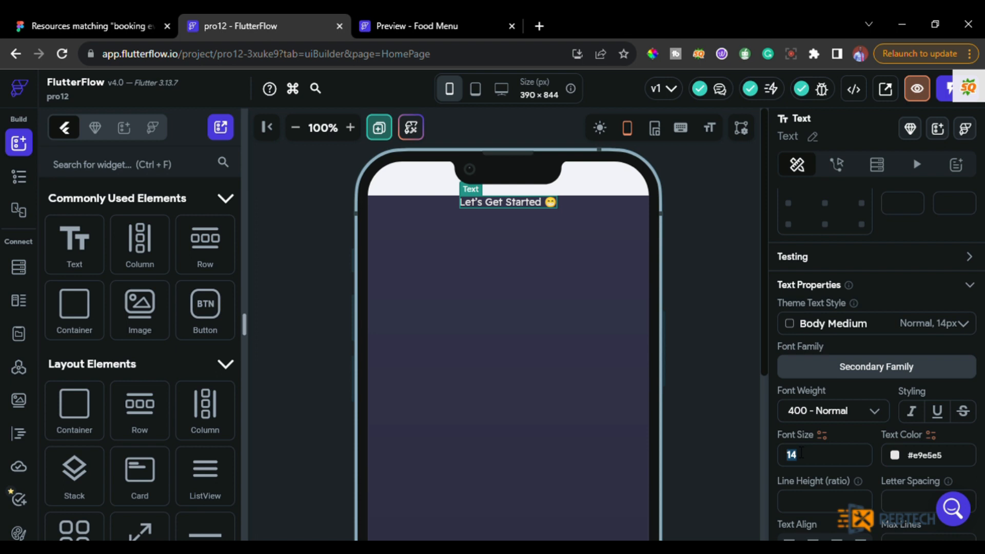
type("2")
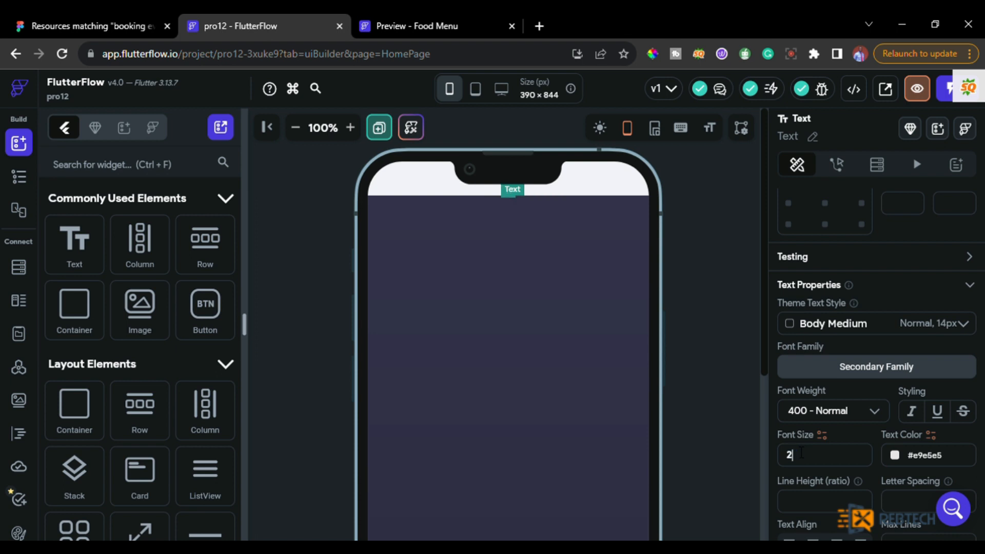
type("6")
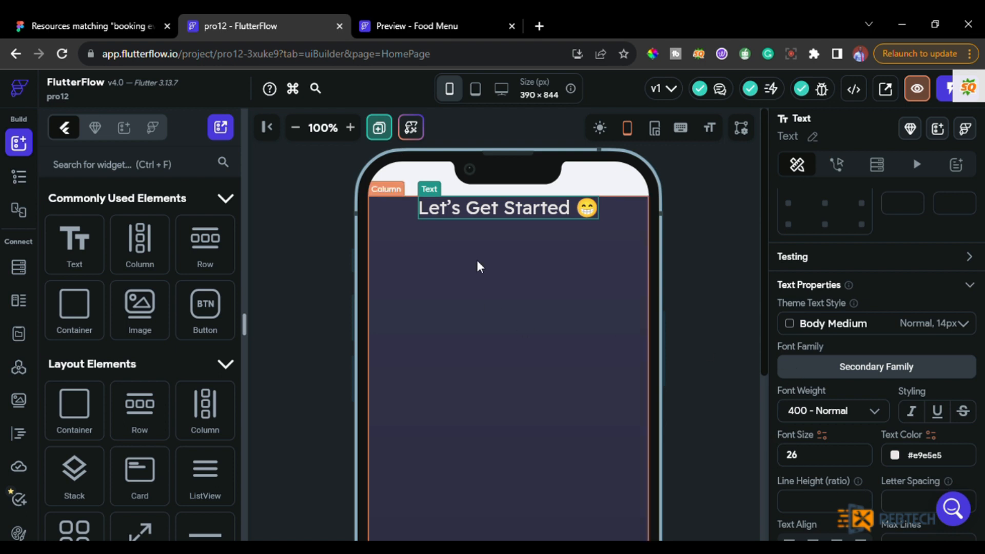
Give the heading a top padding of 150 and a bottom padding of 30, checking the spacing against the Food Menu preview
scroll(829, 311, "up", 3)
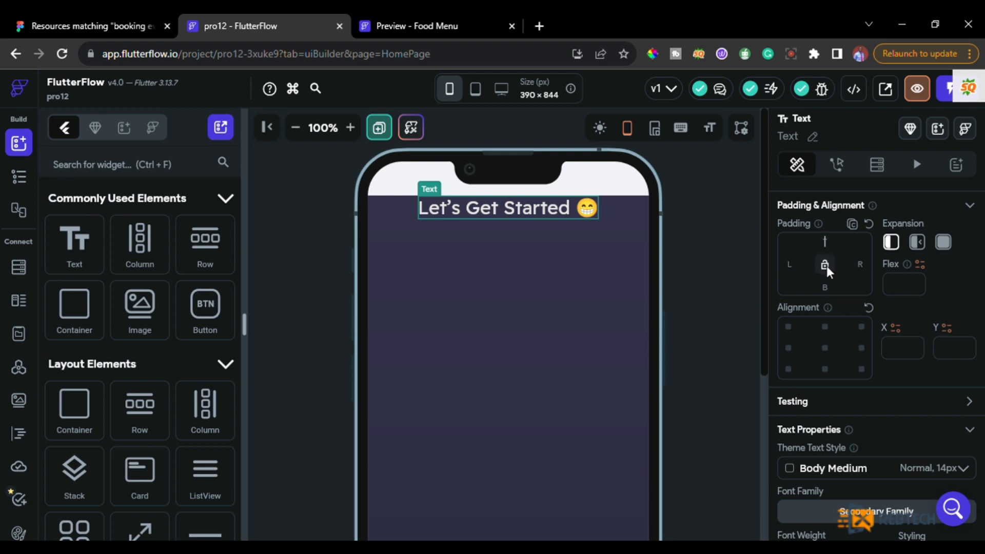
type("1")
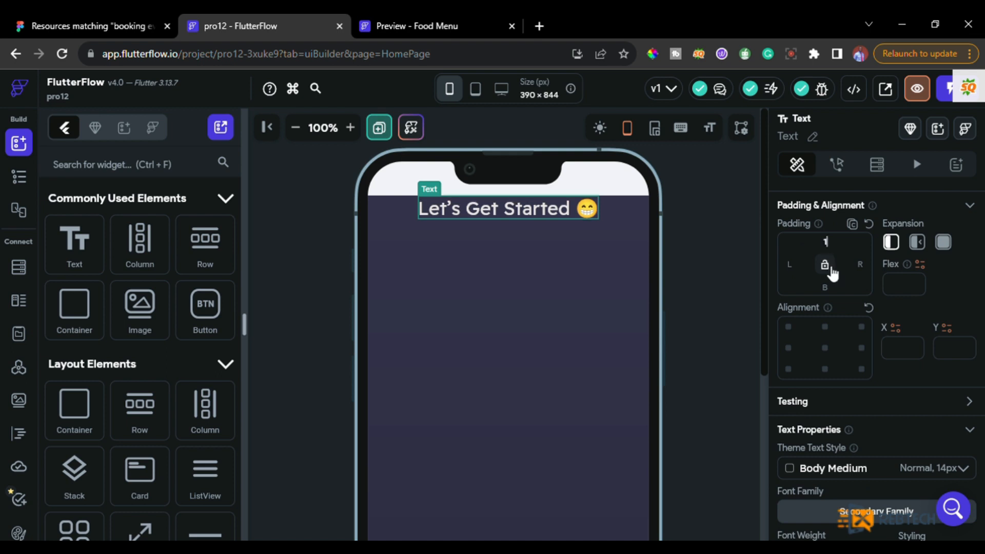
type("50")
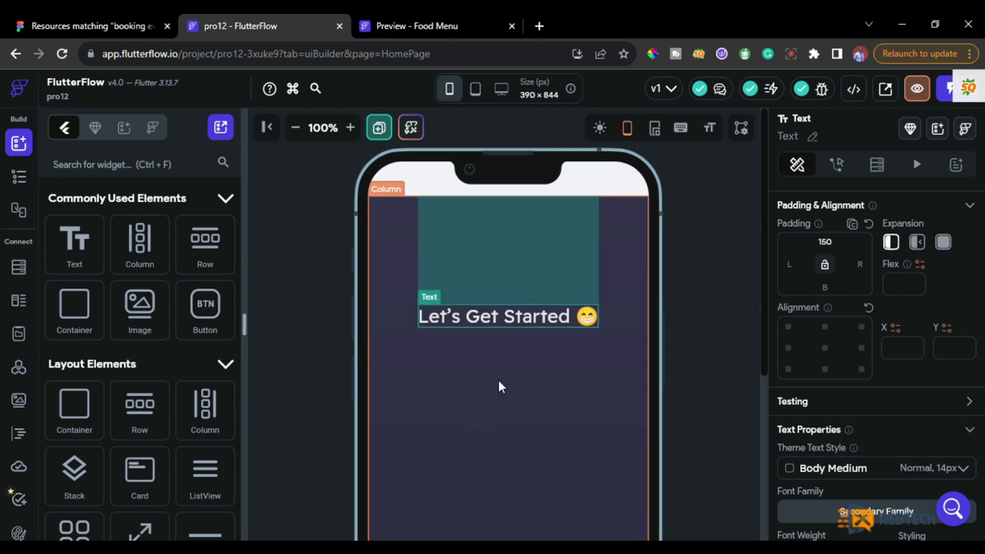
left_click(420, 20)
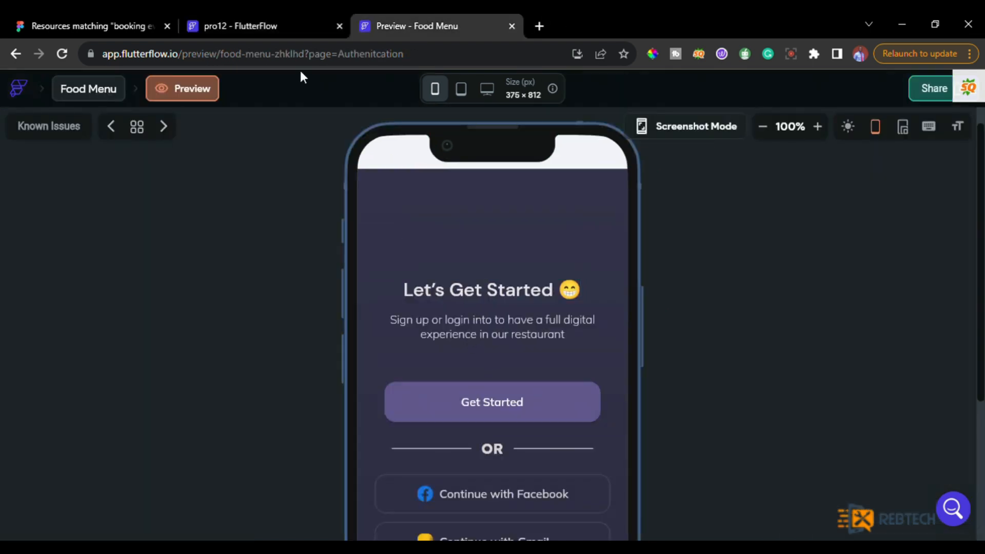
left_click(280, 26)
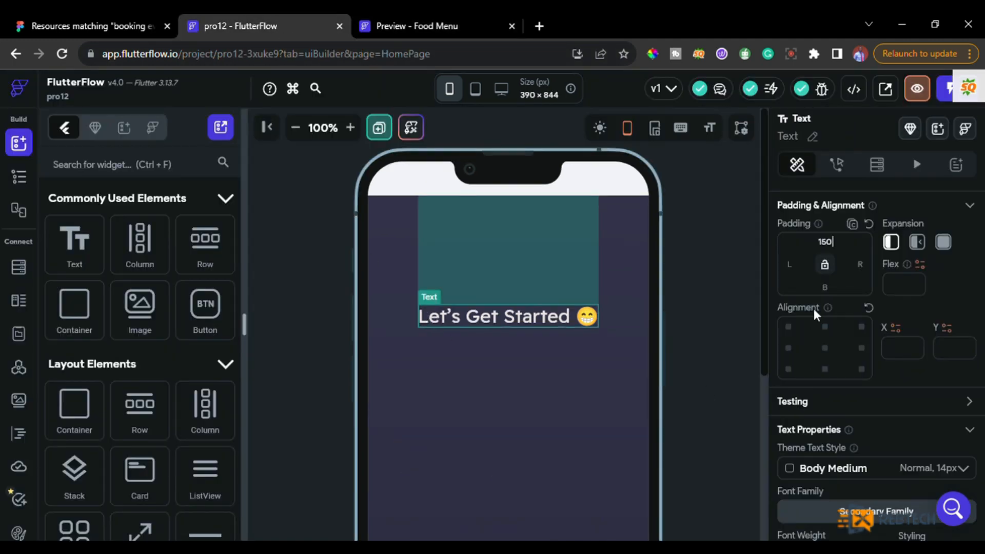
left_click(830, 291)
type("30")
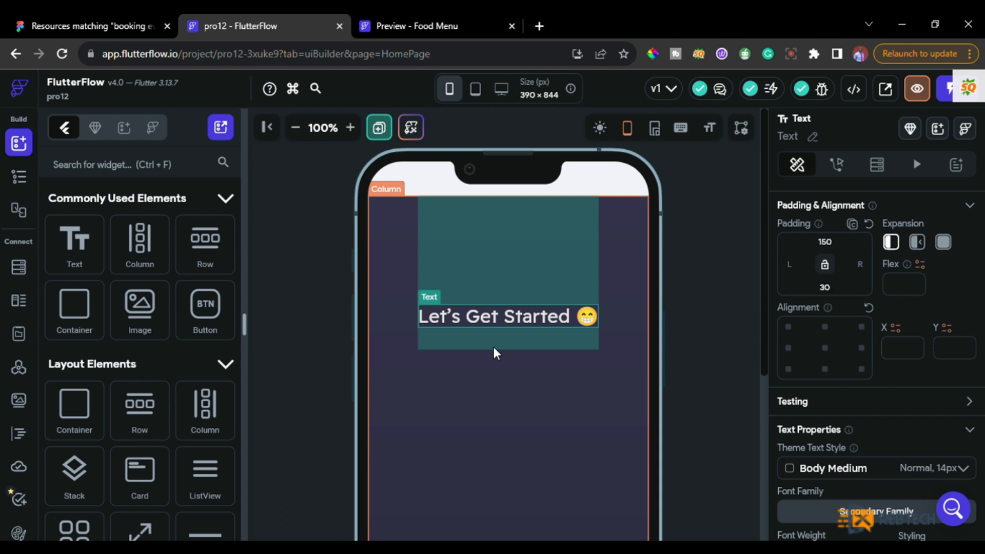
Add a second Text widget below the heading reading "Sign up or login into to have a full digital experience in our restaurant"
left_click(383, 23)
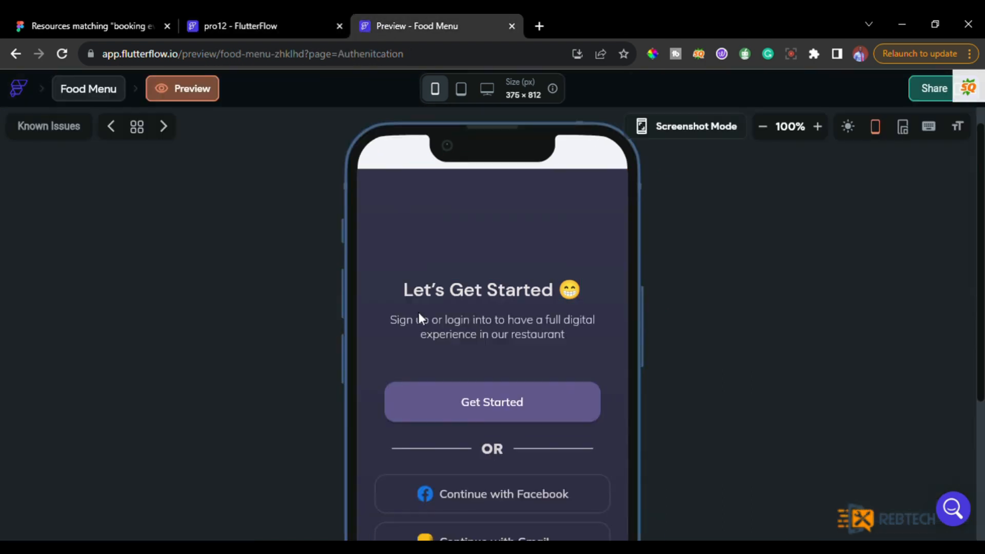
left_click(287, 26)
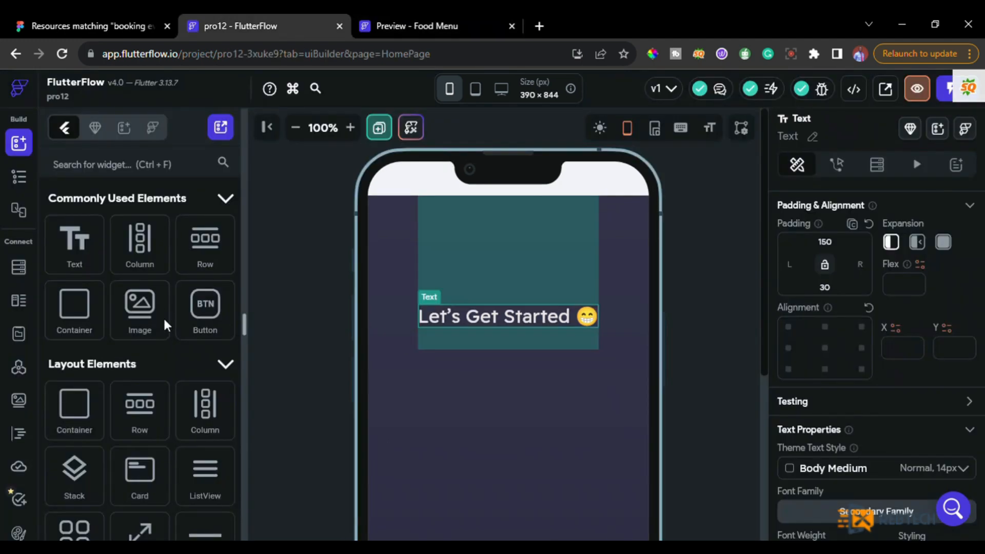
left_click_drag(99, 259, 465, 360)
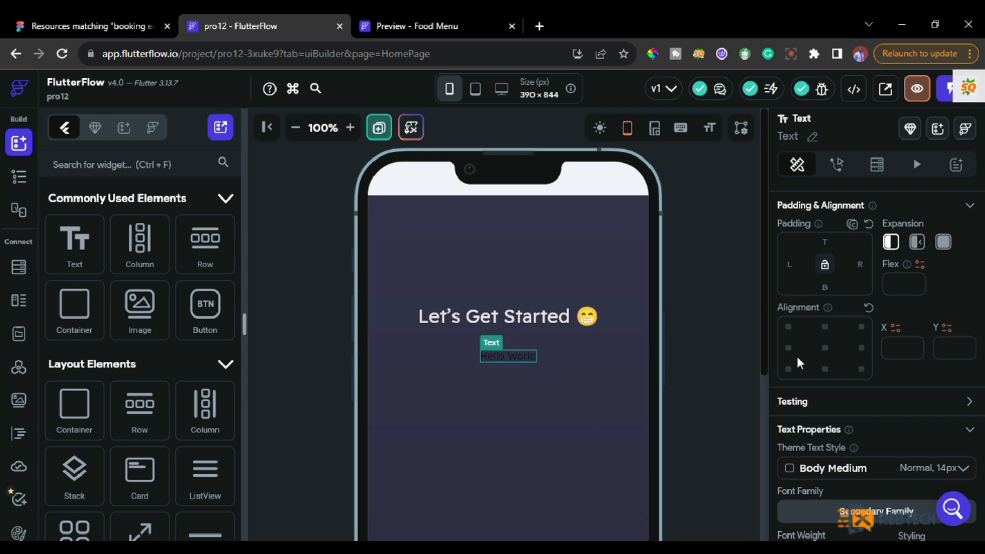
scroll(816, 318, "up", 5)
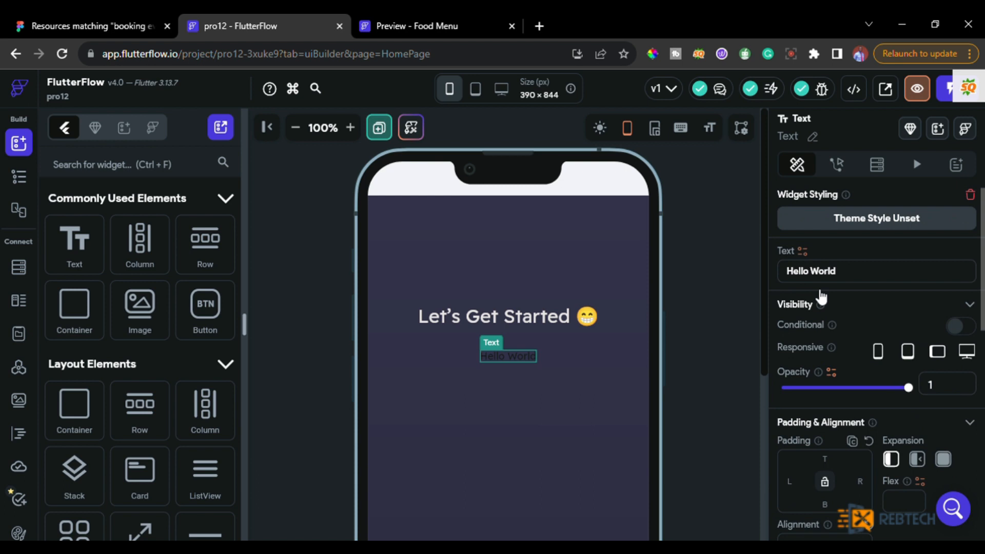
left_click(817, 281)
key("ctrl+a")
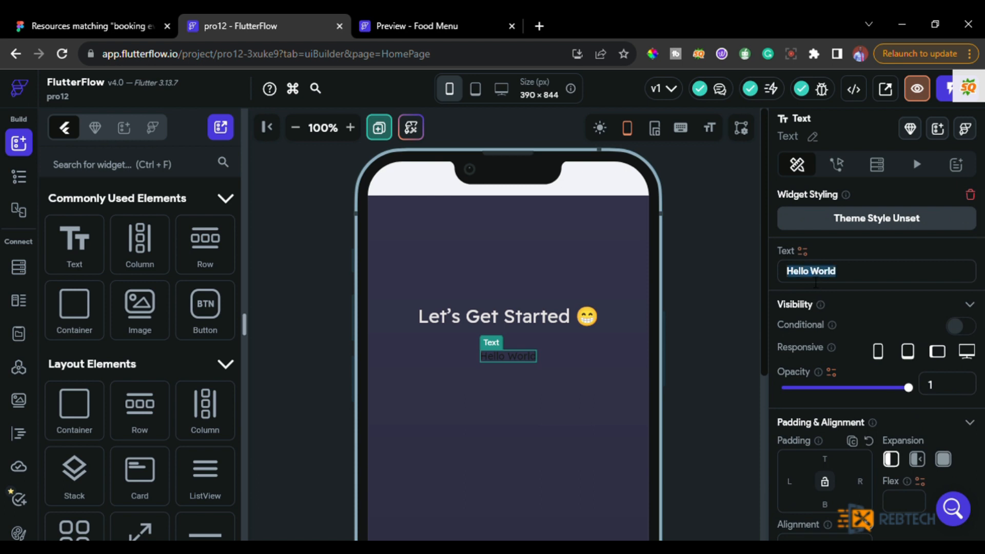
type("Sign up or login into to have a full digital experience in our restaurant")
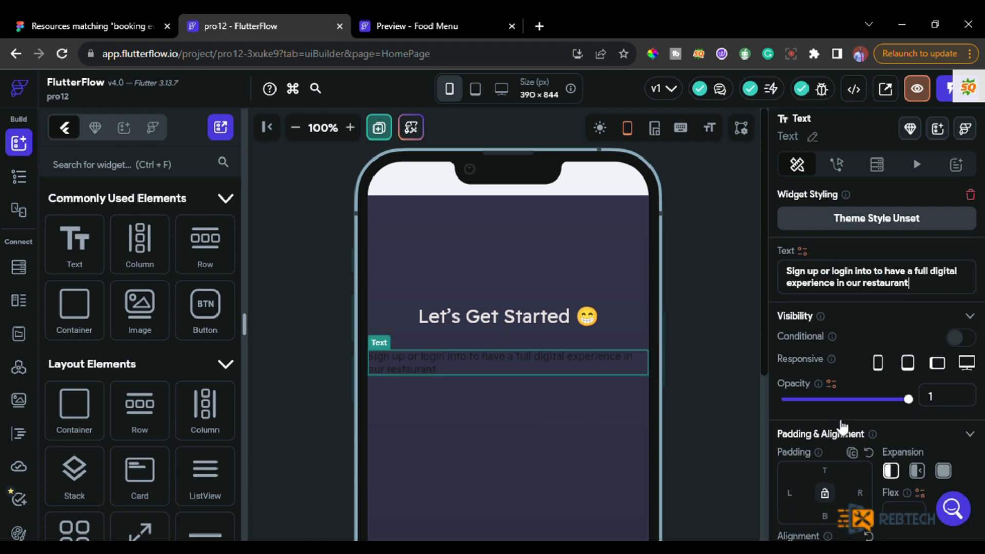
Set the text color of the sign-up description below the heading to #E9E5E5
scroll(843, 424, "down", 3)
scroll(841, 434, "down", 3)
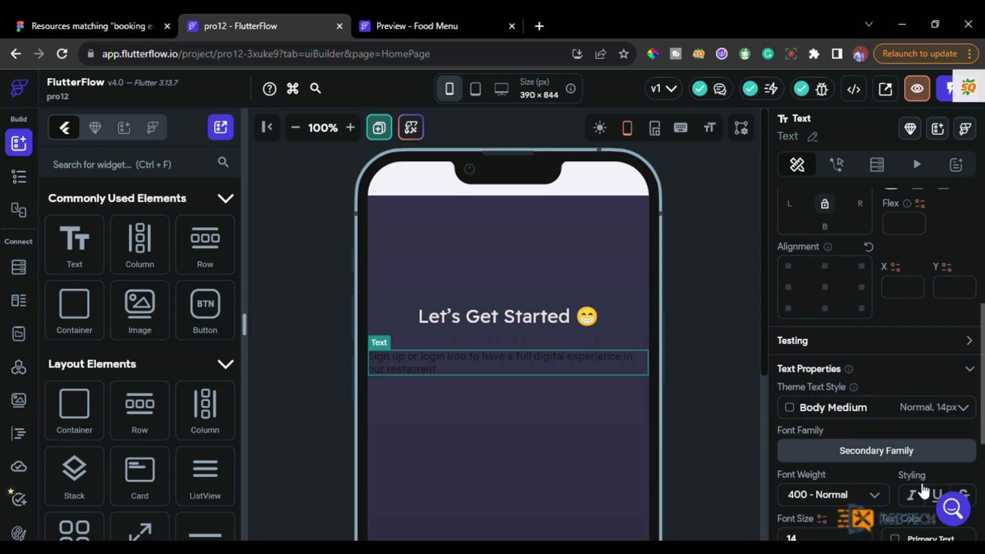
scroll(867, 436, "down", 2)
scroll(892, 436, "down", 3)
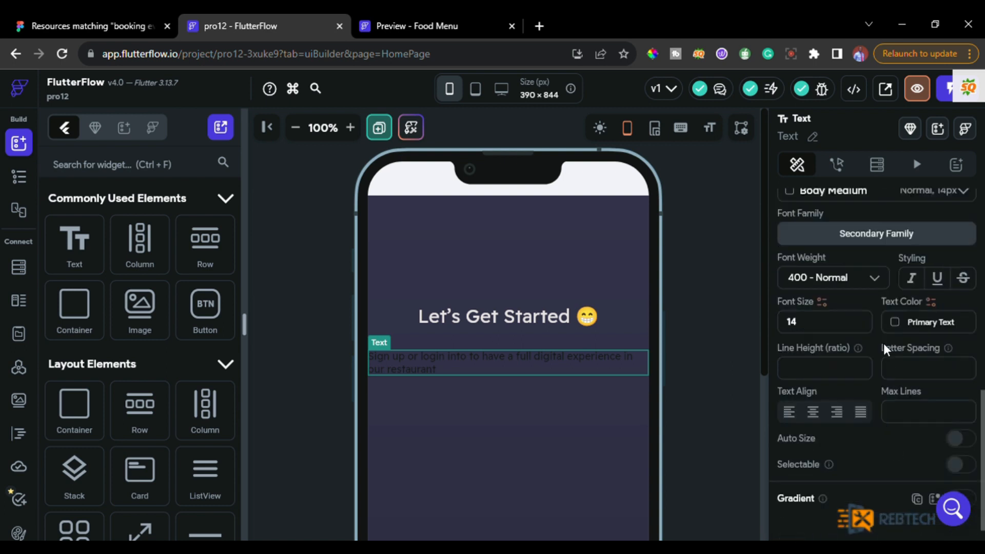
left_click(894, 322)
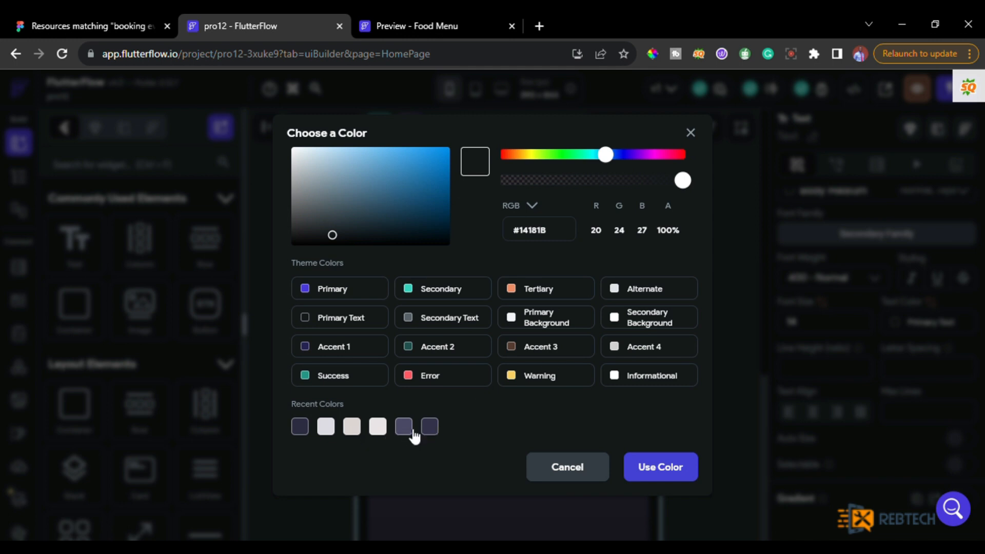
left_click(378, 432)
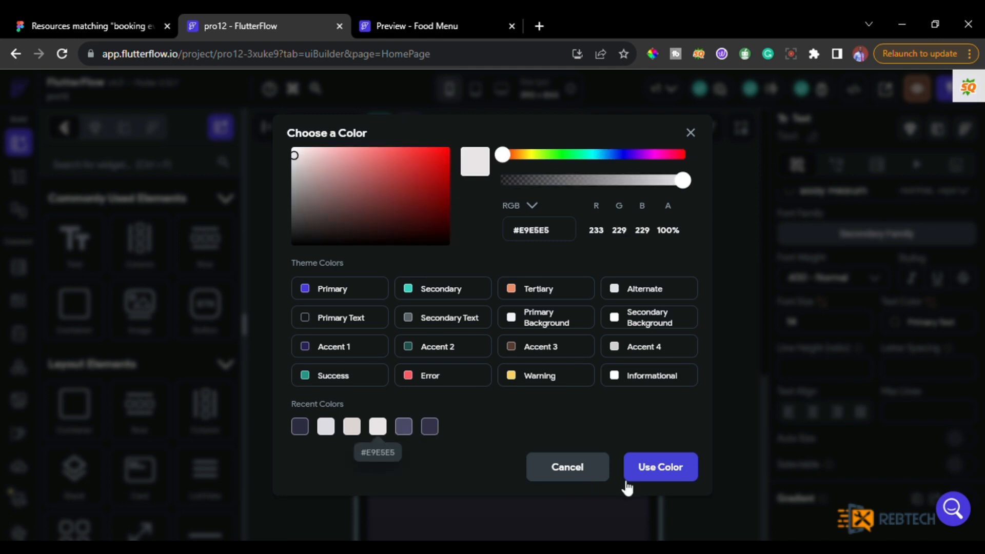
left_click(658, 468)
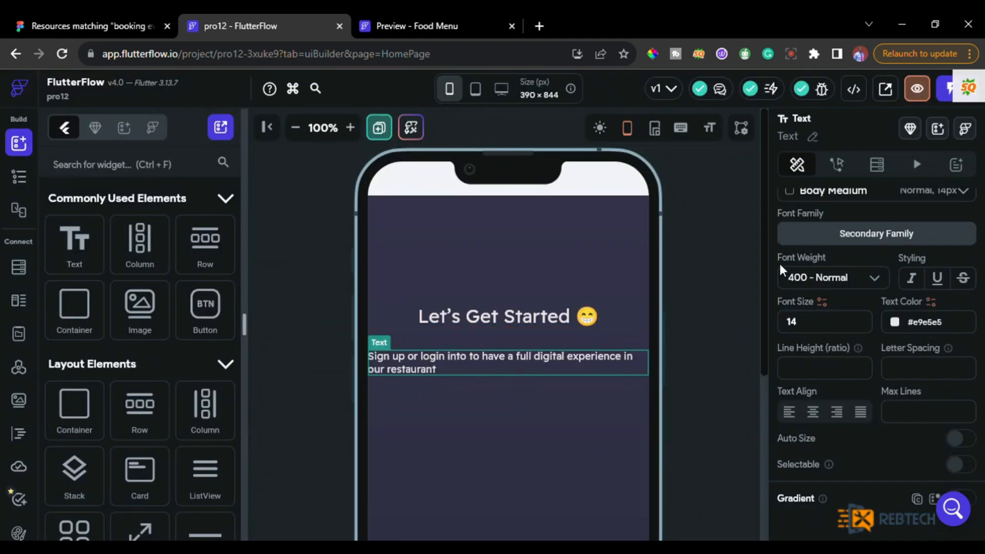
Set the description's font weight to 200 - Extra Light and center-align its text
left_click(832, 282)
left_click(816, 226)
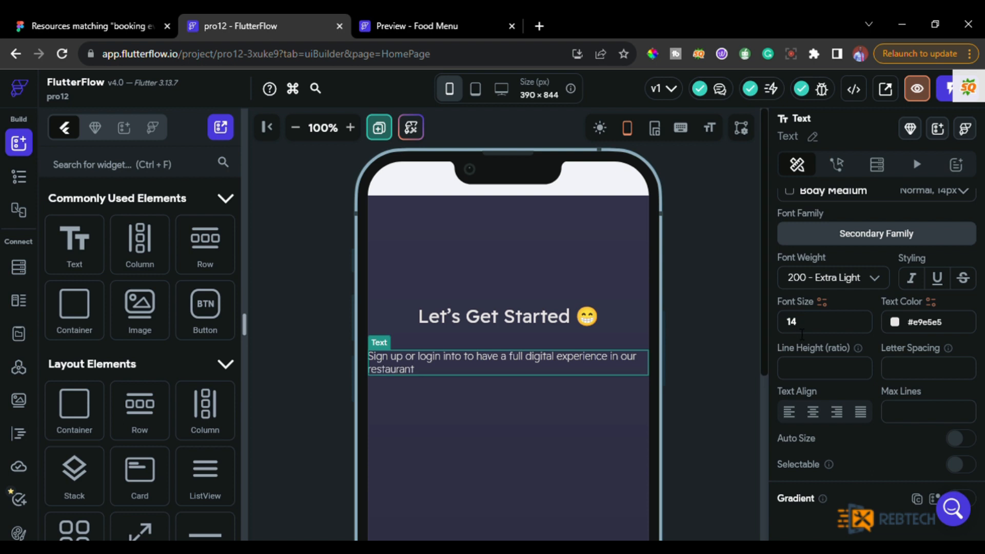
left_click(816, 414)
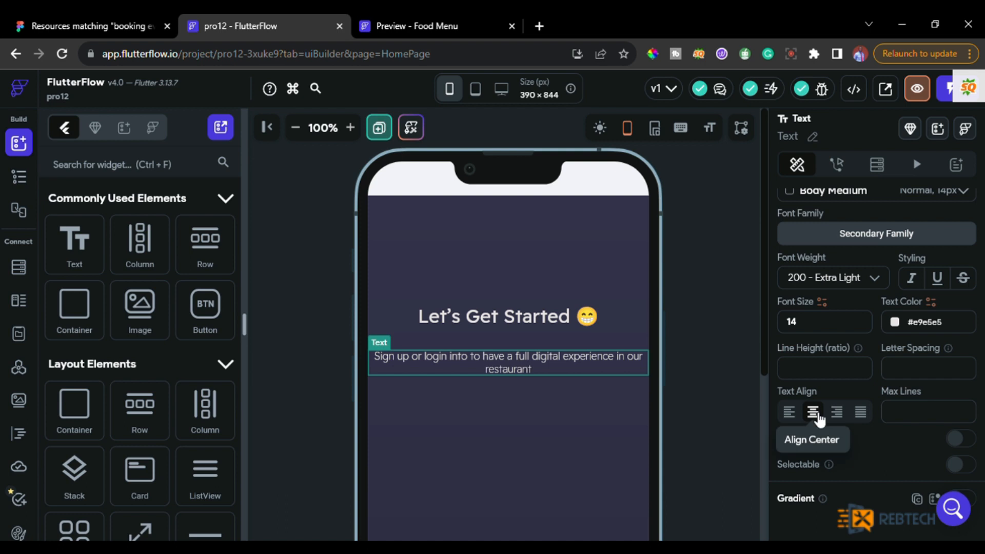
Set the sign-up description's left and right padding to 30, comparing its line wrapping with the Food Menu preview
left_click(424, 37)
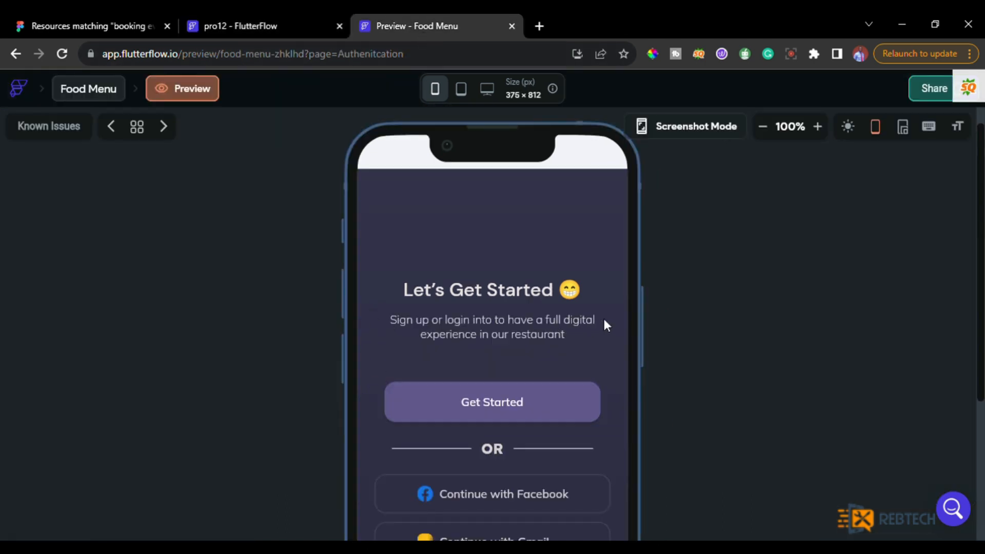
left_click(248, 16)
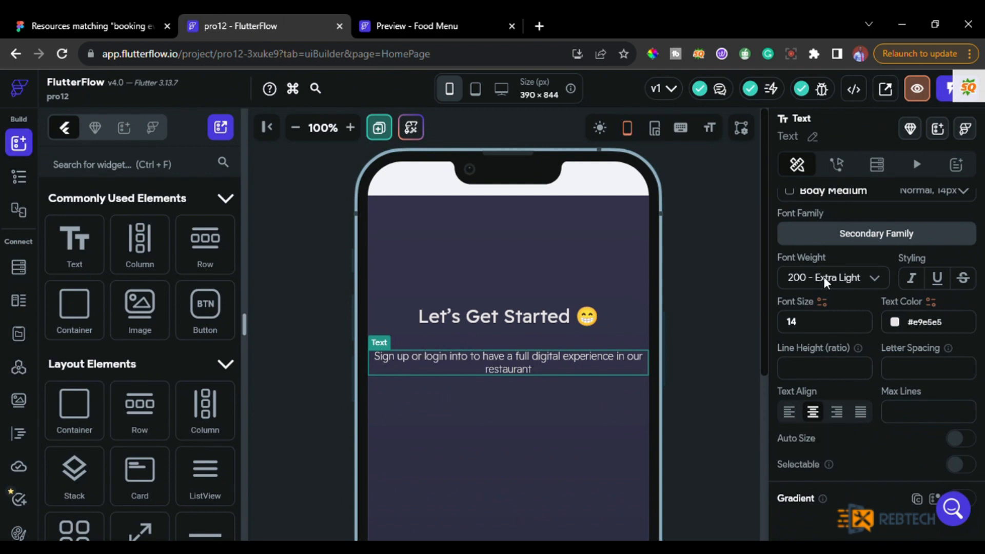
scroll(824, 276, "up", 3)
scroll(813, 323, "up", 3)
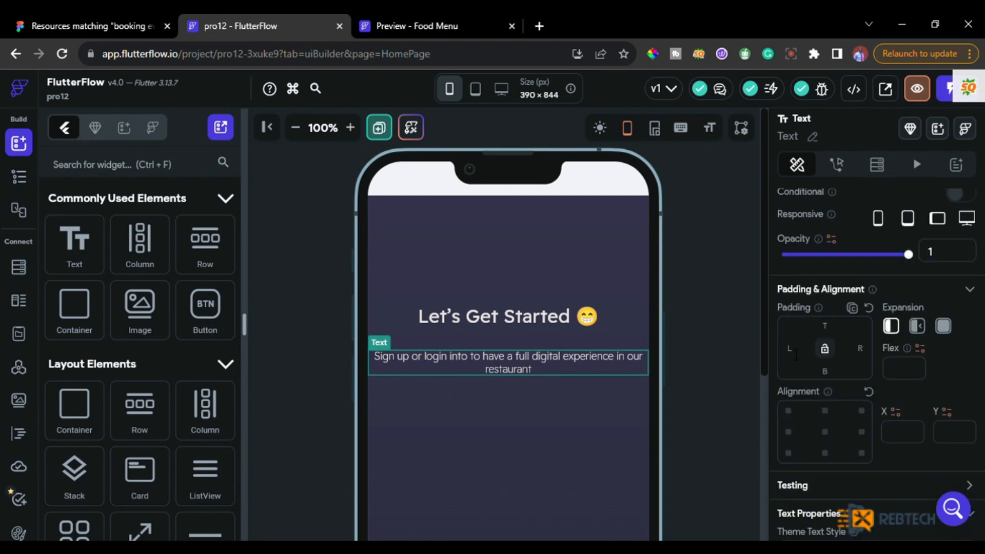
type("30")
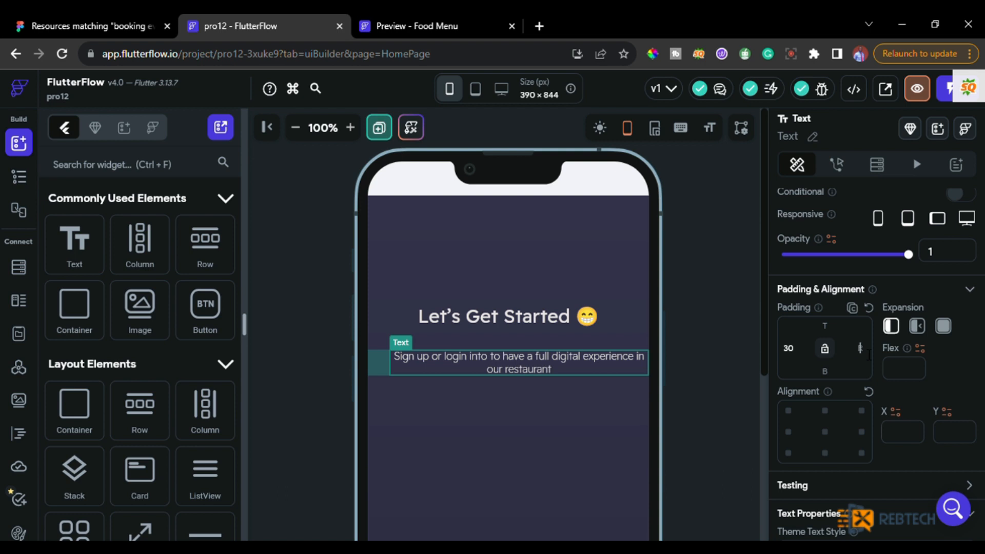
key("Tab")
type("3")
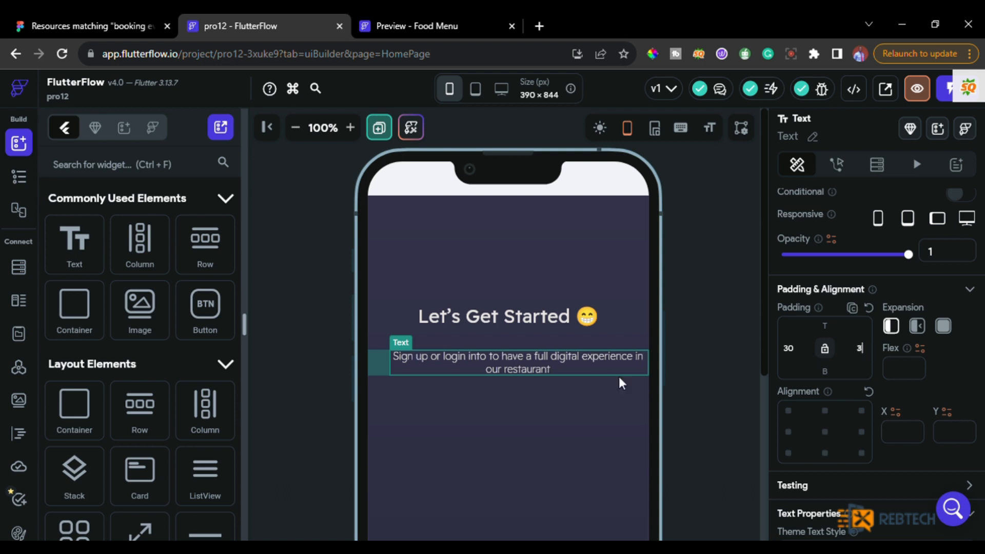
type("0")
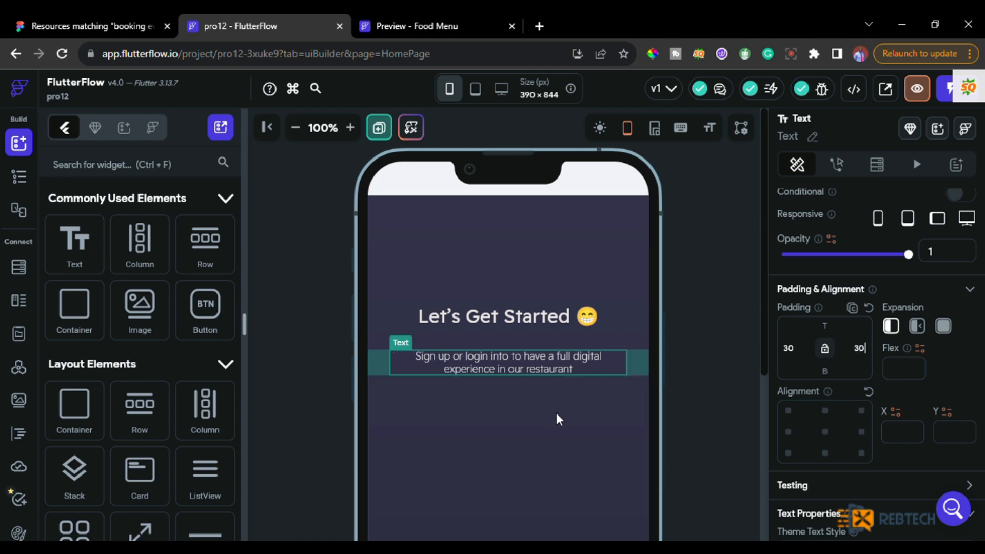
left_click(559, 431)
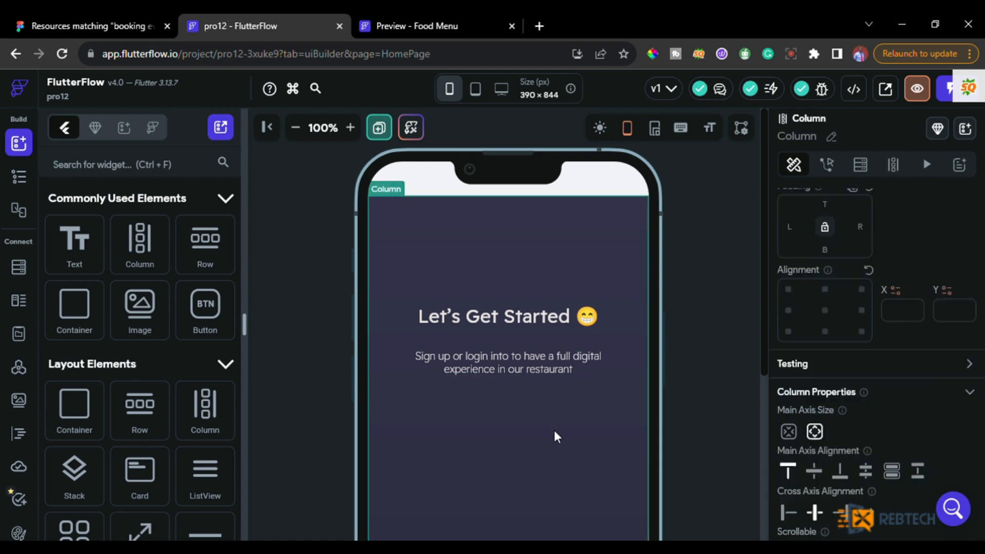
Check the OR divider in the Food Menu preview and add a Container below the Get Started button
scroll(554, 437, "down", 2)
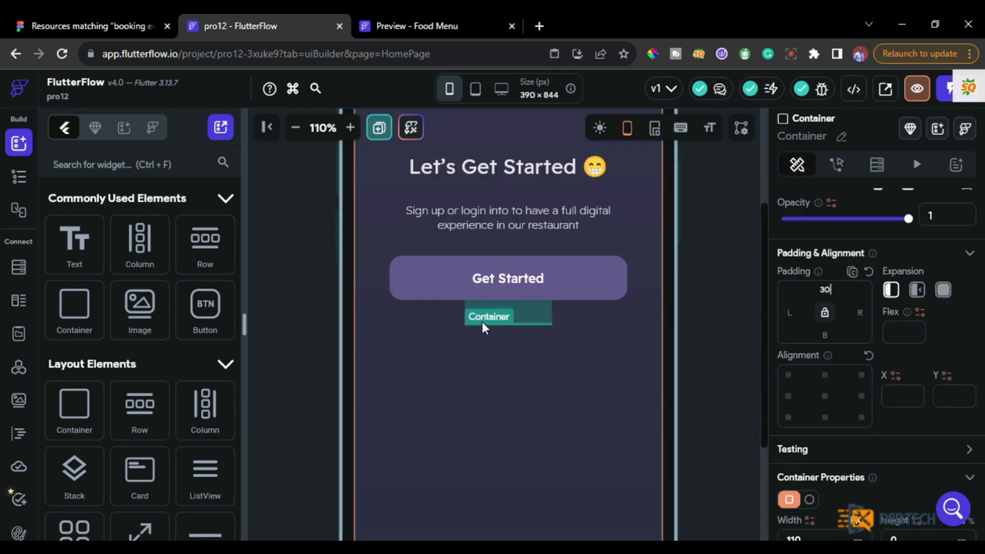
left_click(482, 325)
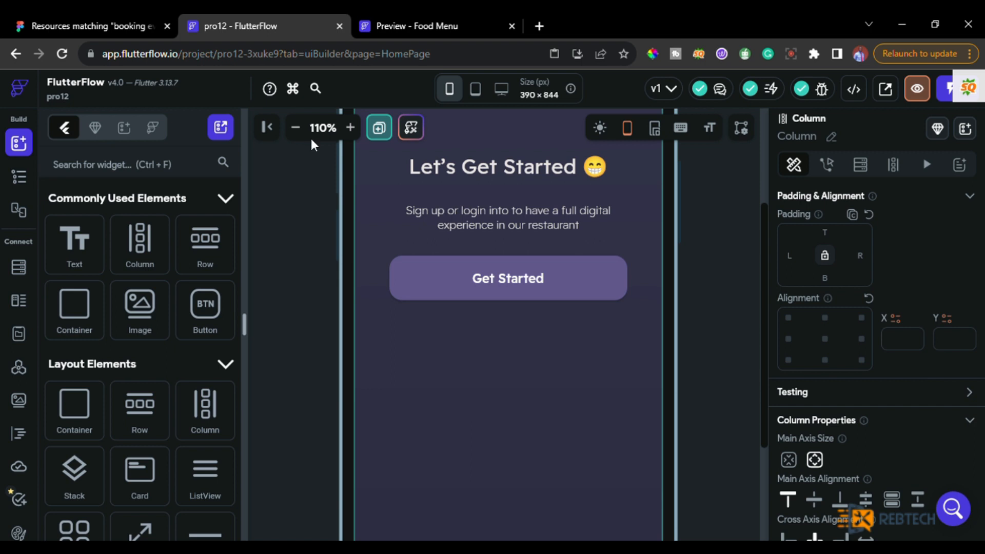
left_click(410, 26)
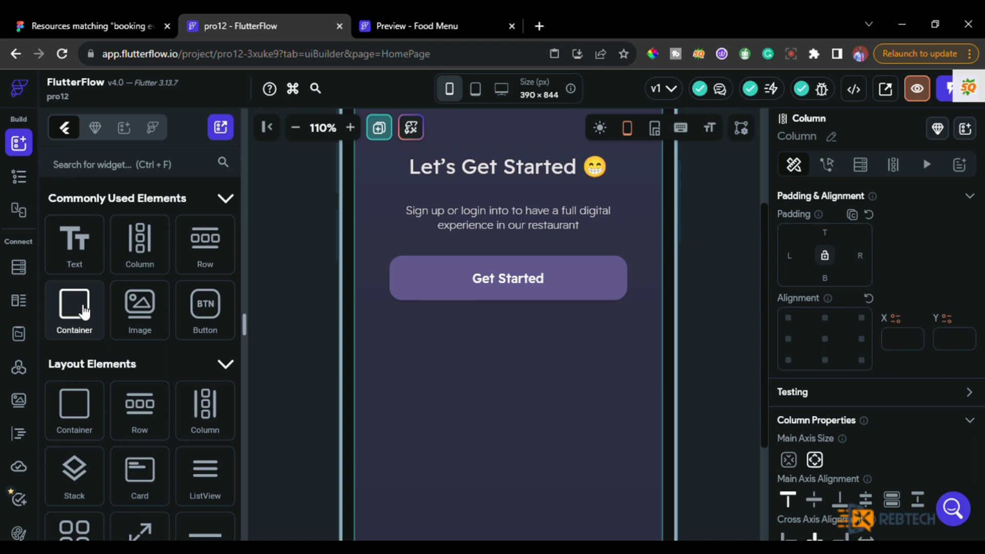
left_click_drag(83, 312, 421, 367)
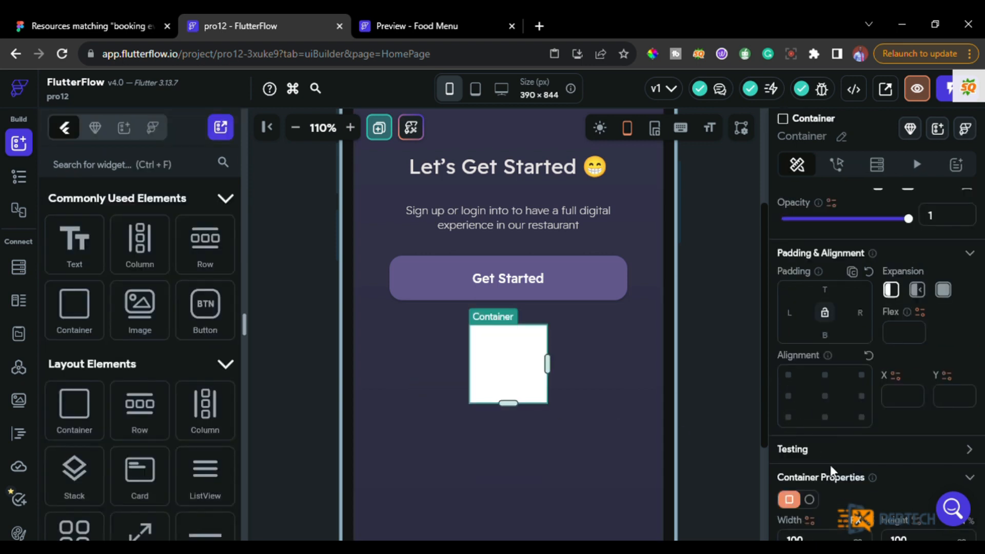
Set the new container's width to 110 px and clear its height value to make a thin divider line
scroll(830, 473, "down", 5)
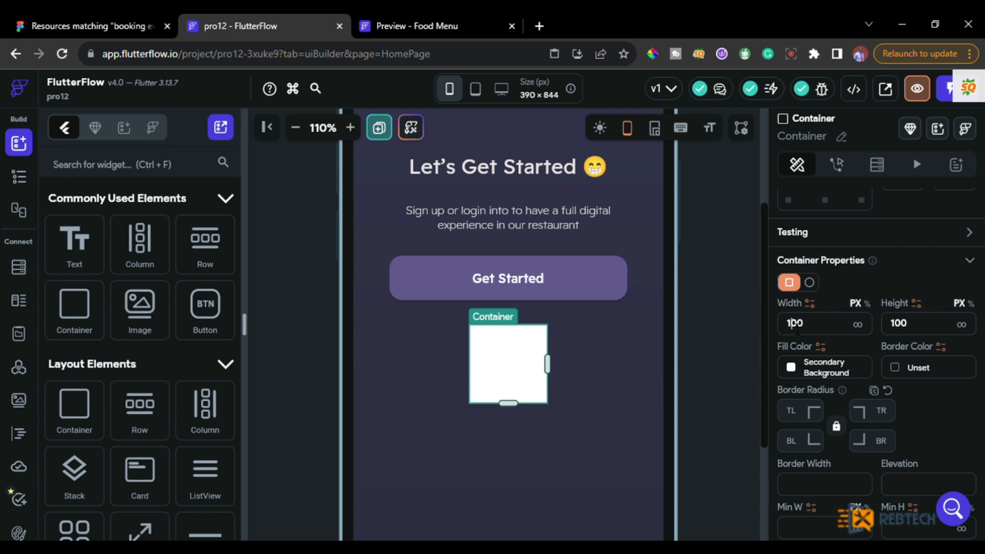
type("1")
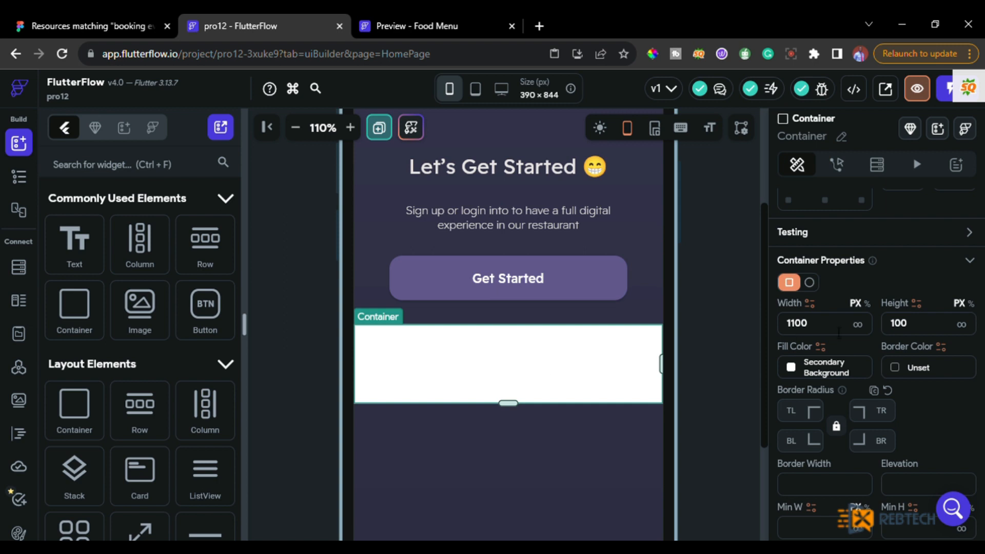
key("BackSpace")
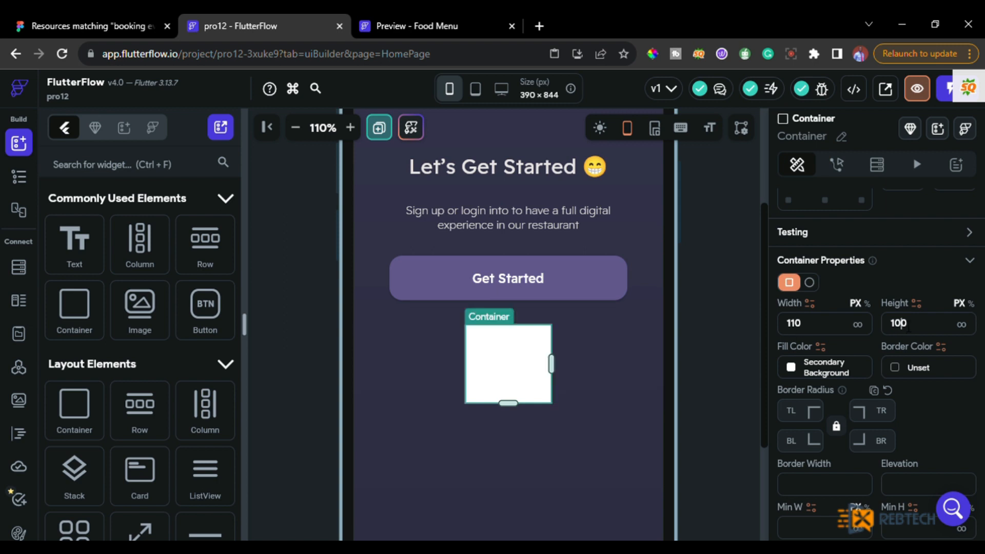
key("BackSpace")
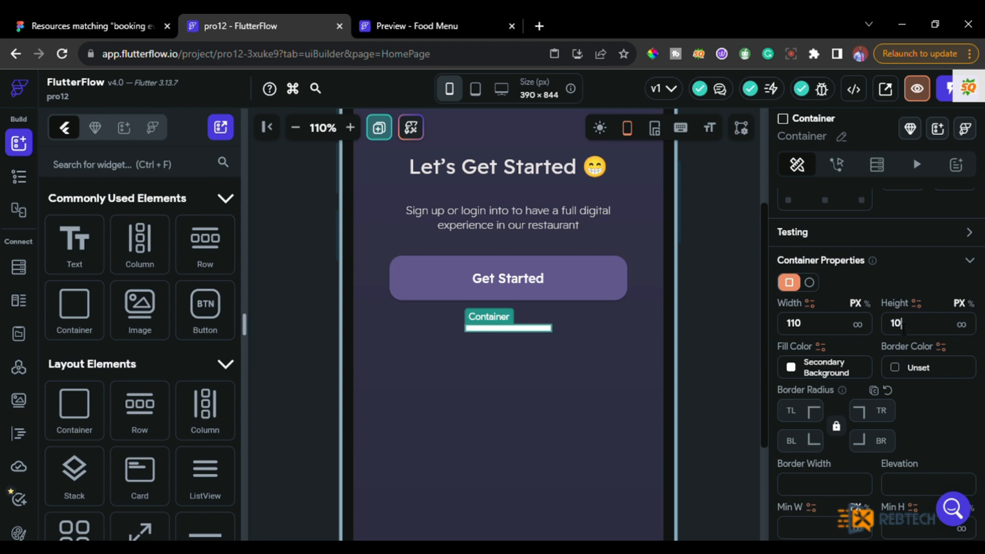
key("BackSpace")
key("BackSpace")
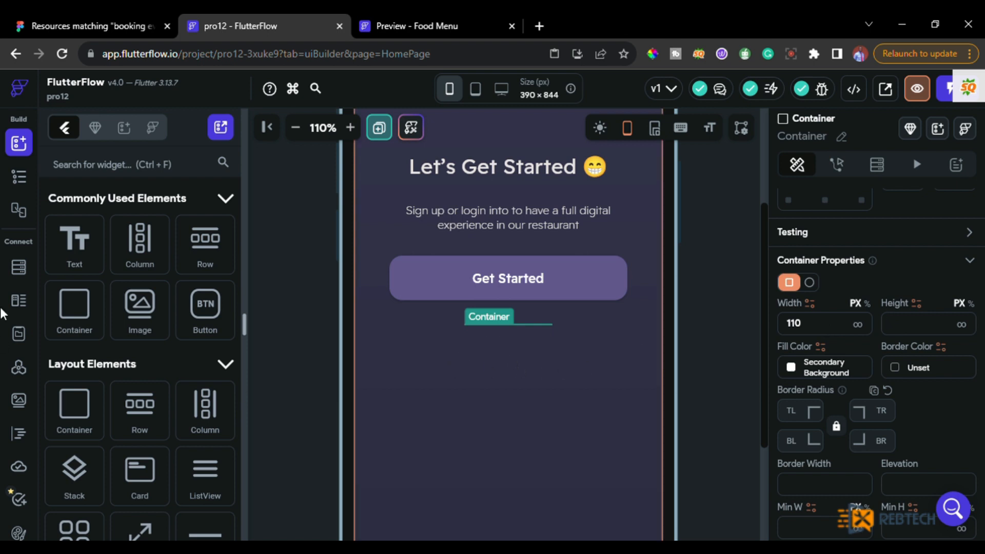
Wrap the thin divider container in a Row
left_click(18, 179)
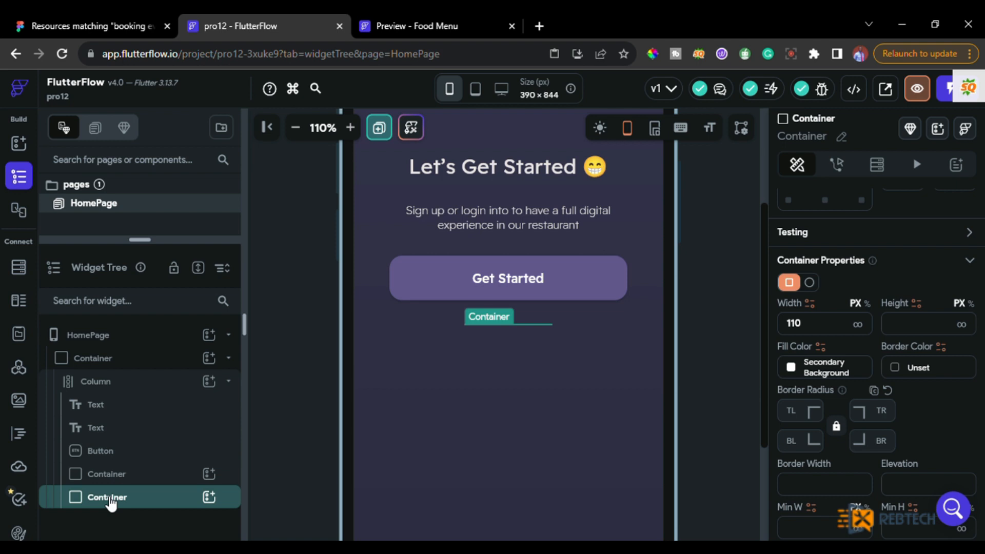
right_click(110, 503)
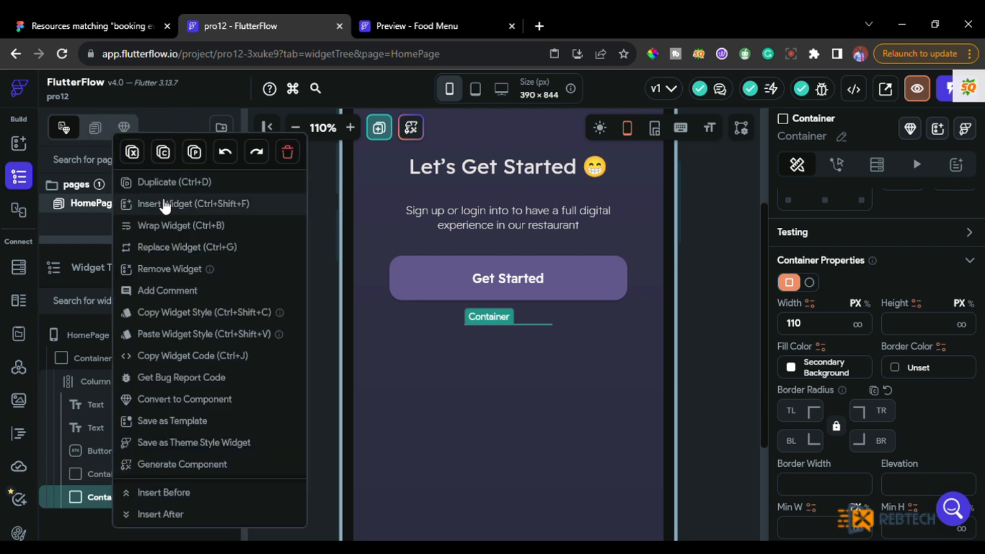
left_click(165, 228)
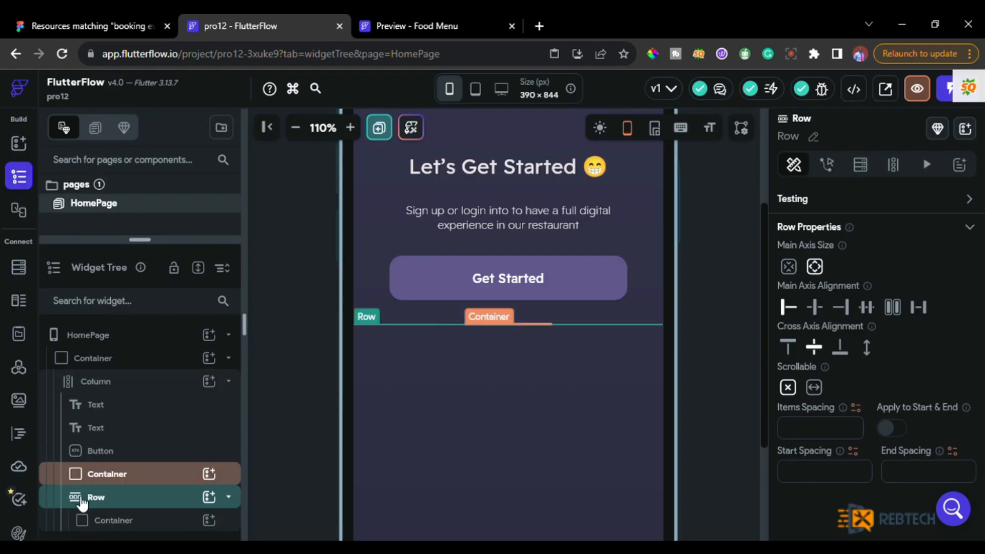
Add a Text widget inside the divider Row, deleting the extra Hello World text so only one remains
left_click(208, 498)
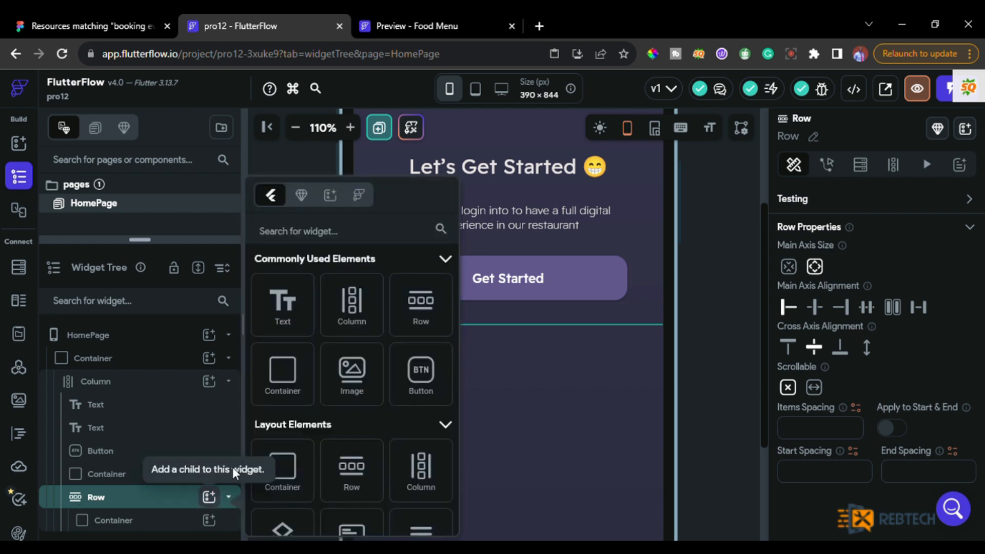
left_click(289, 317)
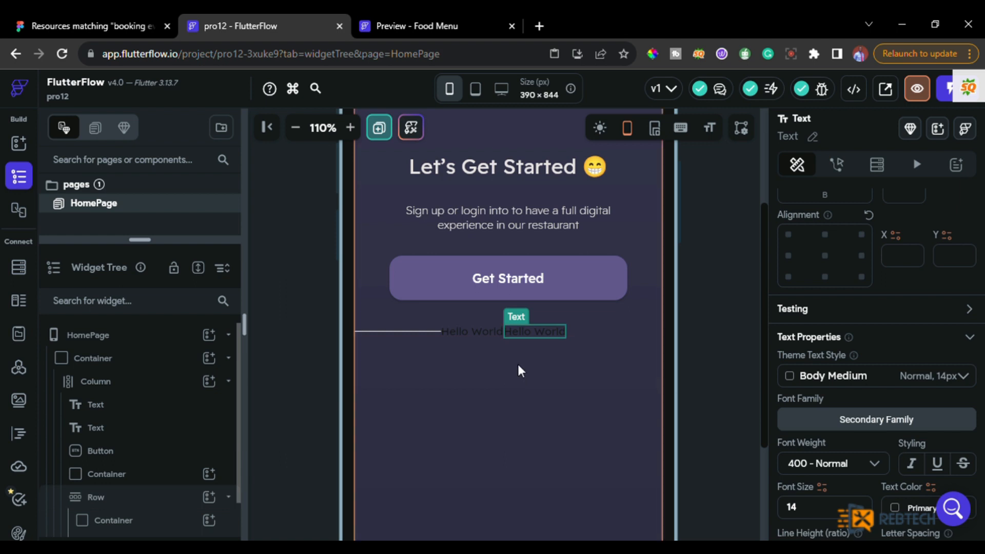
left_click(528, 346)
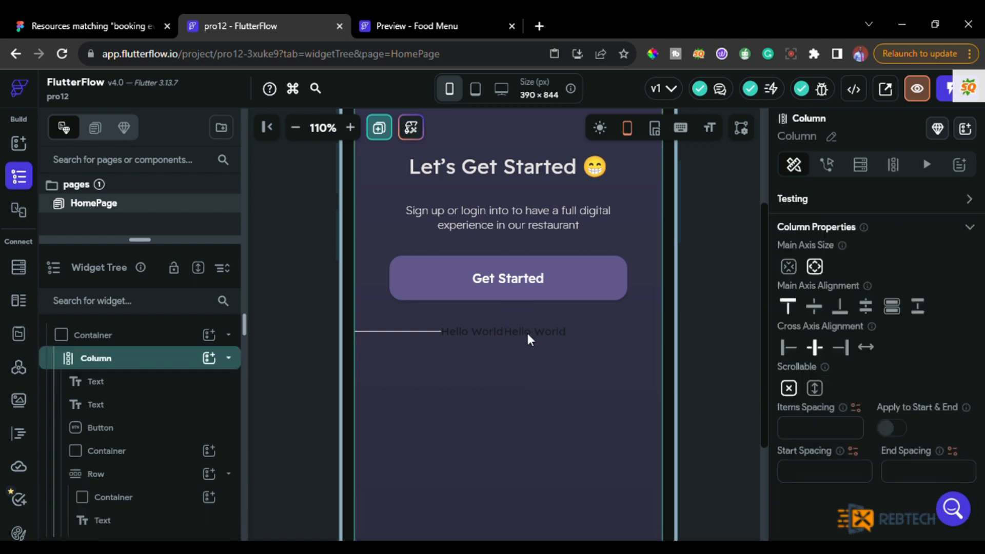
left_click(527, 331)
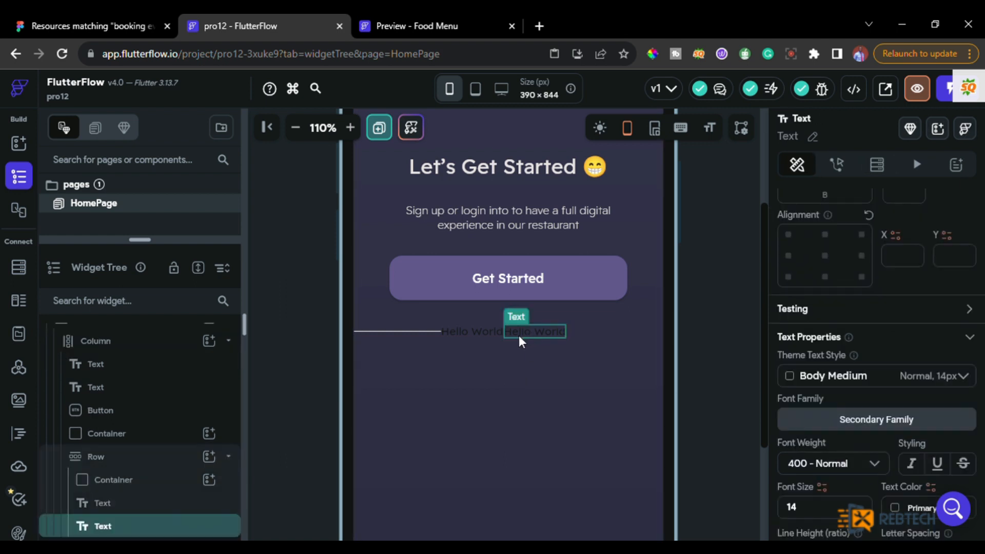
key("Delete")
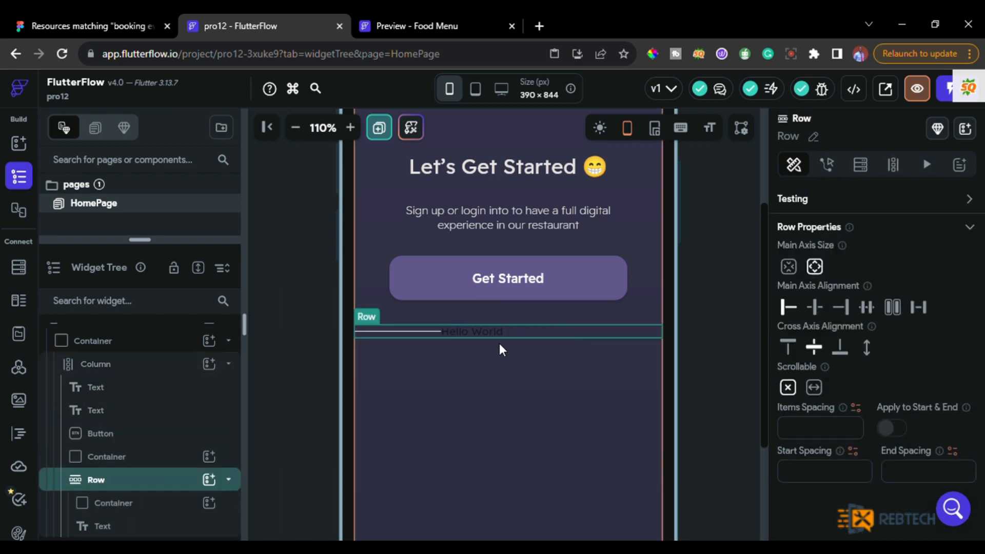
Copy the line container within the Row and arrange the children so the Text sits between the two lines
right_click(116, 505)
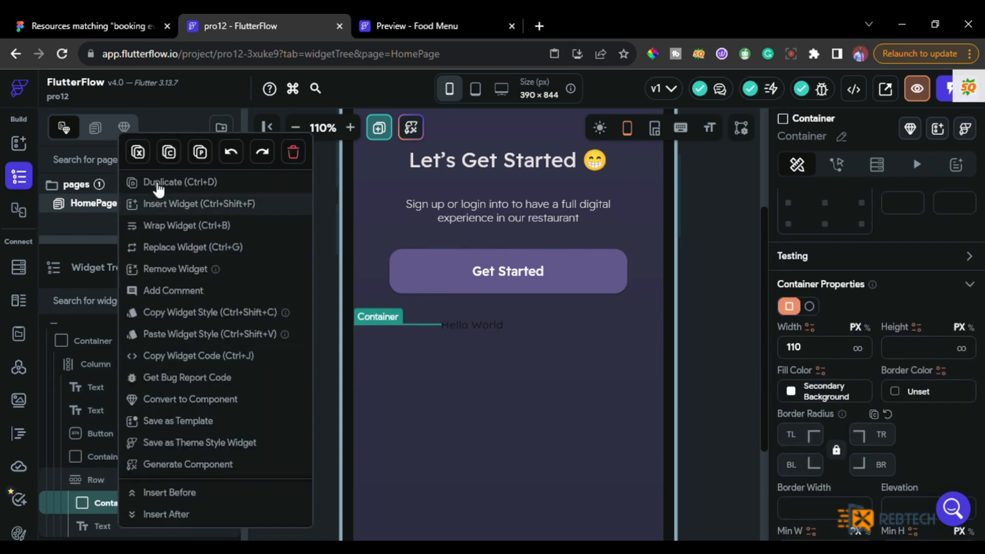
left_click(96, 477)
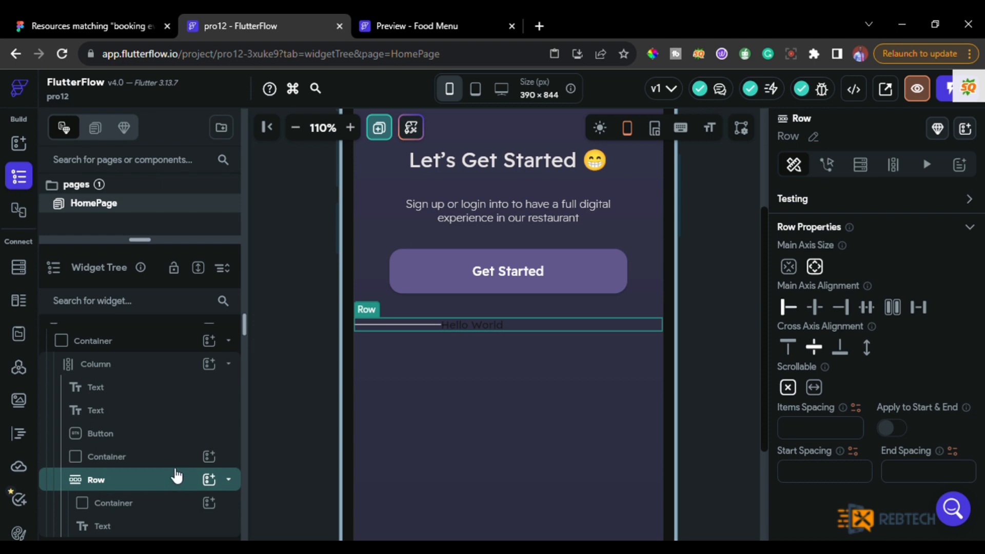
key("ctrl+v")
left_click_drag(174, 476, 113, 496)
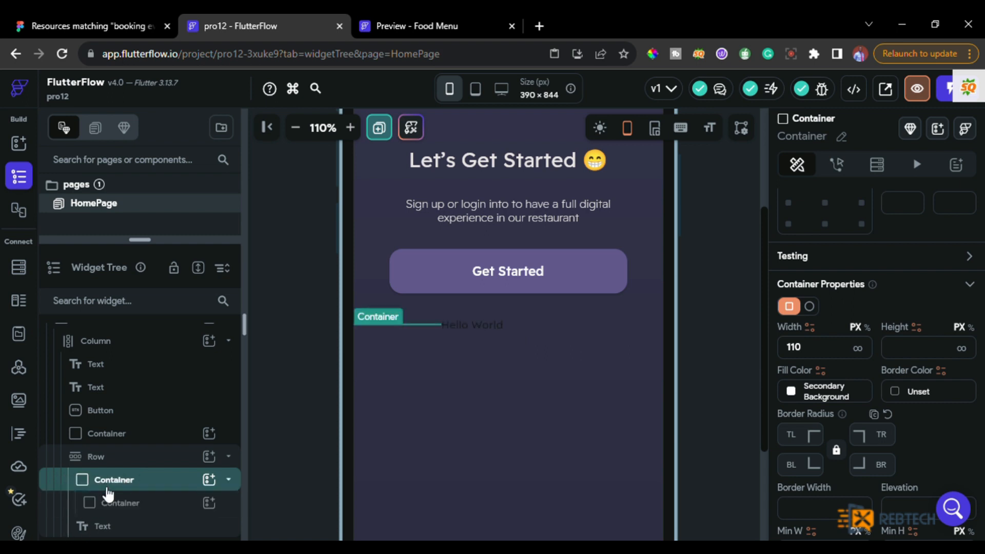
left_click_drag(109, 494, 114, 496)
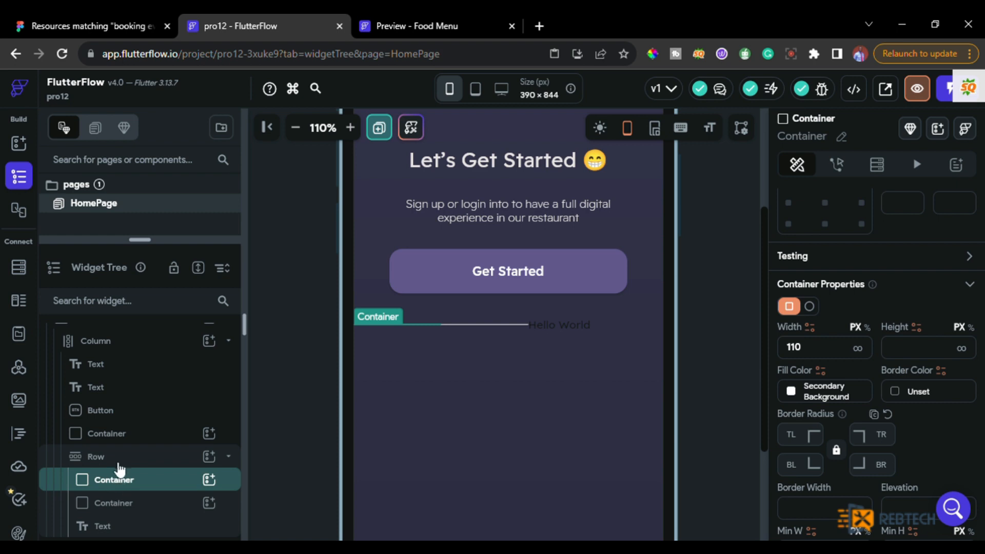
left_click_drag(121, 504, 113, 522)
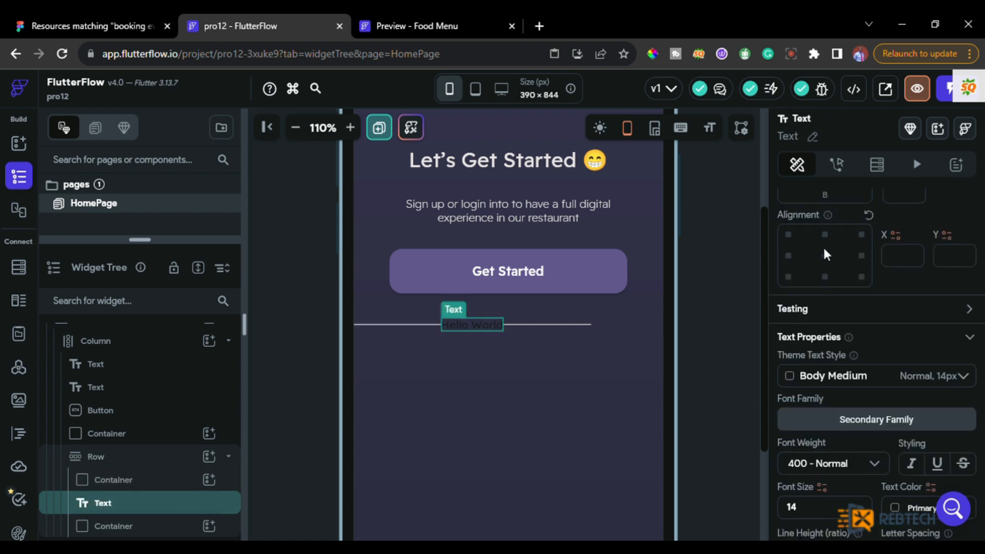
Replace the text between the two divider lines with "OR"
scroll(823, 245, "up", 5)
key("ctrl+a")
key("BackSpace")
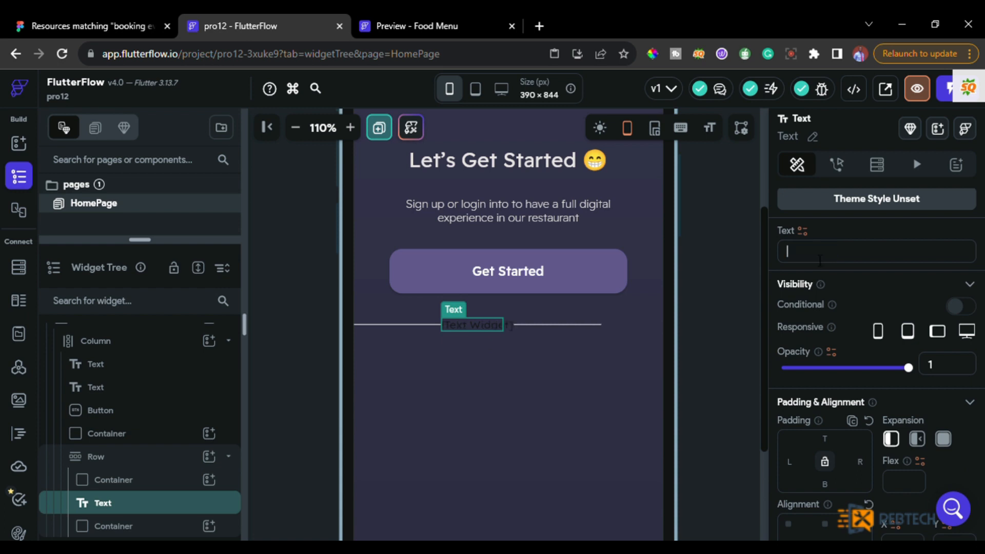
type("Or")
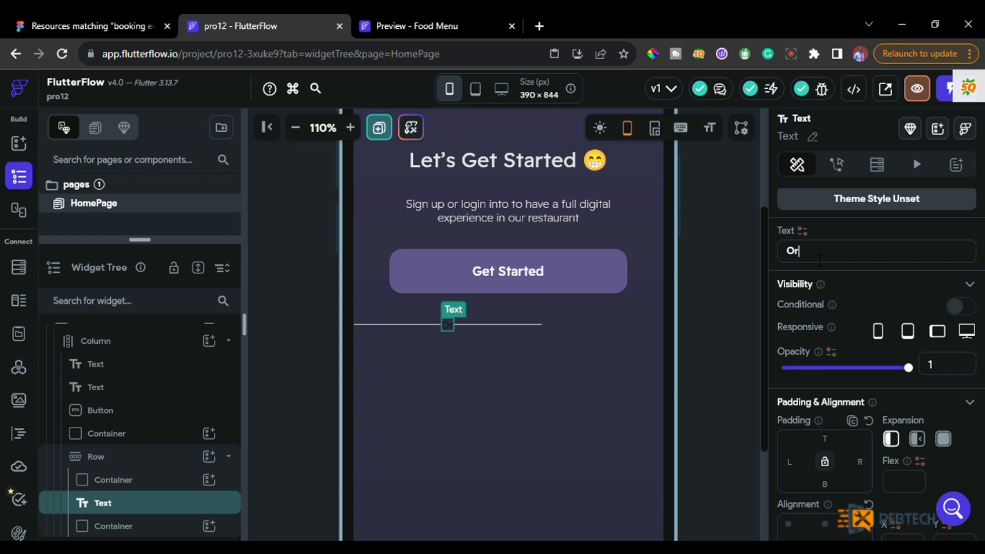
key("BackSpace")
type("R")
Give the OR text a left and right padding of 10
left_click(865, 468)
type("10")
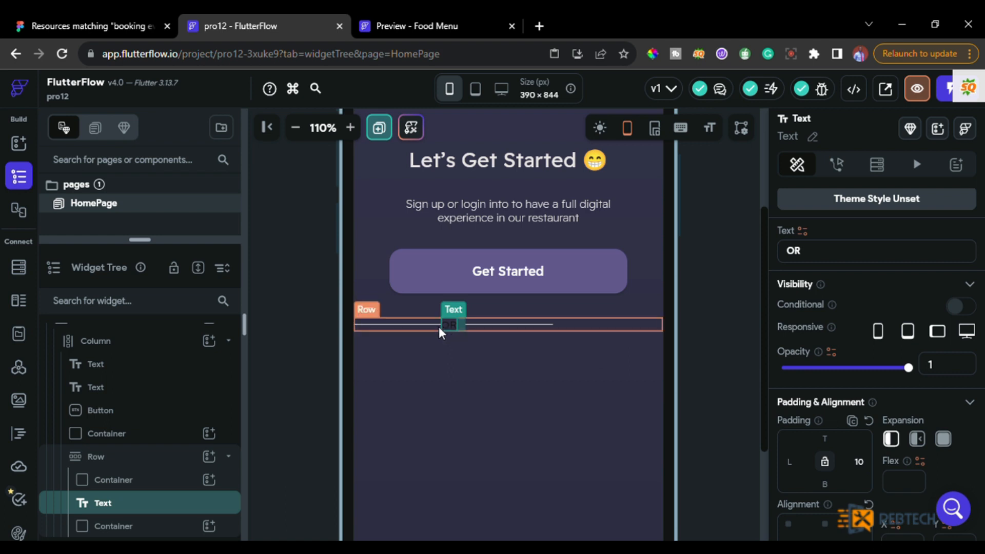
left_click(790, 461)
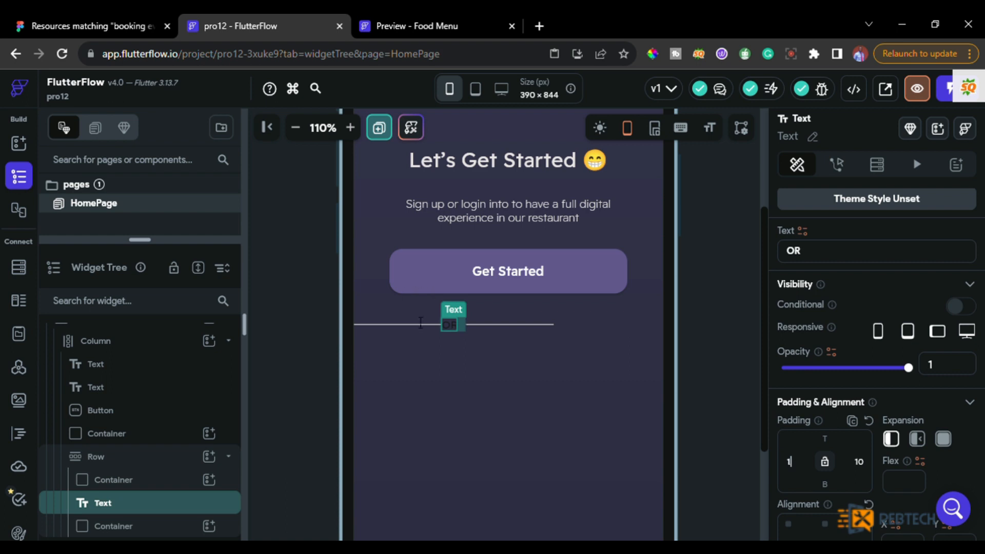
type("10")
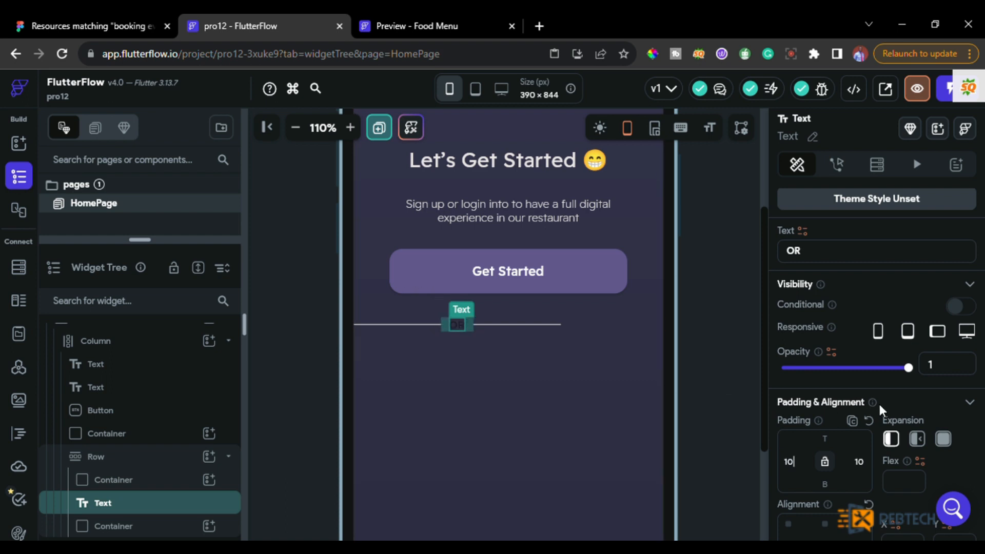
scroll(880, 405, "down", 4)
scroll(867, 441, "down", 2)
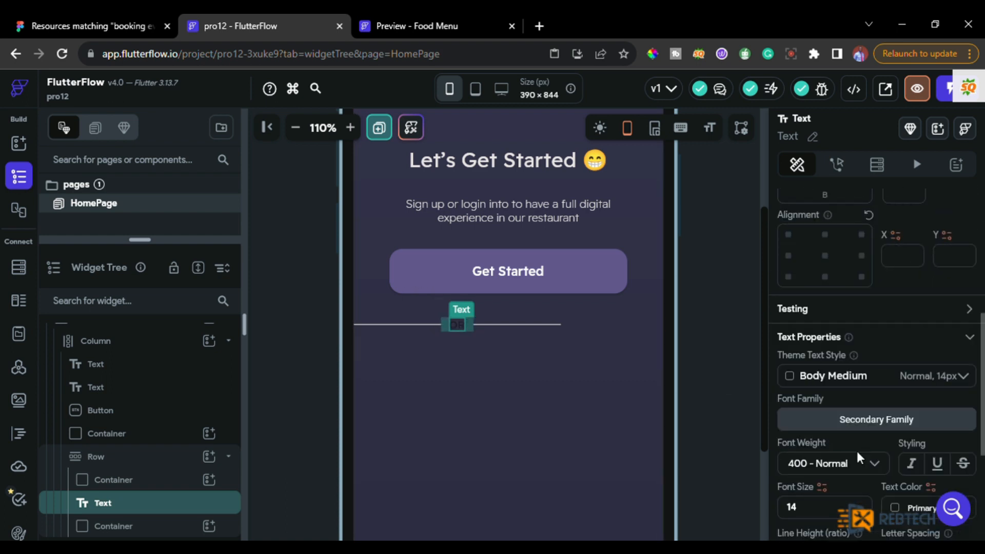
Set the OR text's font weight to 600 - Semi Bold and its color to the recently used #e9e5e5
left_click(846, 465)
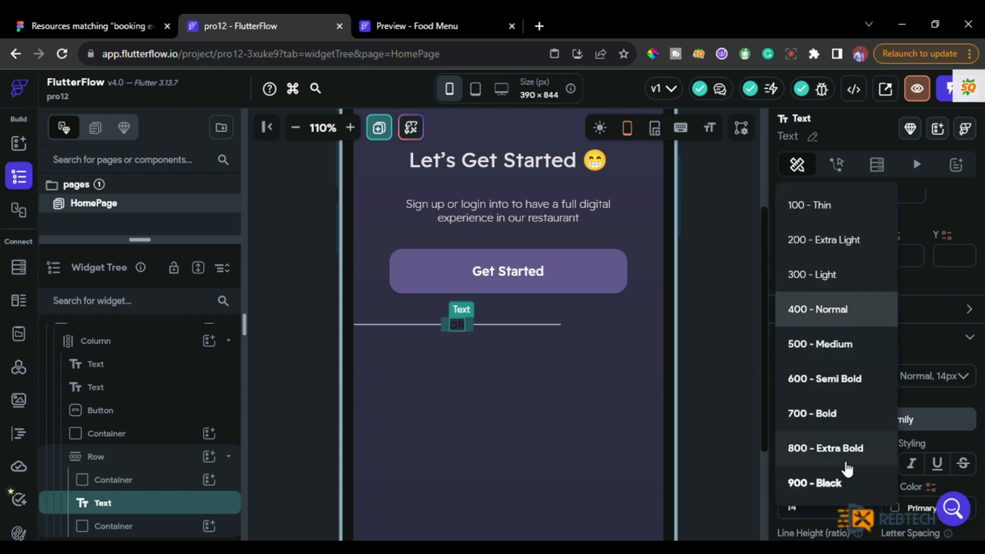
left_click(819, 383)
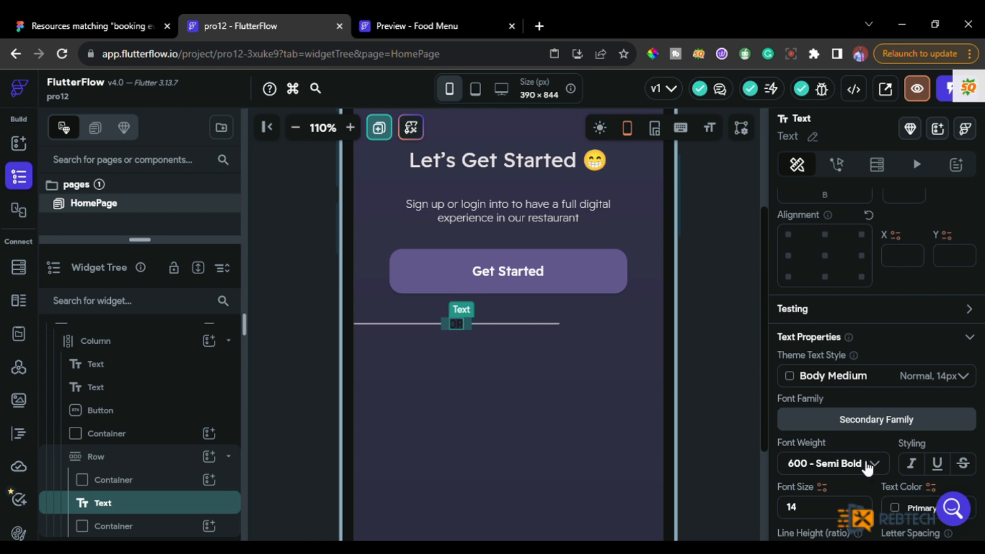
scroll(895, 491, "down", 3)
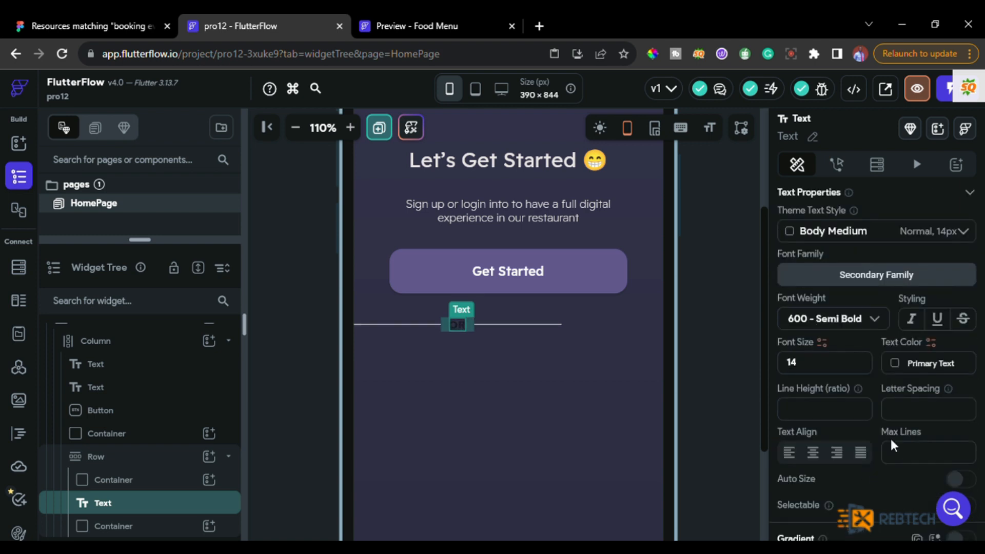
left_click(901, 369)
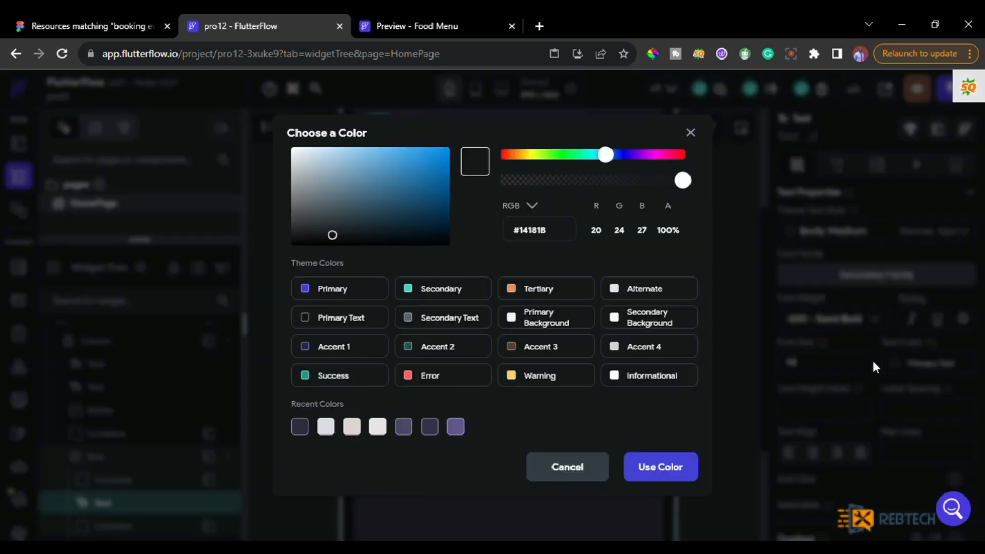
left_click(377, 427)
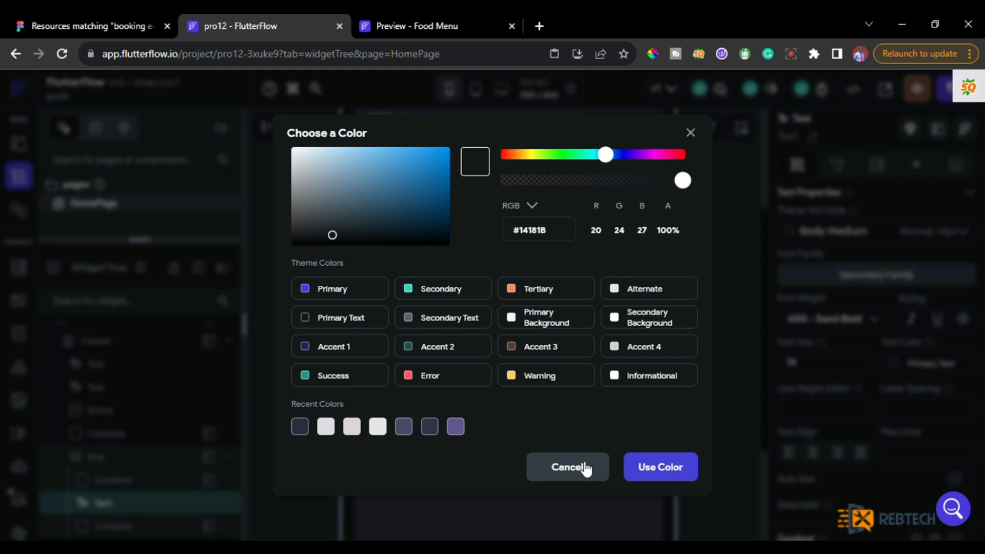
left_click(642, 471)
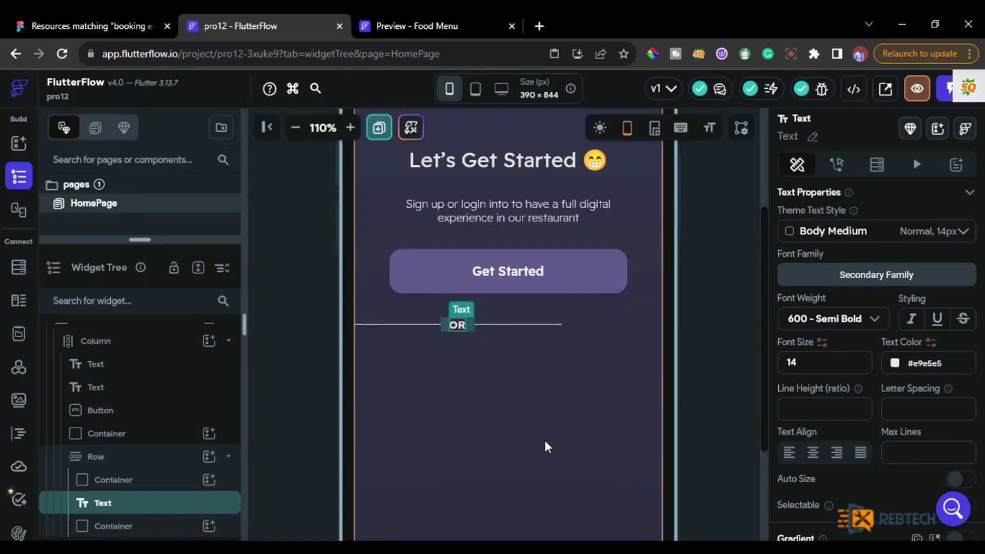
Center the children of the divider Row along its main axis
left_click(380, 324)
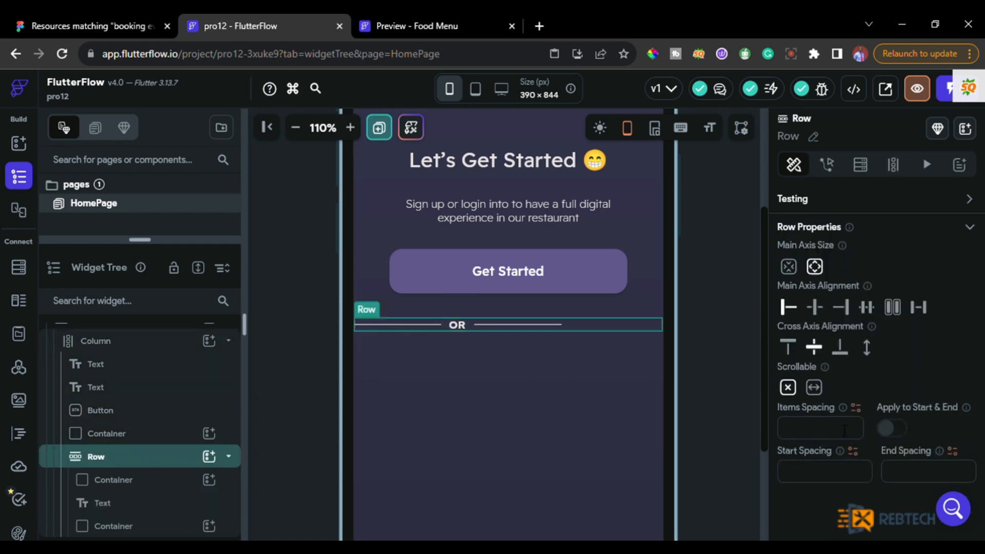
left_click(810, 312)
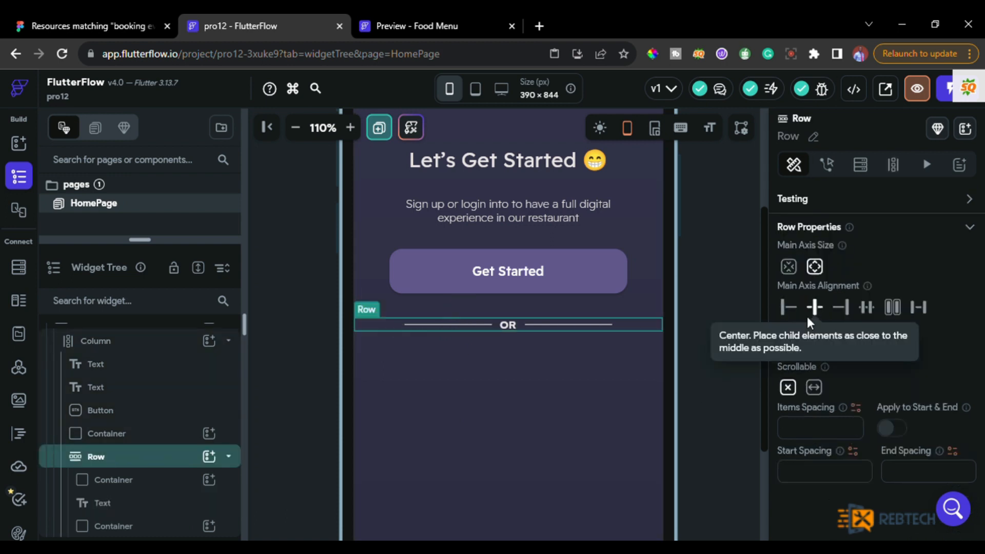
left_click(513, 435)
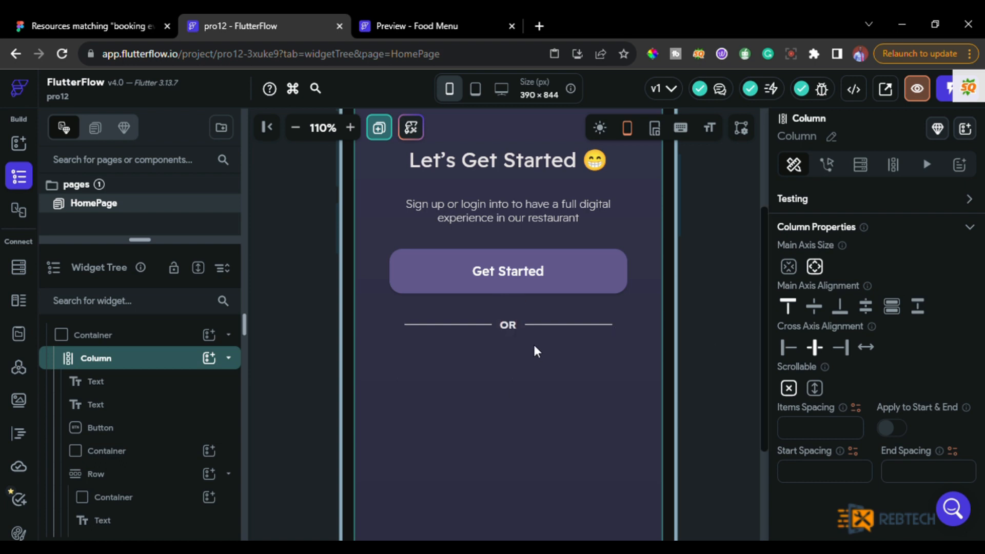
scroll(810, 343, "up", 3)
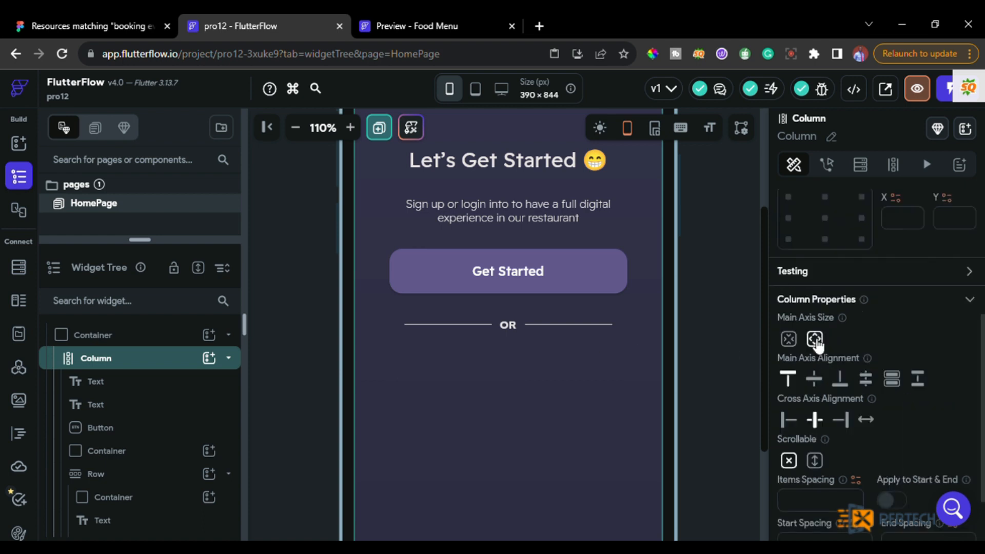
Set the font size of the OR text between the divider lines to 18
left_click(446, 18)
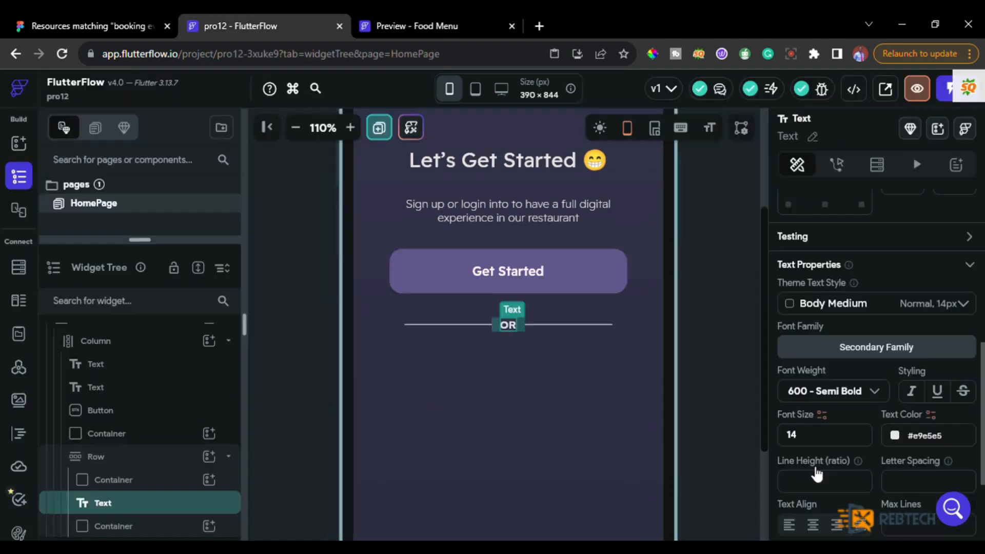
scroll(814, 473, "down", 1)
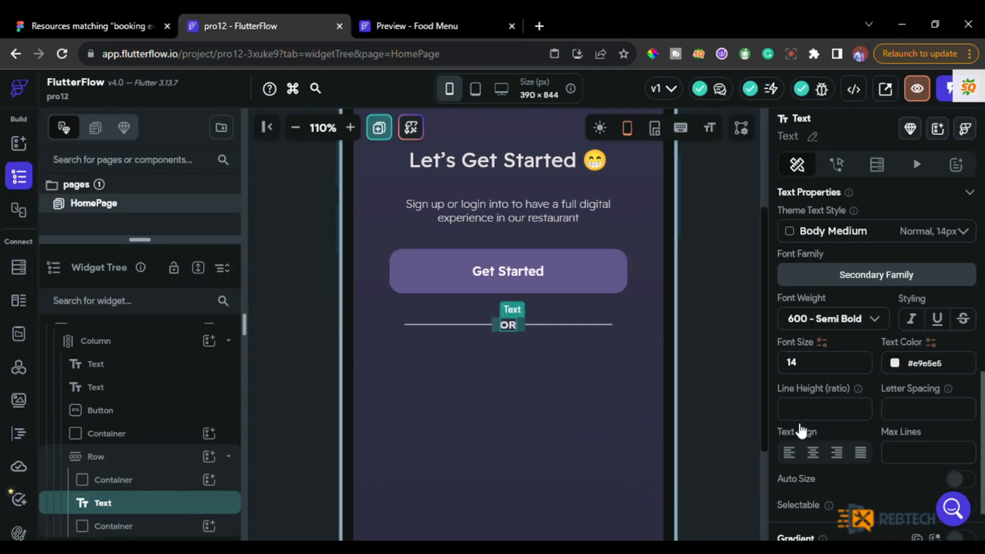
left_click(795, 367)
double_click(799, 367)
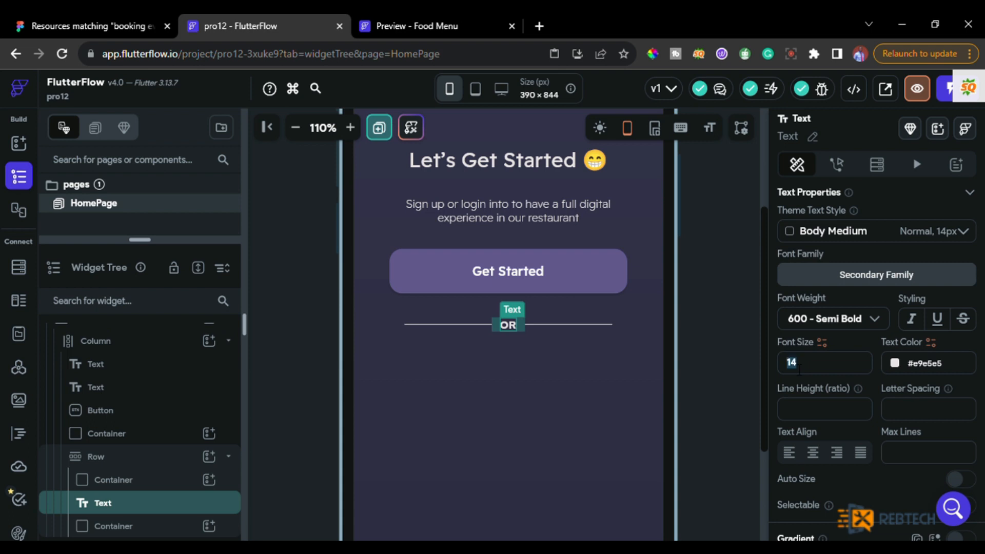
type("18")
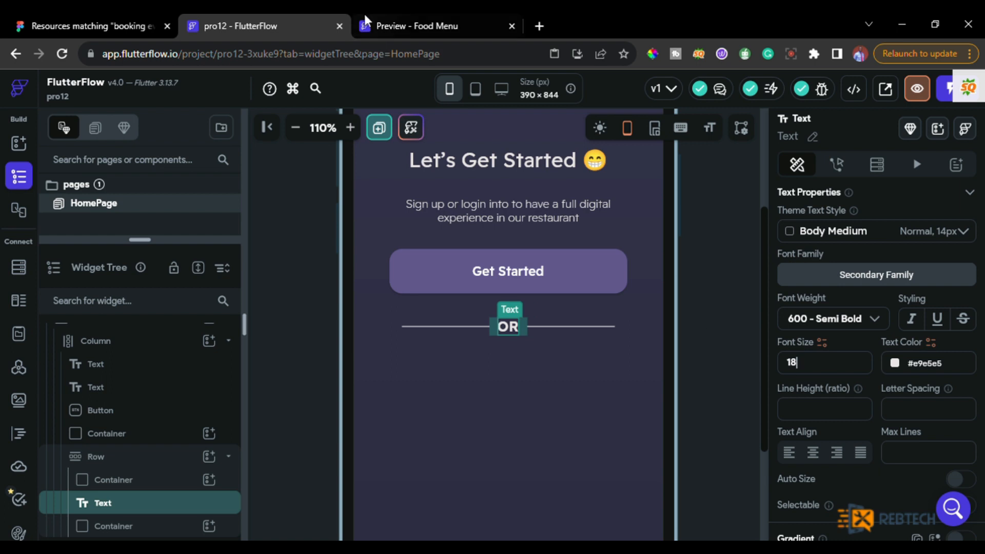
left_click(491, 435)
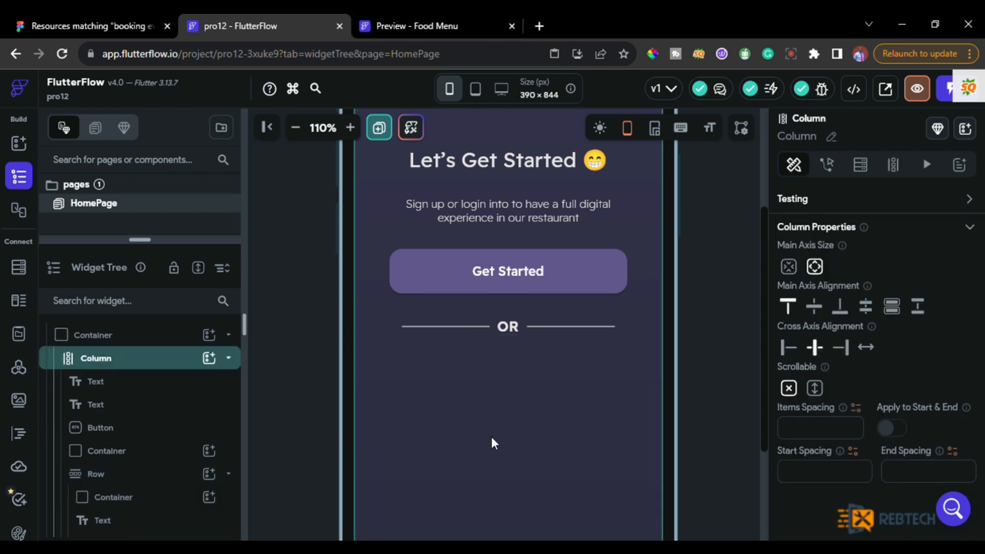
Check the Food Menu preview's button design and add a Button widget below the description text in pro12
left_click(450, 23)
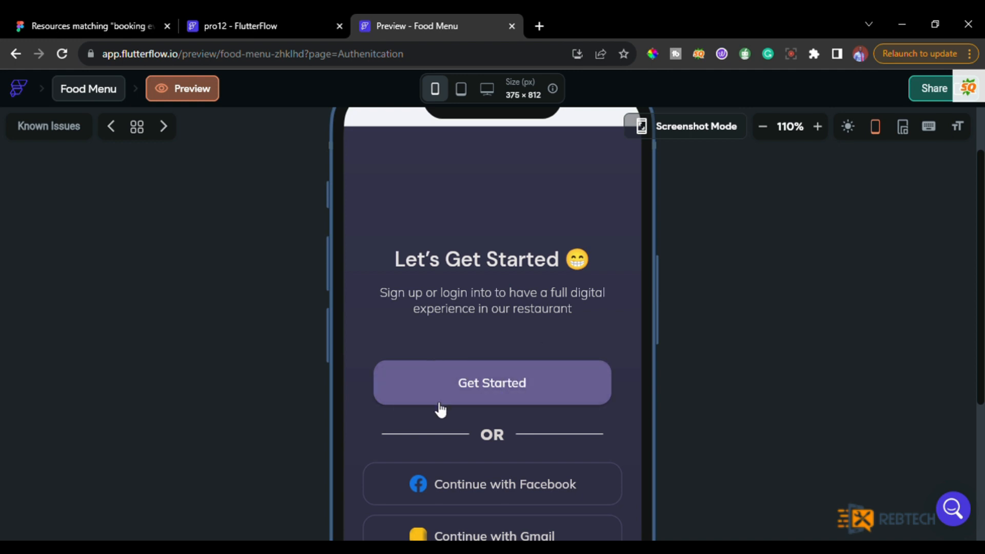
left_click(234, 21)
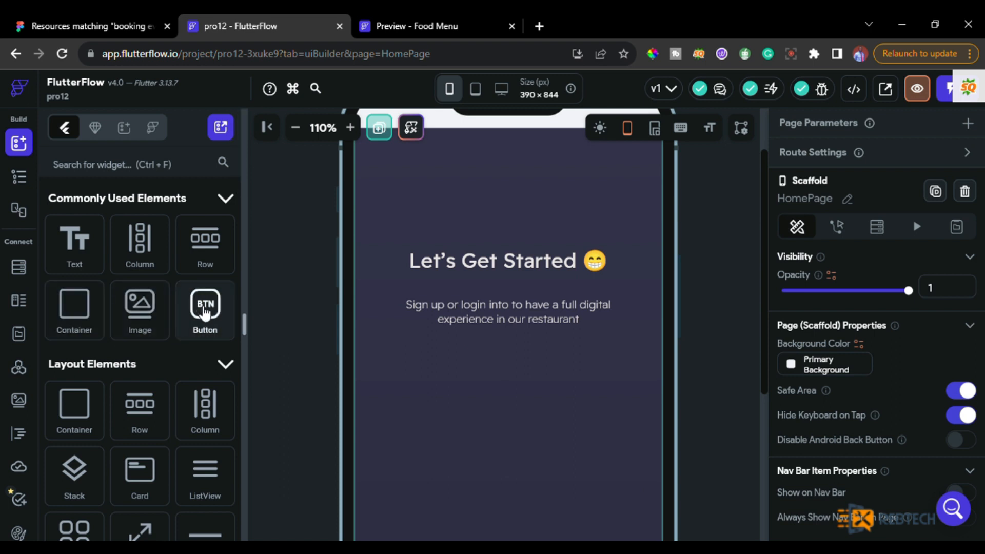
left_click_drag(205, 314, 491, 341)
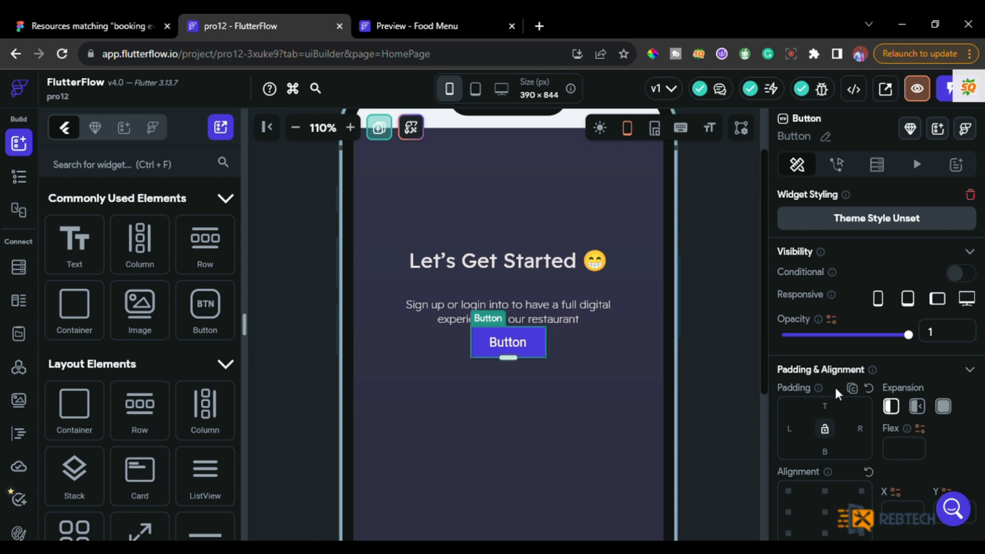
key("Escape")
scroll(834, 384, "down", 1)
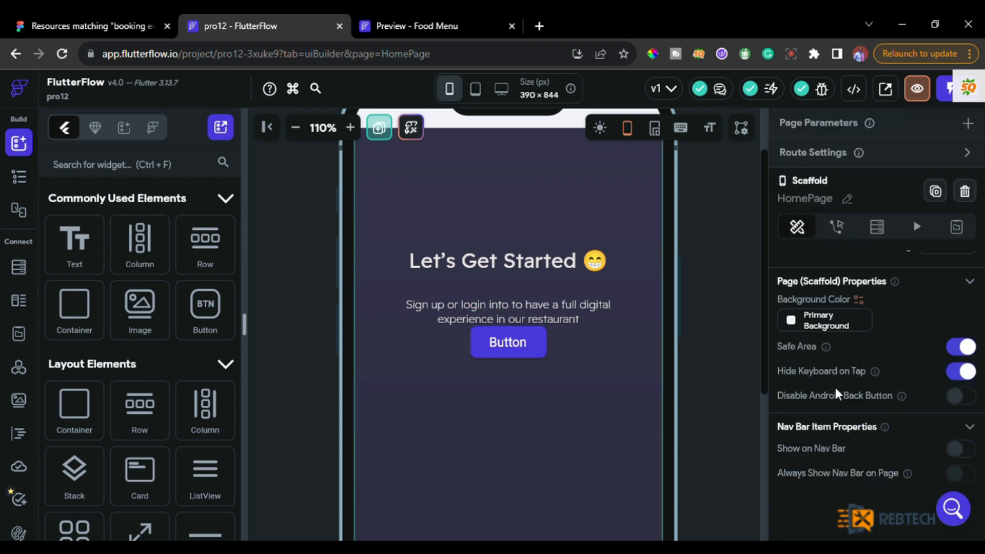
scroll(835, 387, "up", 1)
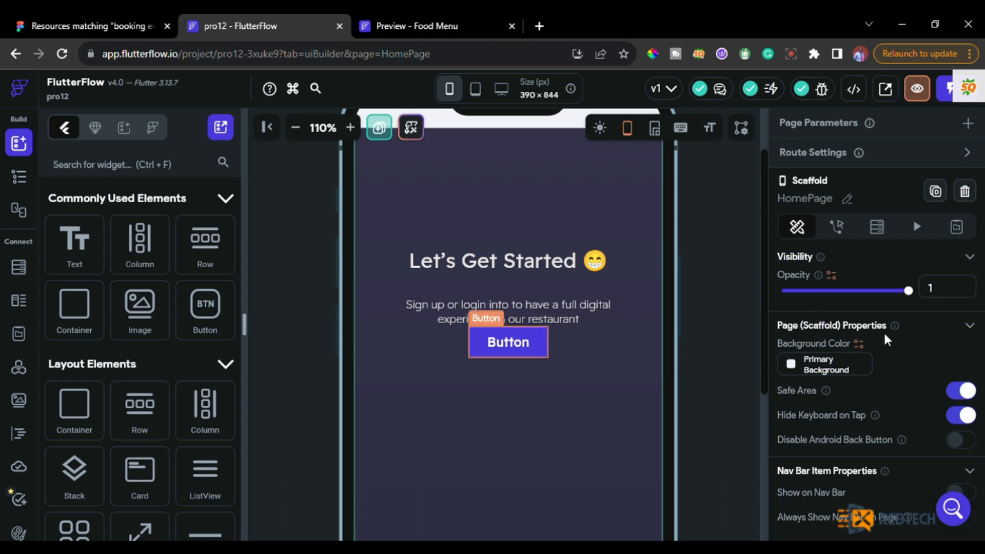
Set the button's width to 300 px and its height to 56 px
scroll(885, 336, "down", 8)
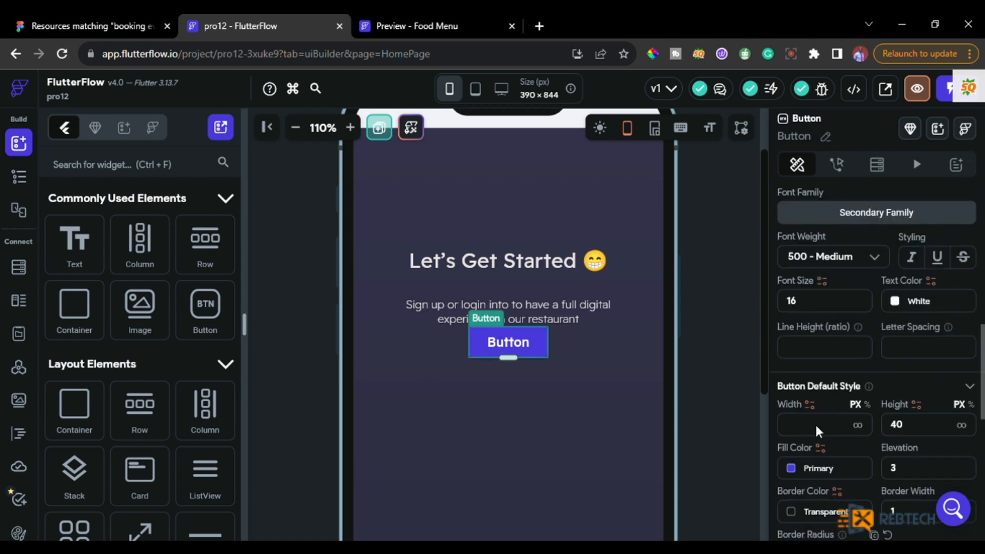
left_click(843, 423)
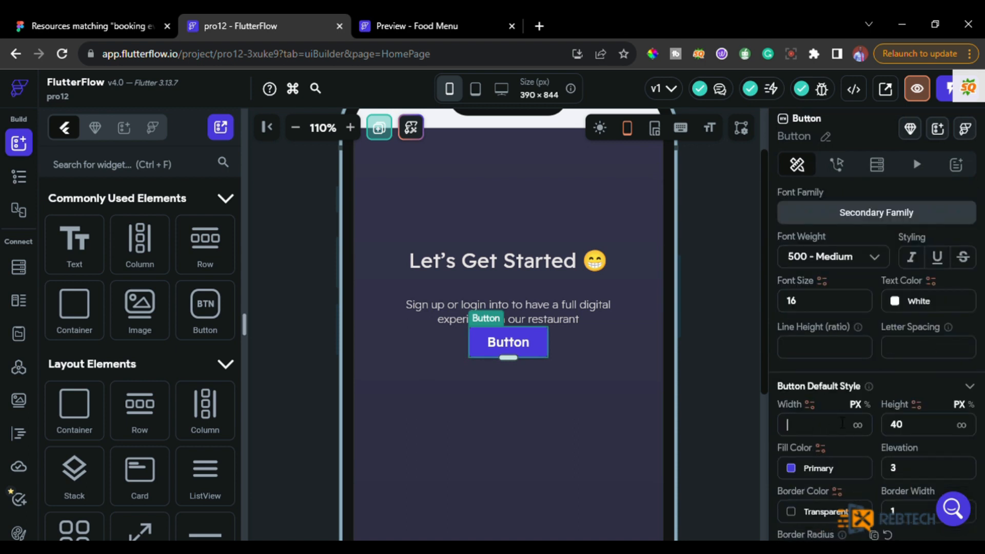
type("3")
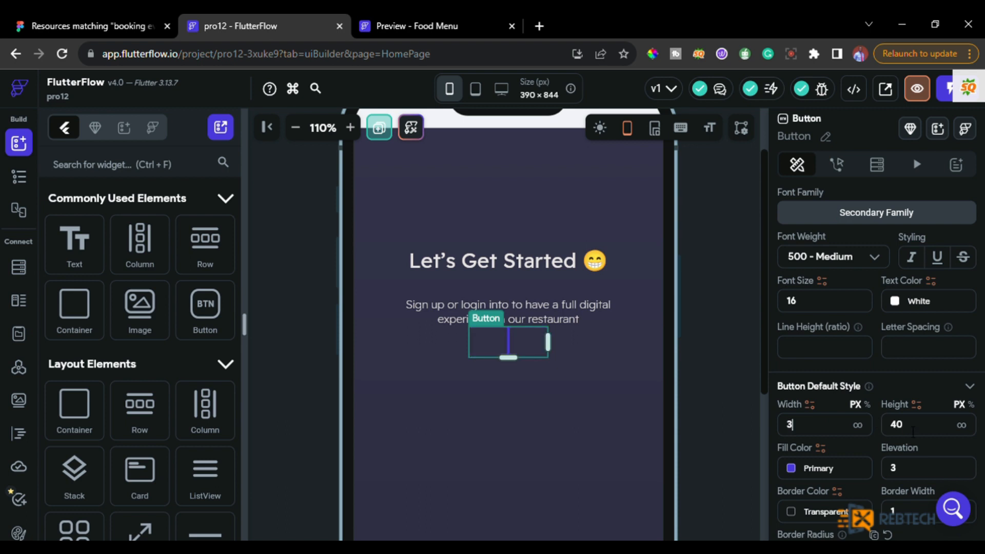
type("00")
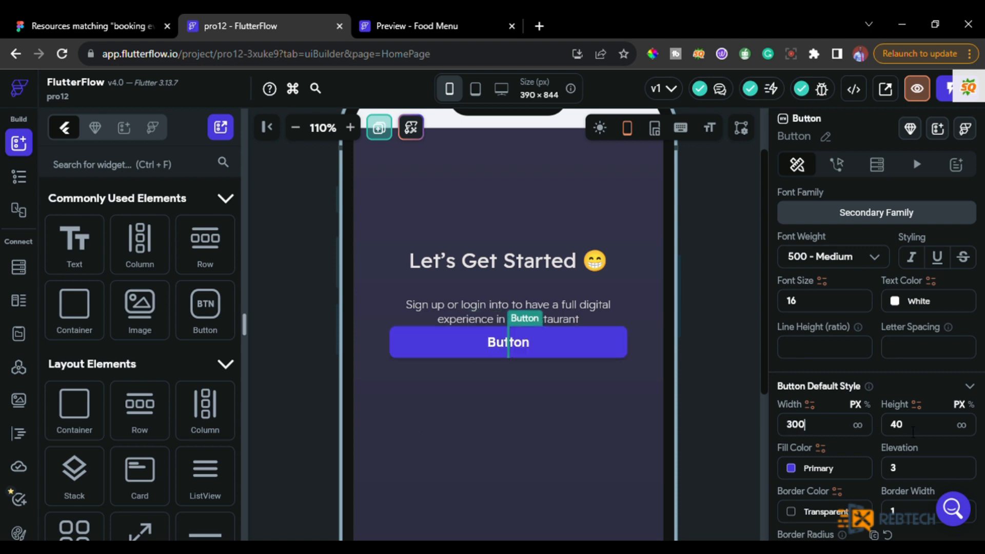
left_click(913, 425)
key("BackSpace")
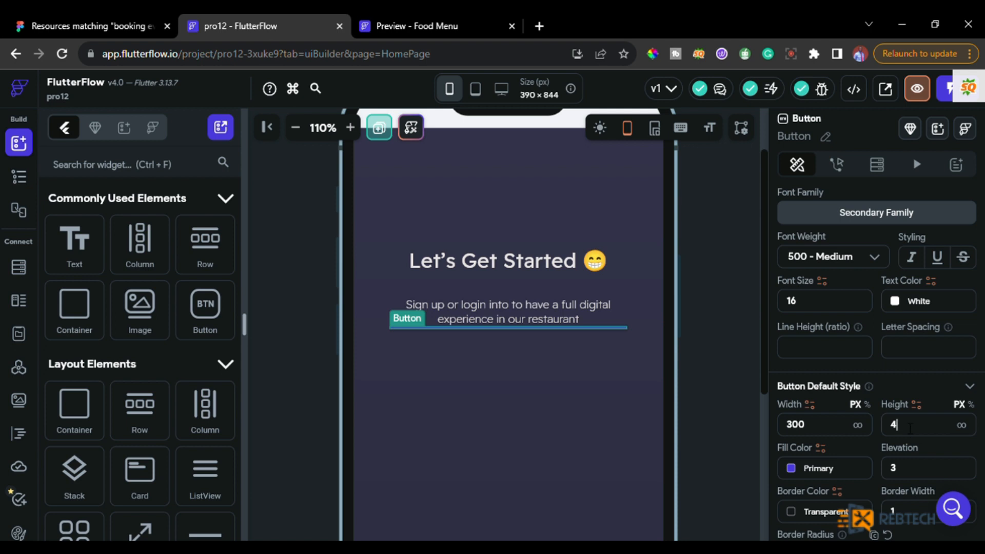
key("BackSpace")
type("56")
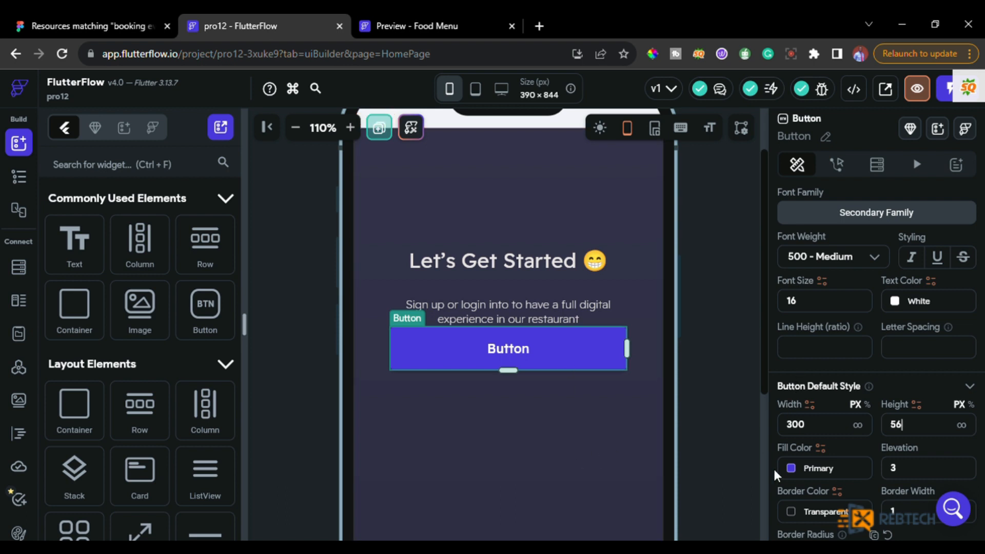
Set the button's border radius to 16
scroll(814, 473, "down", 2)
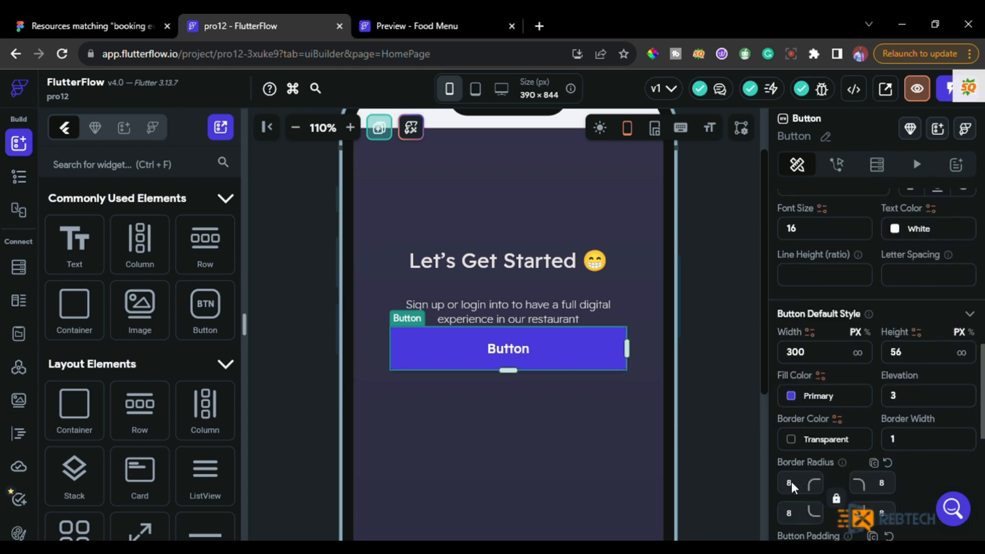
scroll(798, 490, "up", 2)
scroll(799, 490, "down", 1)
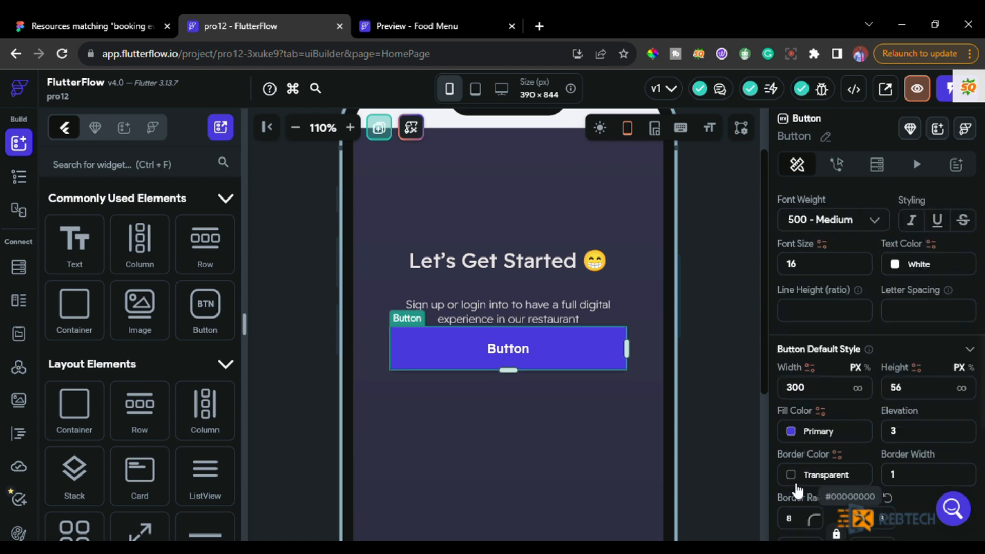
key("BackSpace")
type("16")
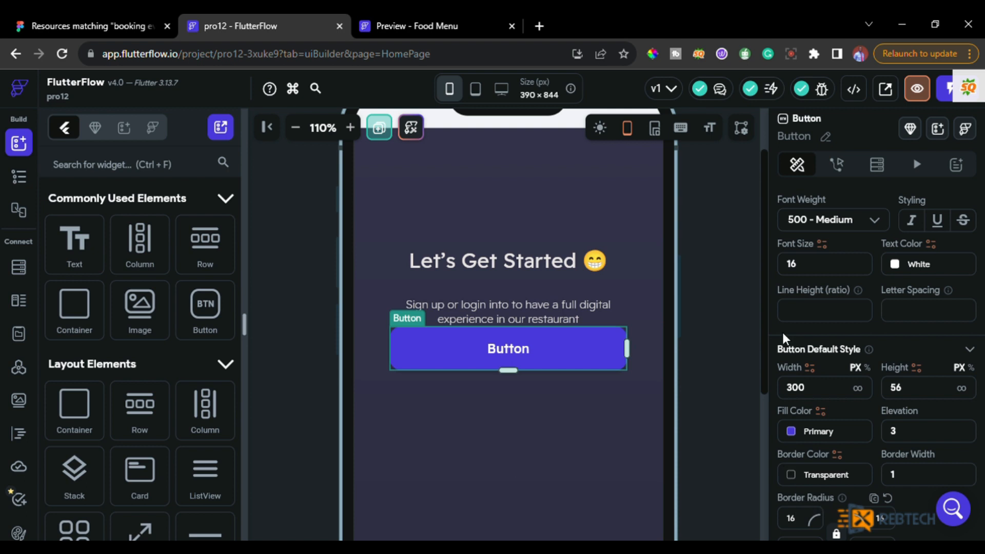
Check the button label in the Food Menu preview and change the pro12 button's text to "Get Started"
left_click(436, 26)
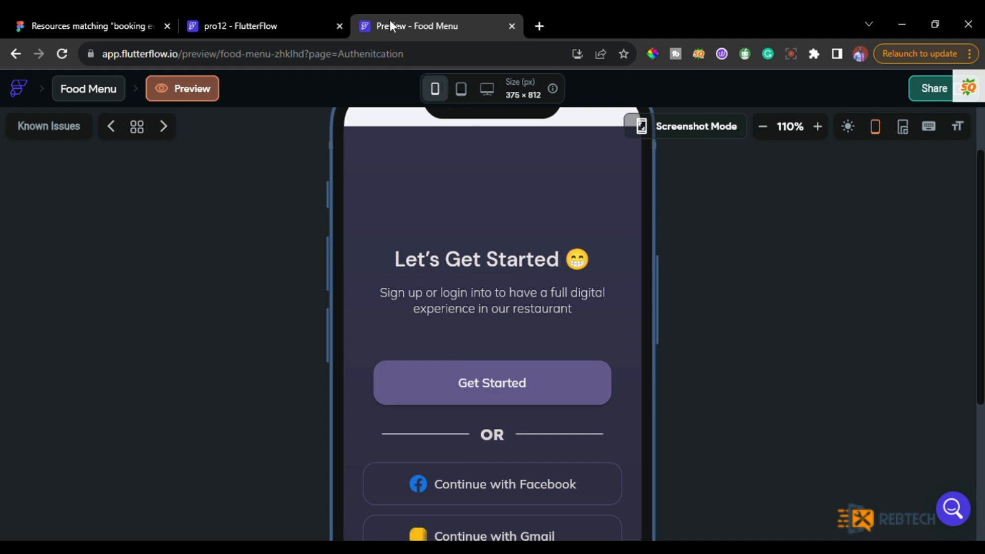
left_click(251, 26)
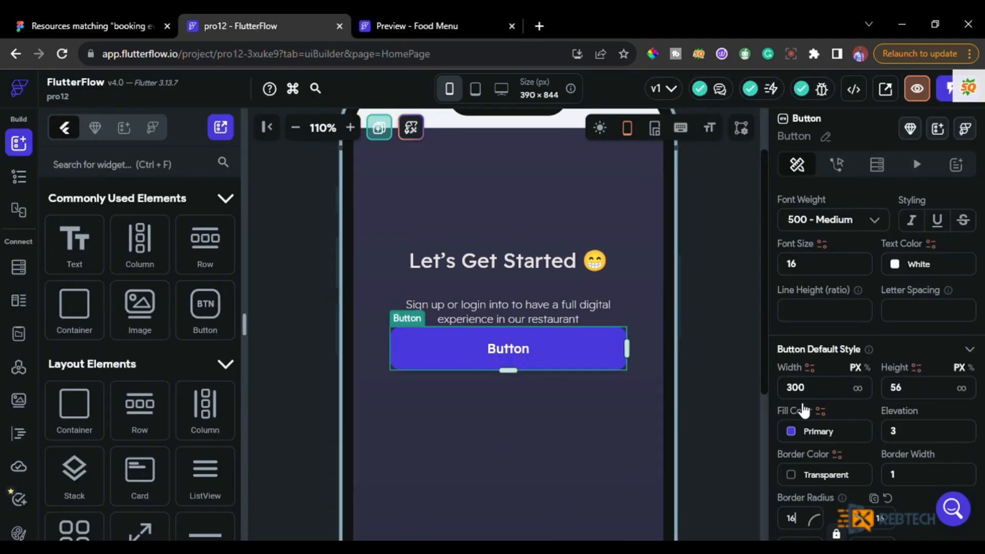
scroll(820, 355, "up", 2)
scroll(820, 359, "up", 2)
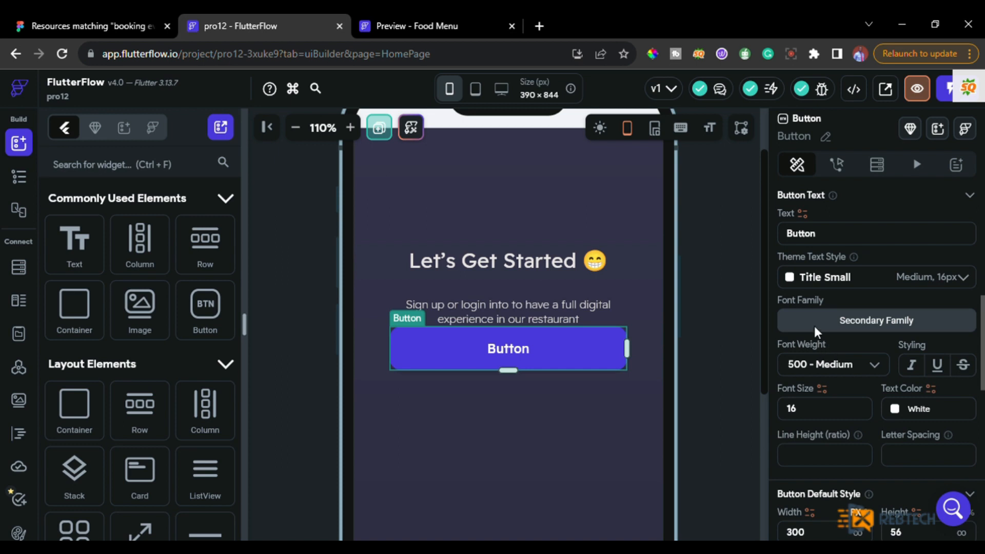
scroll(814, 325, "up", 2)
double_click(808, 307)
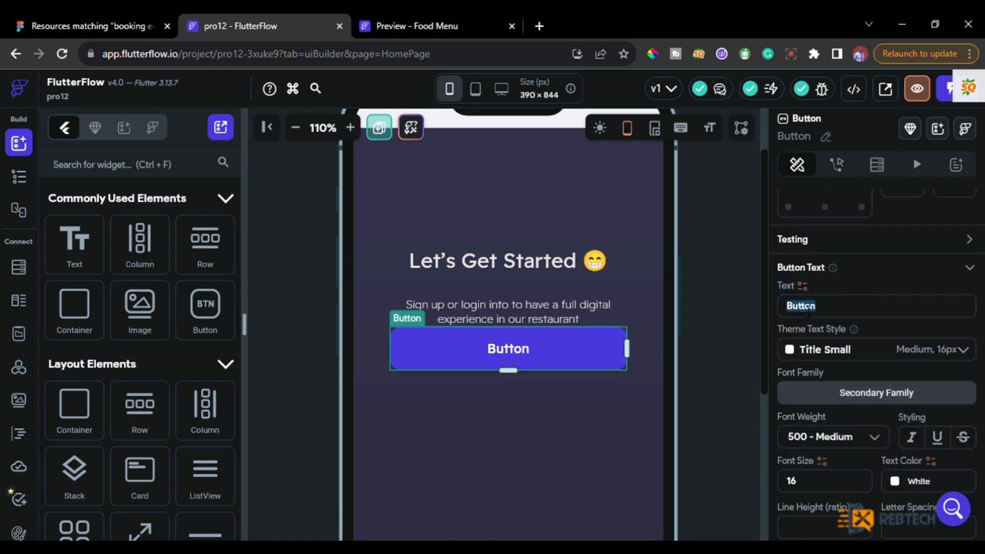
type("Get Started")
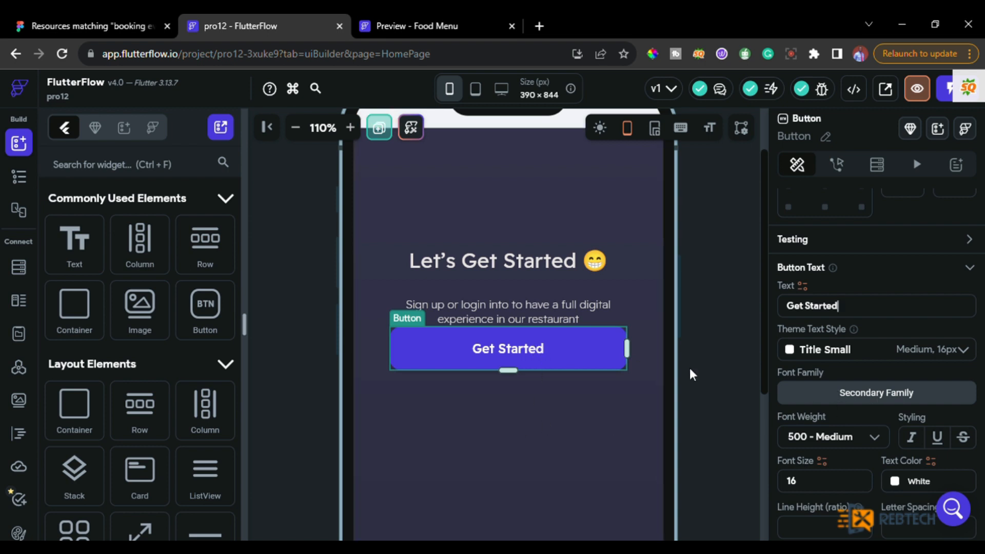
scroll(838, 466, "down", 1)
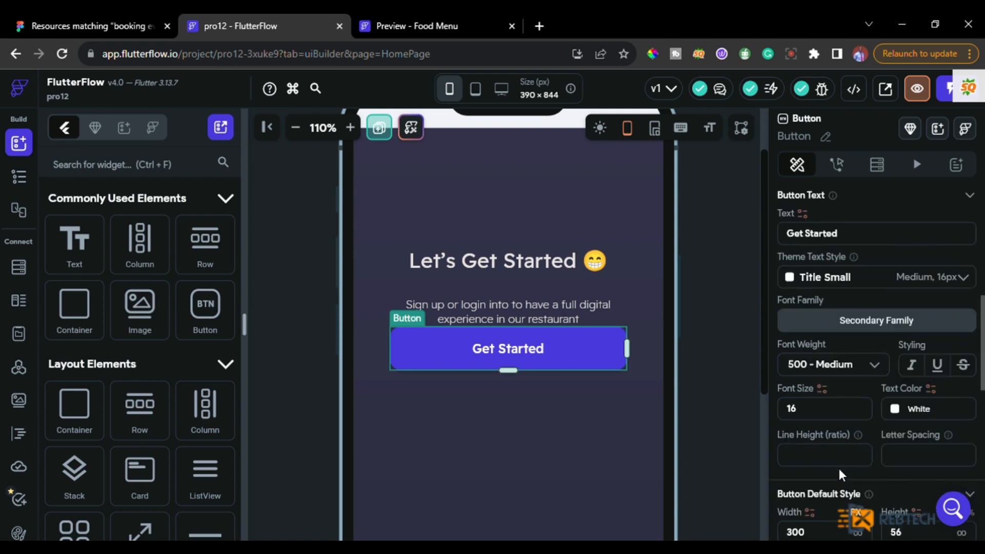
Set the Get Started button's fill color to #615793
scroll(839, 466, "down", 2)
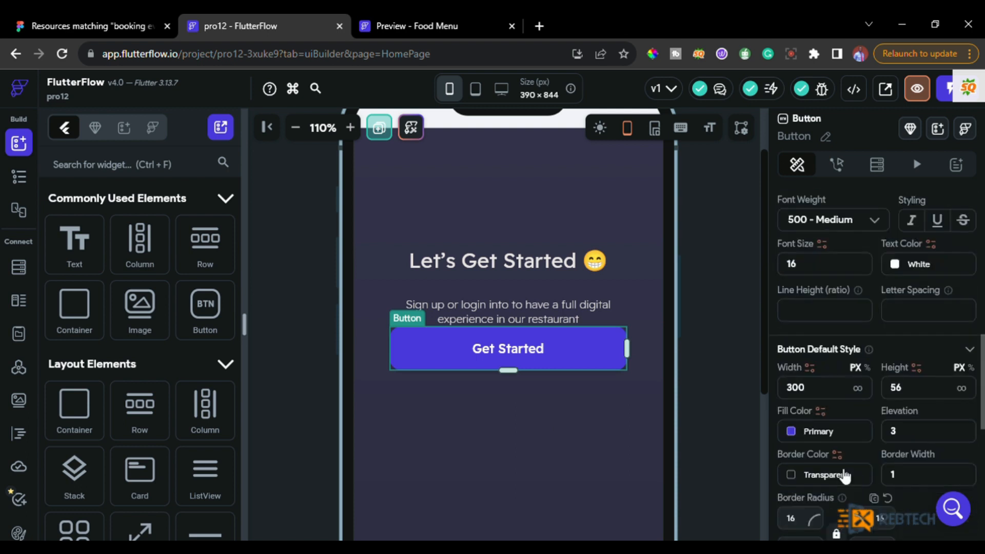
left_click(792, 431)
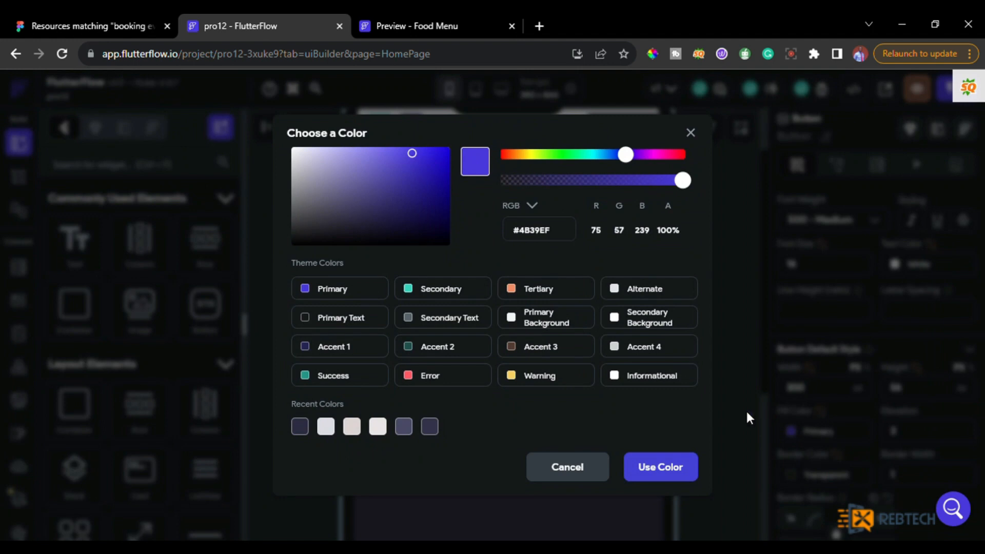
left_click(530, 238)
key("ctrl+a")
type("#615793")
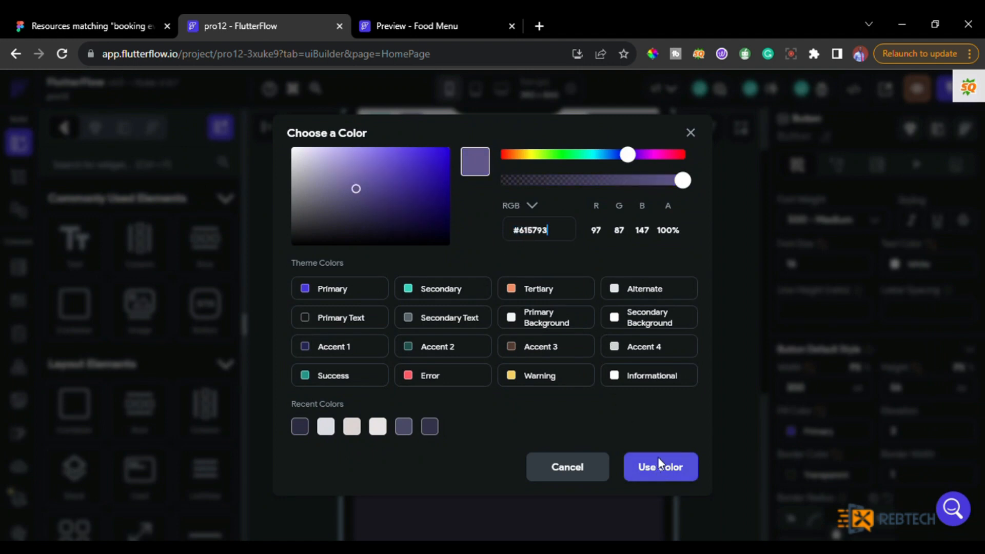
left_click(632, 465)
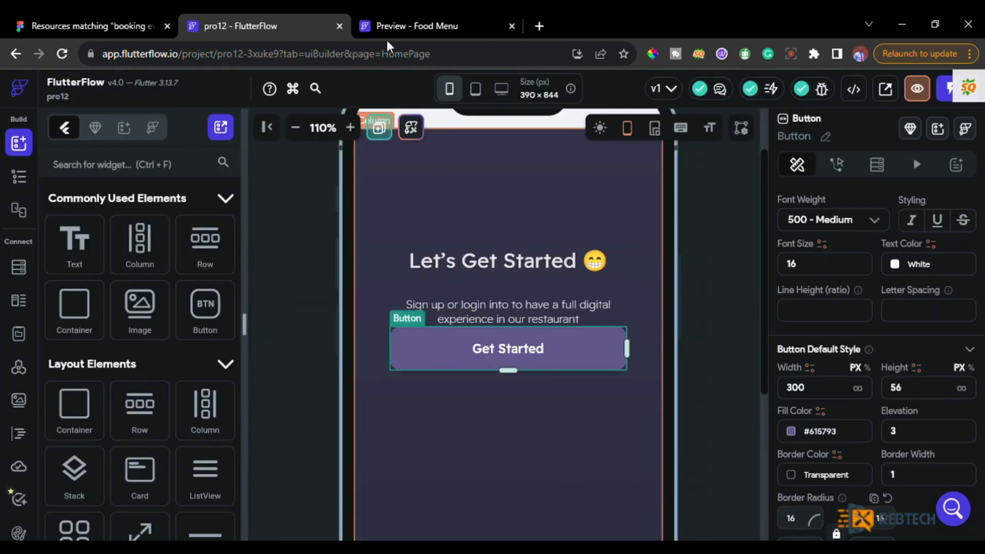
Compare the button spacing with the Food Menu preview and set the Get Started button's top padding to 30 in pro12
left_click(402, 26)
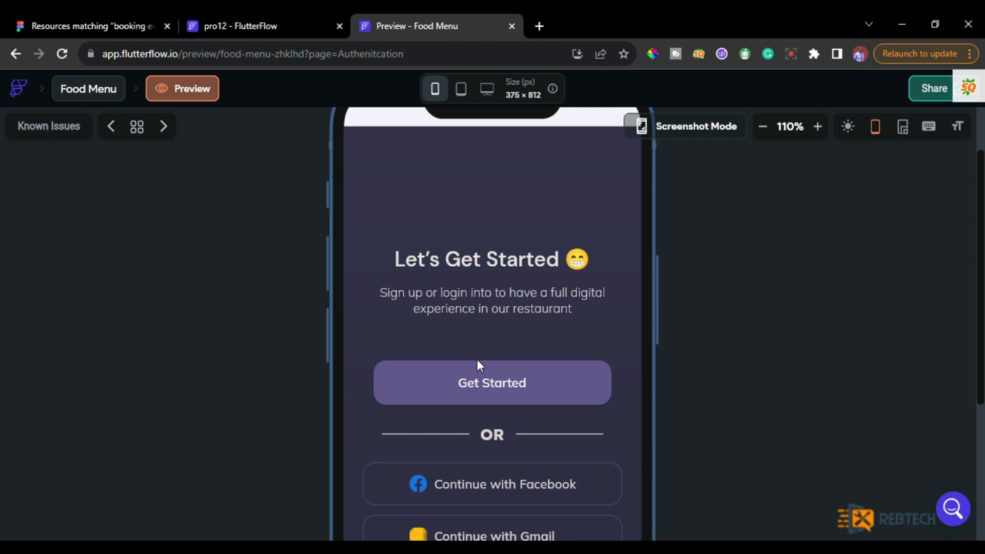
left_click(284, 27)
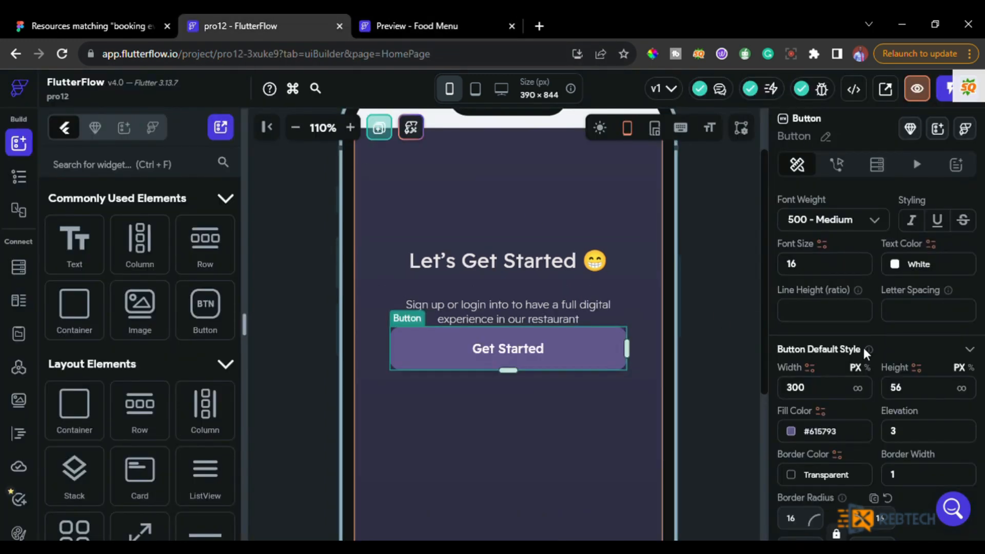
scroll(856, 311, "up", 5)
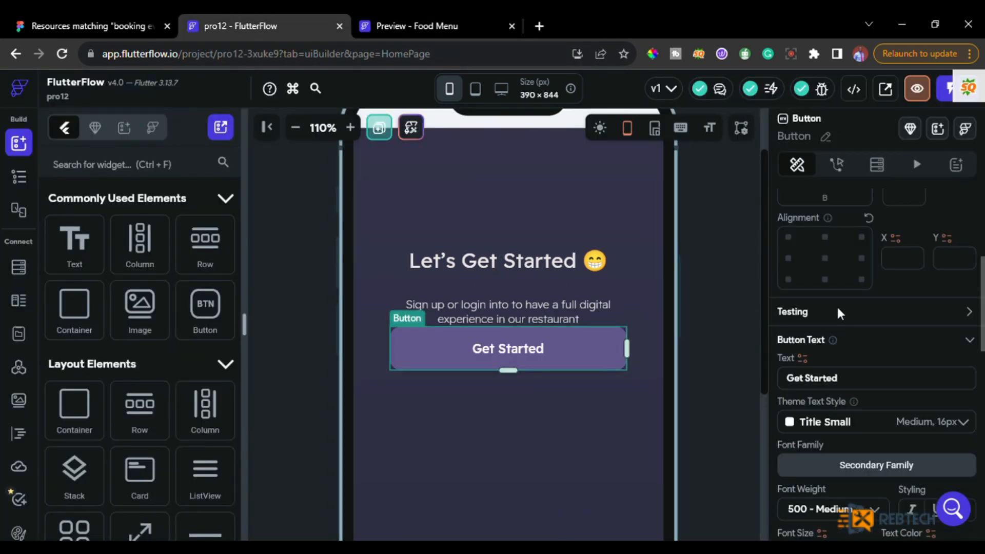
scroll(838, 309, "up", 2)
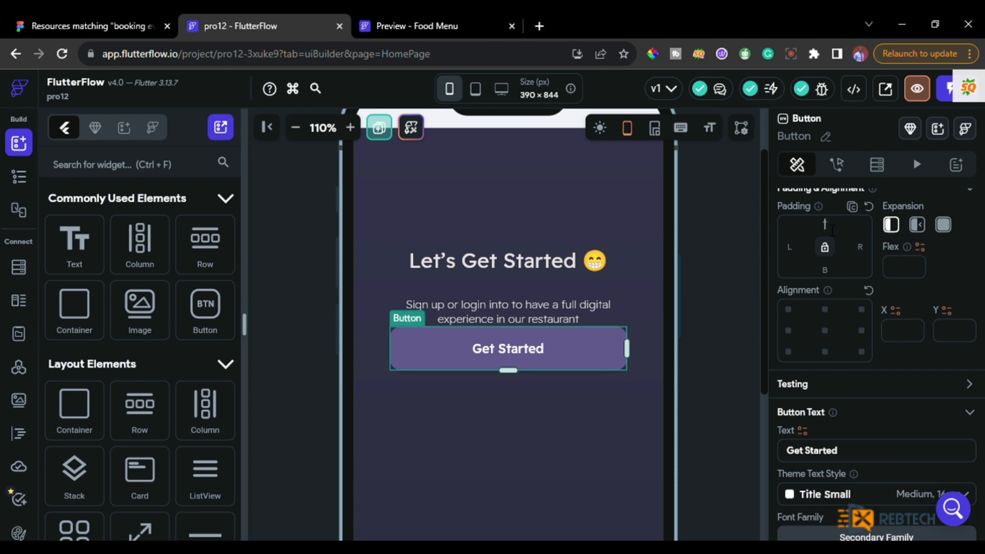
type("30")
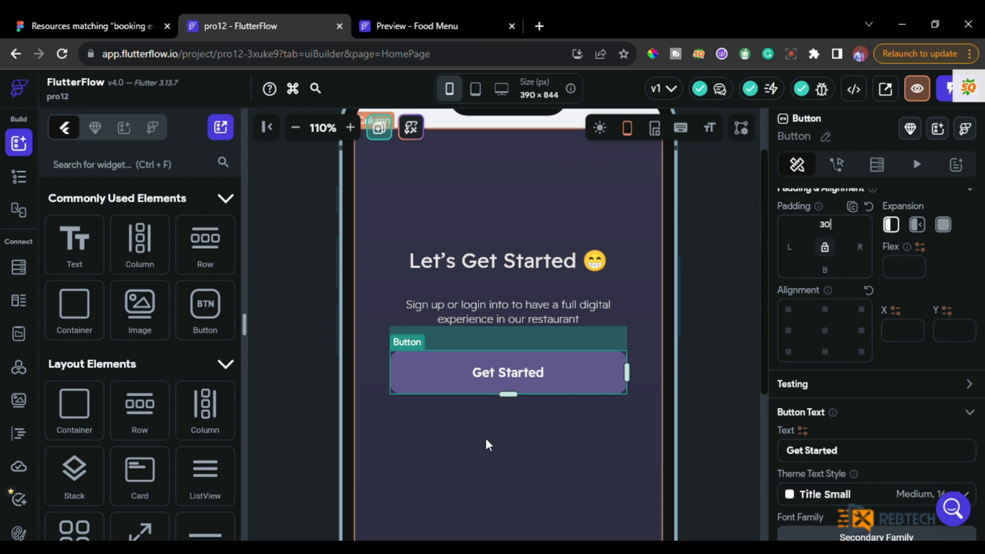
left_click(486, 439)
key("ctrl+Tab")
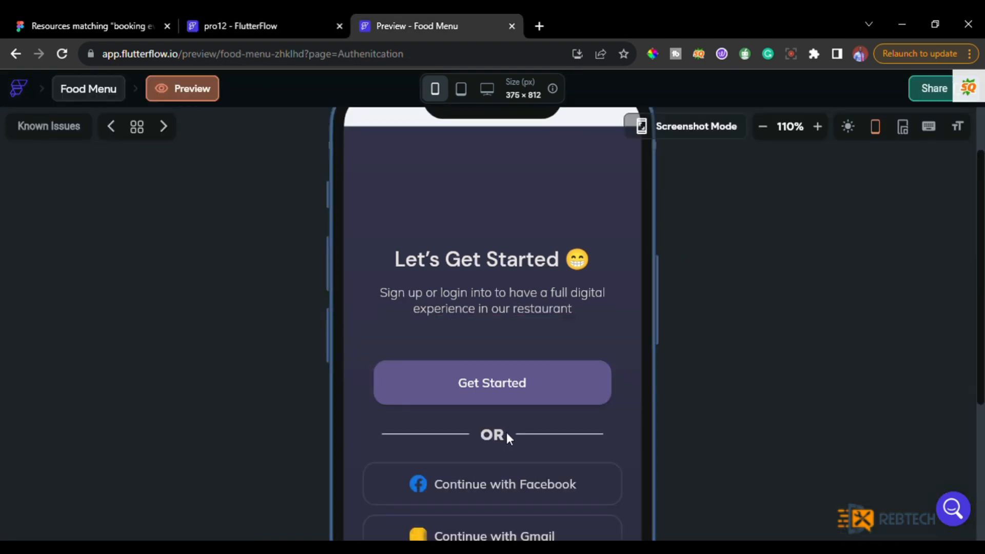
left_click(225, 24)
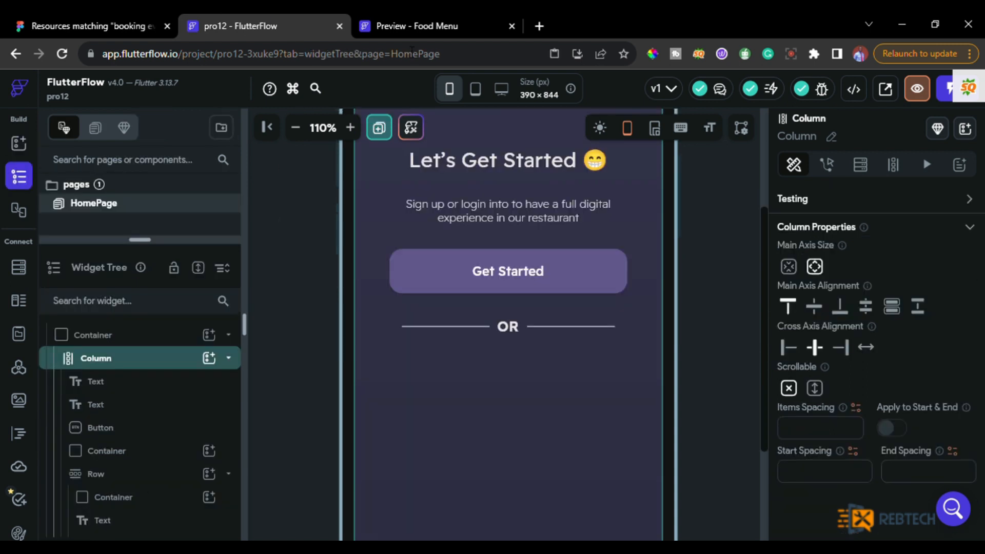
Check the social sign-in buttons in the Food Menu preview and add a Container below the OR divider in pro12
left_click(414, 25)
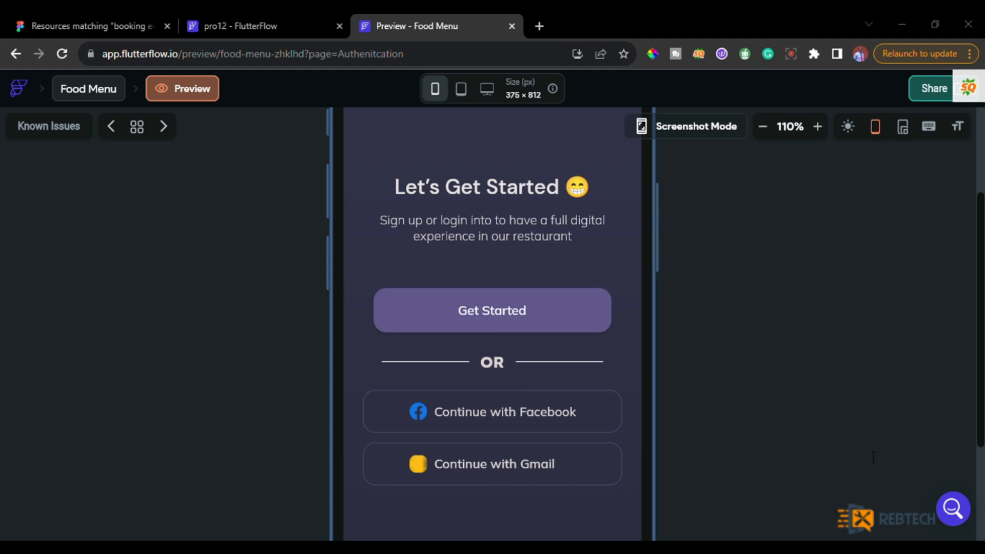
left_click(323, 25)
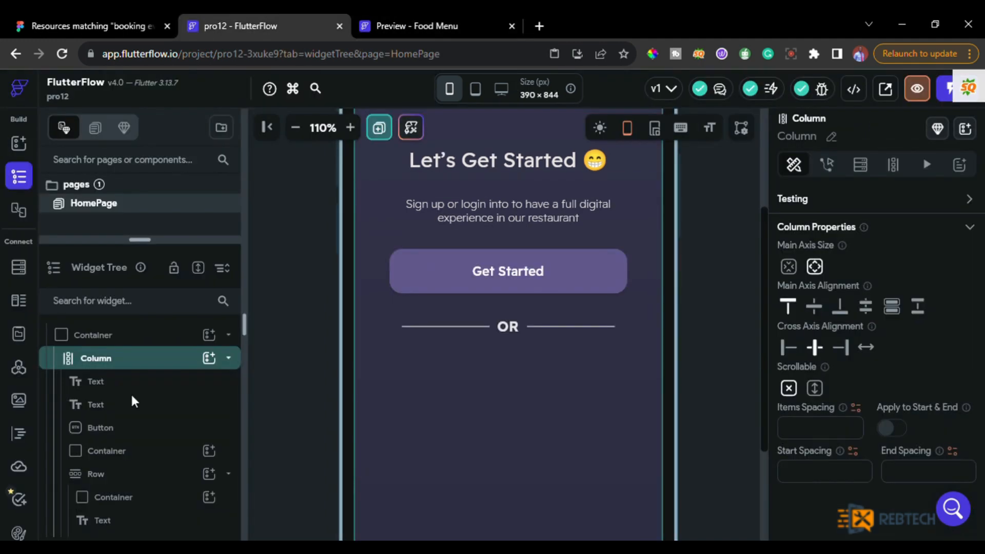
left_click(26, 149)
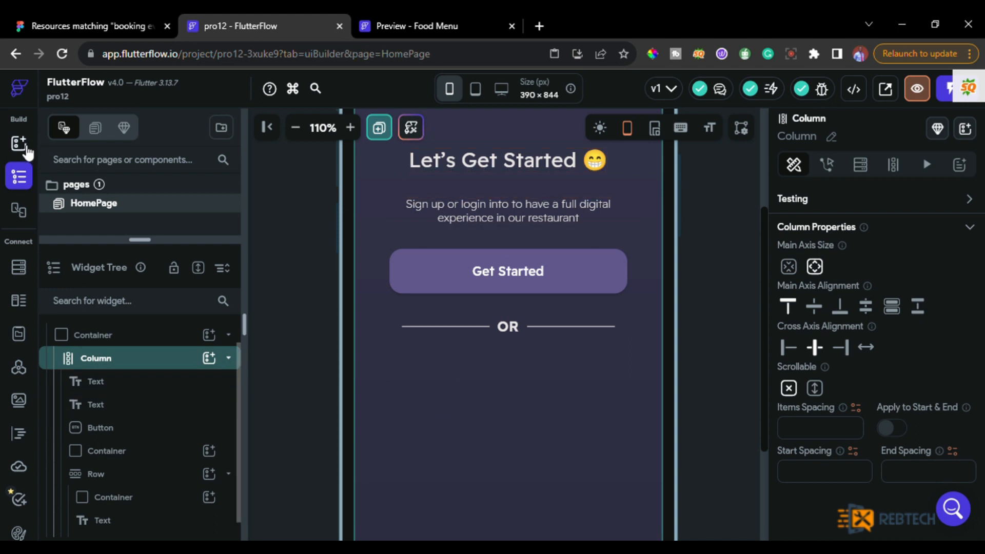
left_click_drag(77, 309, 445, 402)
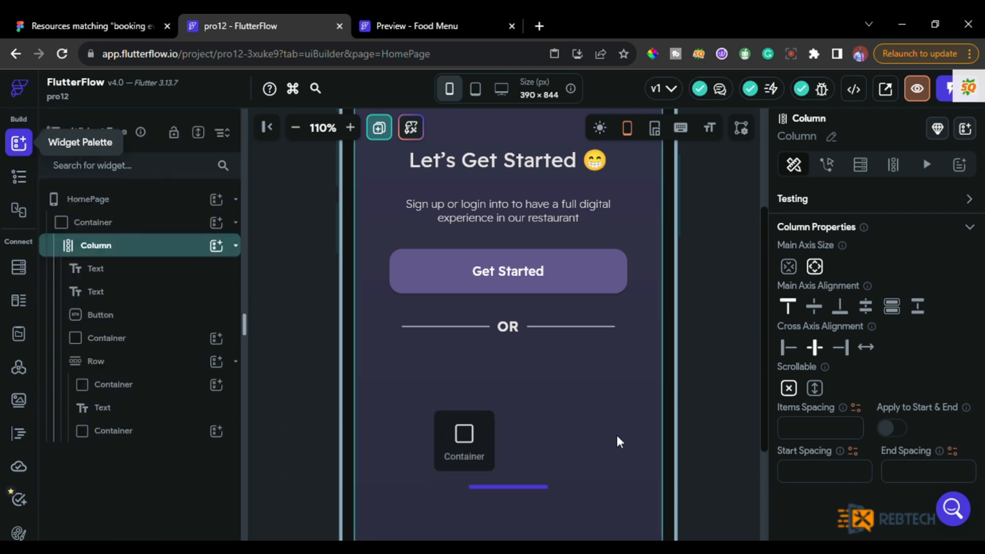
left_click_drag(584, 476, 565, 476)
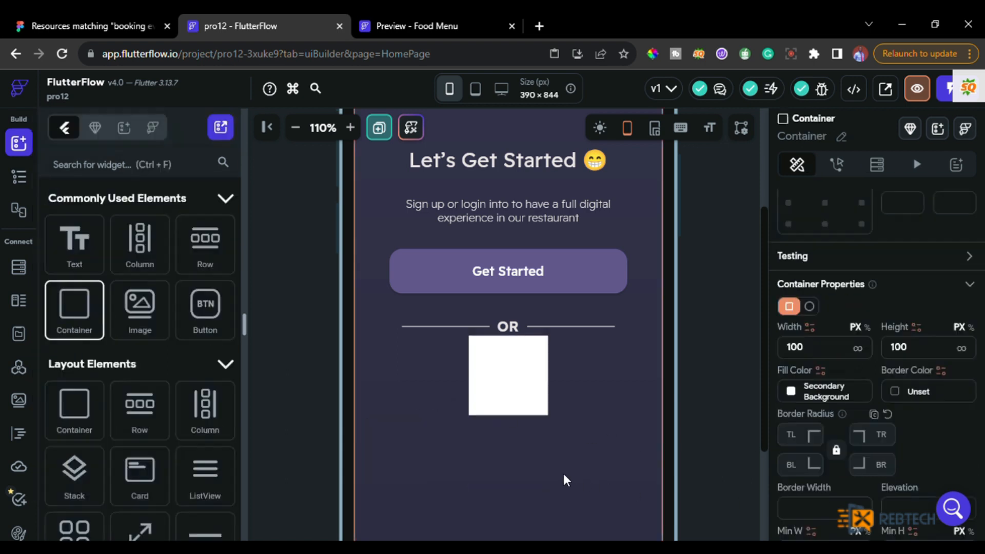
Set the width of the container below the OR divider to 327 px
left_click(511, 381)
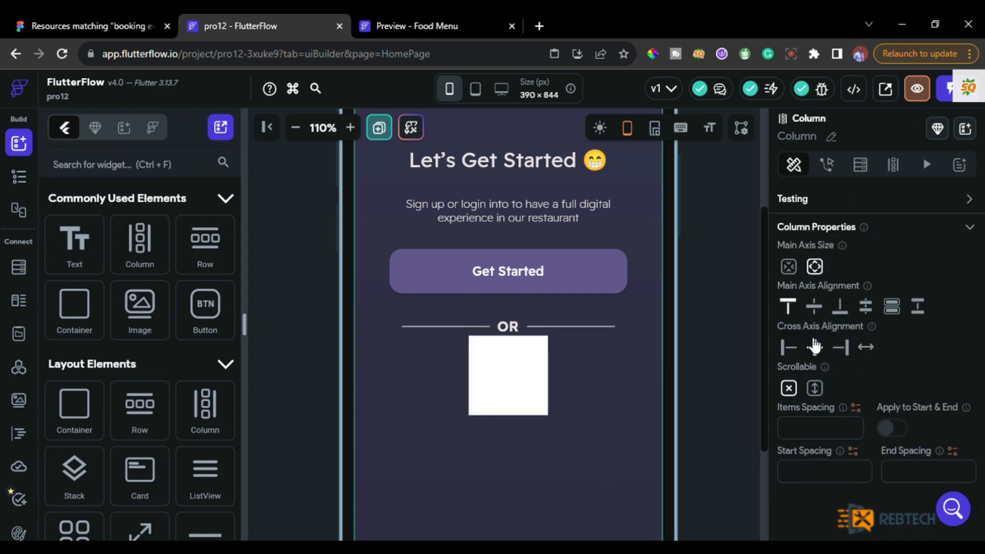
scroll(814, 345, "up", 3)
scroll(814, 343, "down", 3)
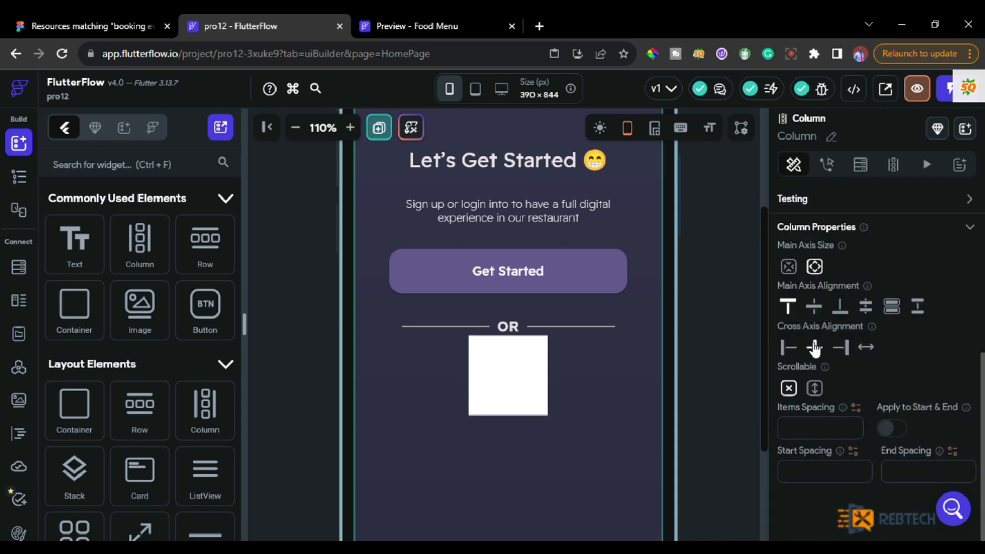
scroll(814, 349, "up", 5)
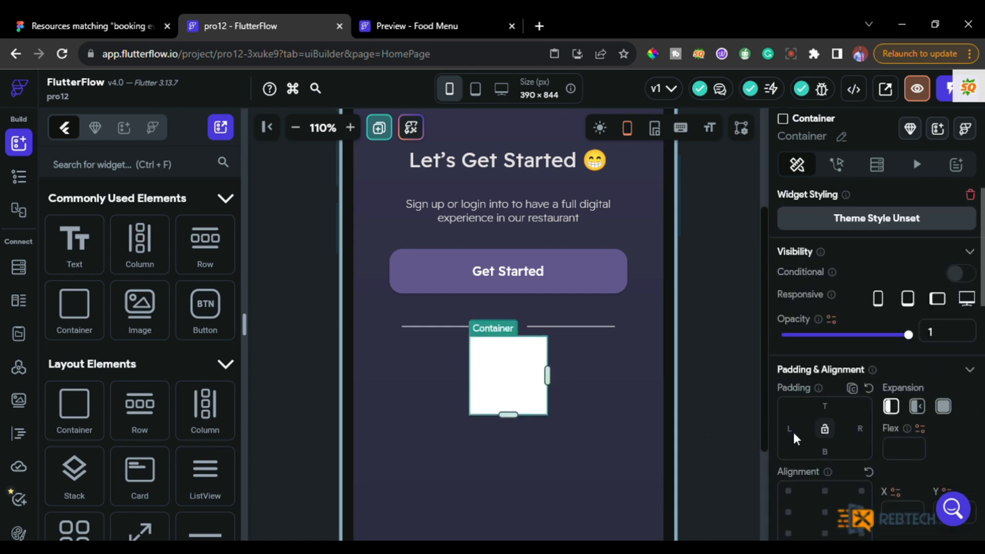
scroll(793, 430, "down", 4)
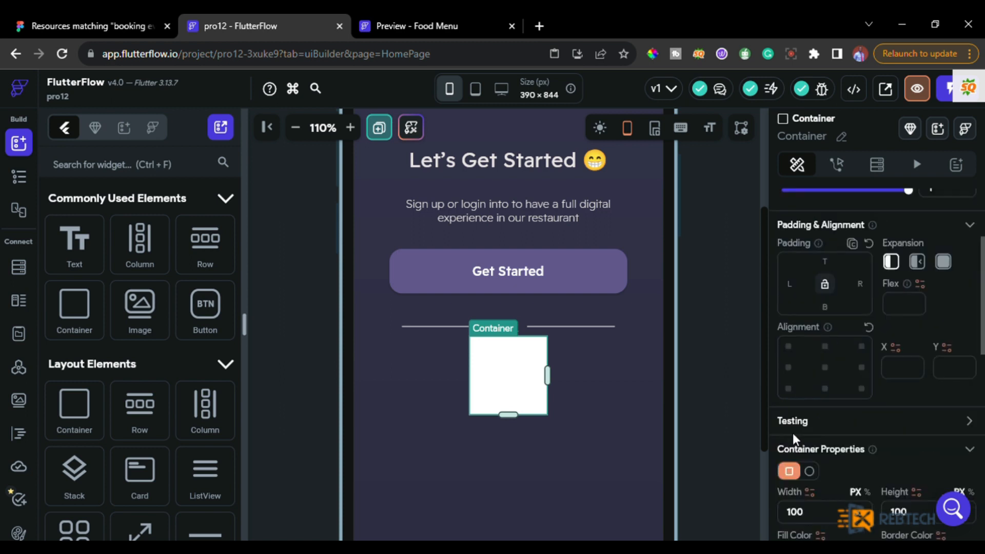
double_click(797, 439)
type("3")
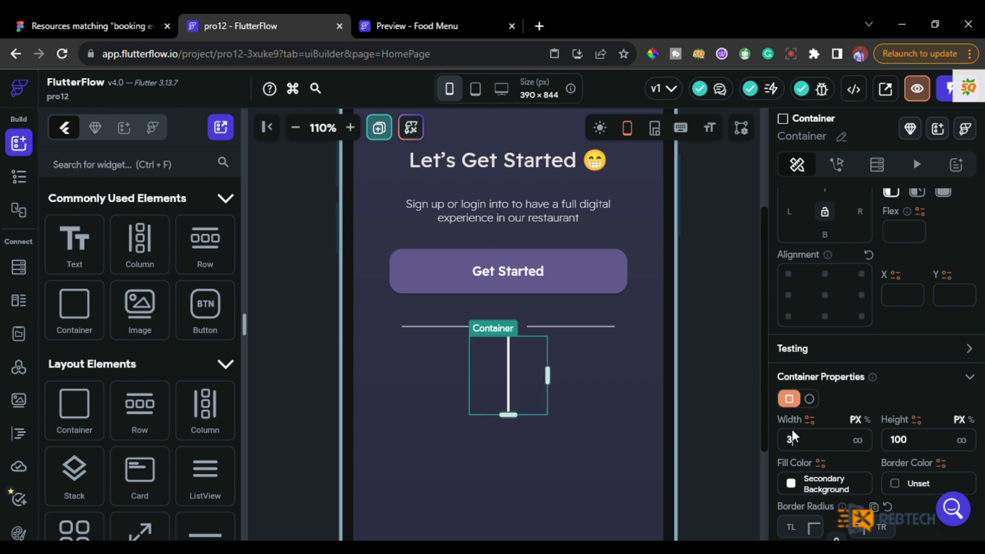
type("27")
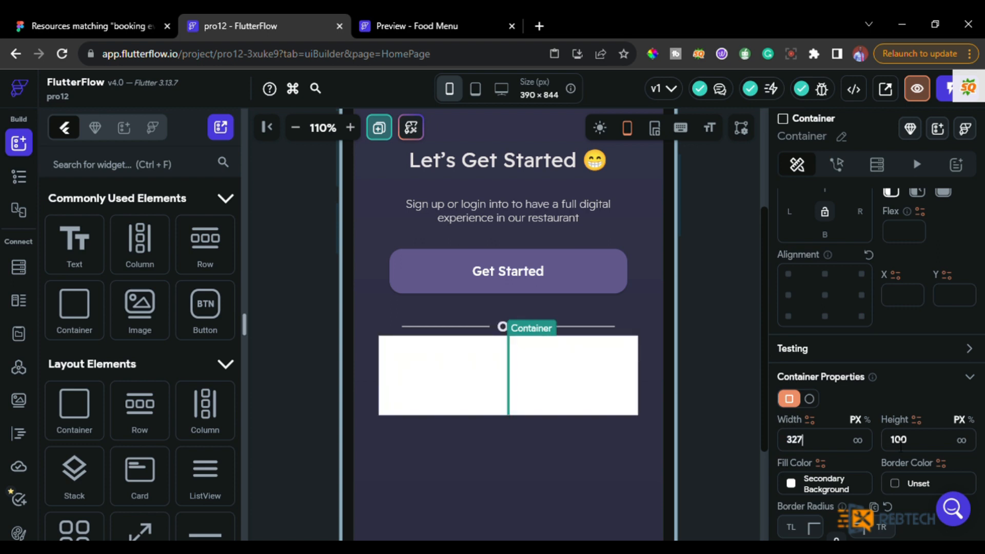
Set the height of the container below the OR divider to 56 px
double_click(899, 440)
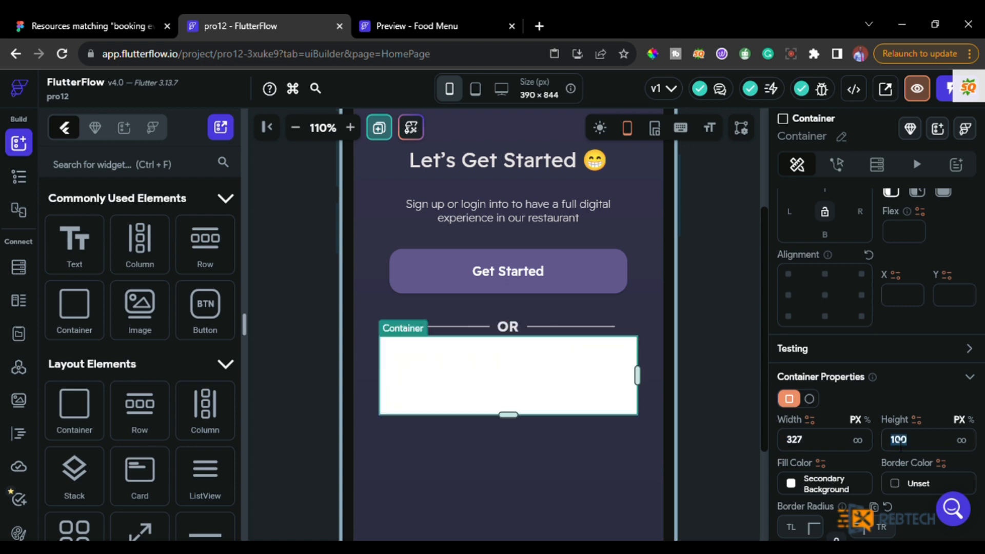
type("54")
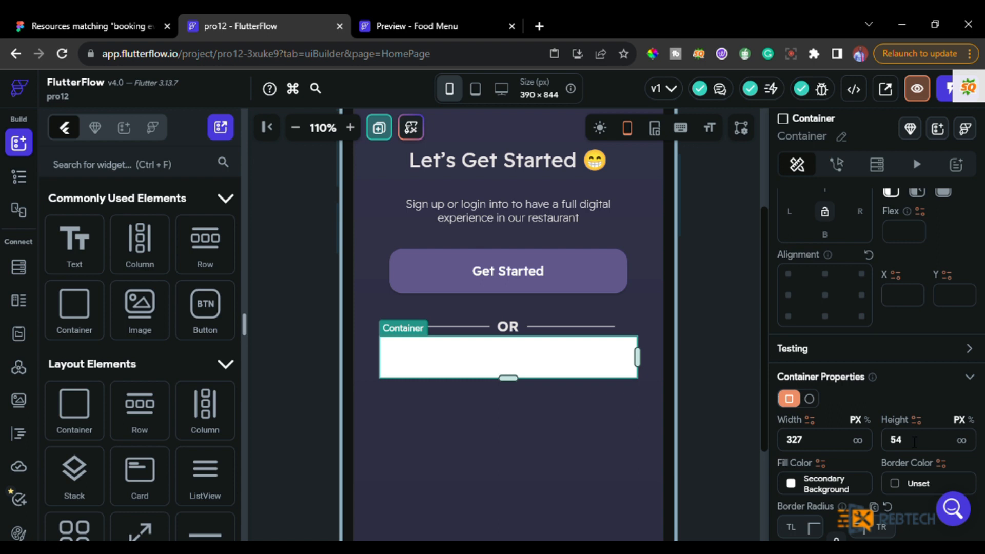
key("BackSpace")
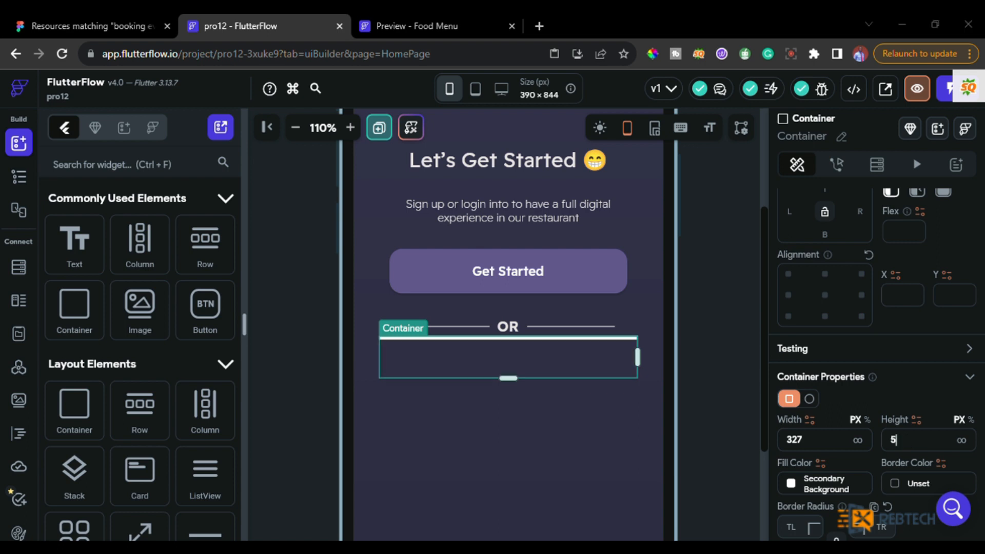
type("6")
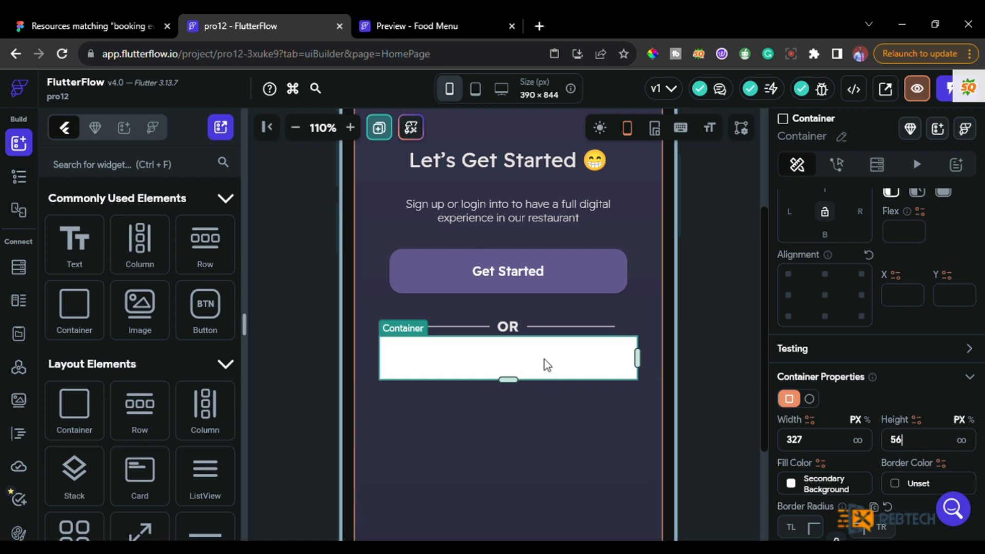
left_click(593, 398)
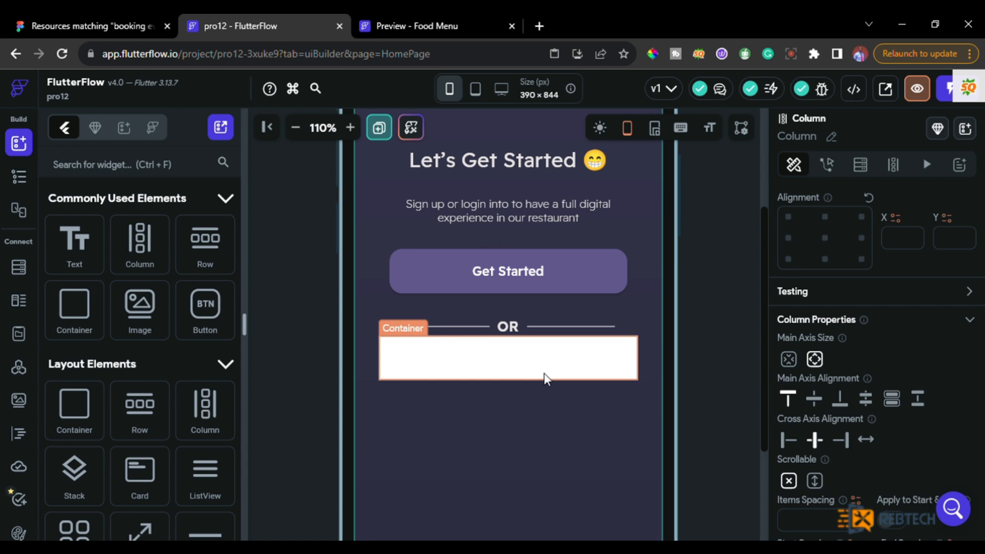
Set the border radius of the container below the OR divider to 16 and clear its fill color
left_click(506, 380)
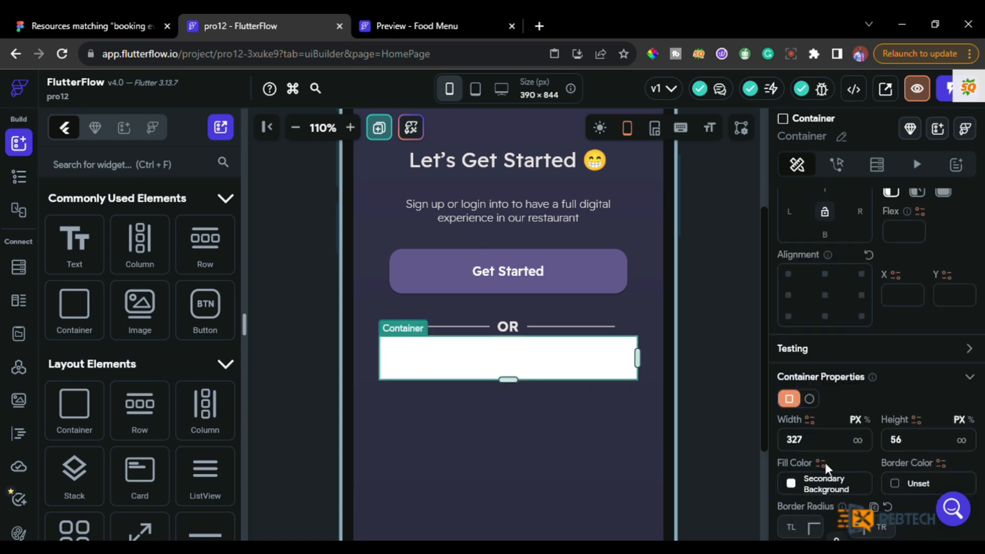
scroll(825, 463, "down", 2)
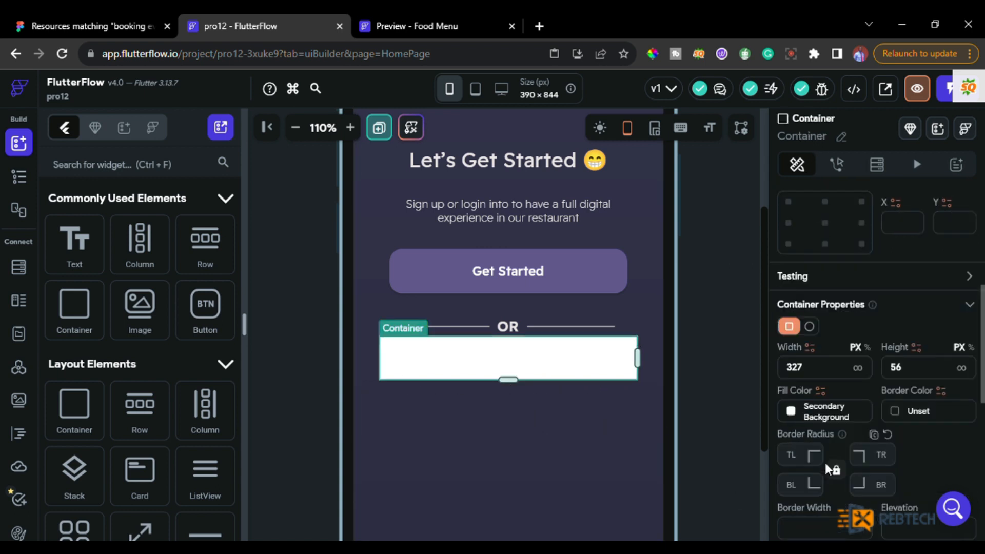
left_click(797, 461)
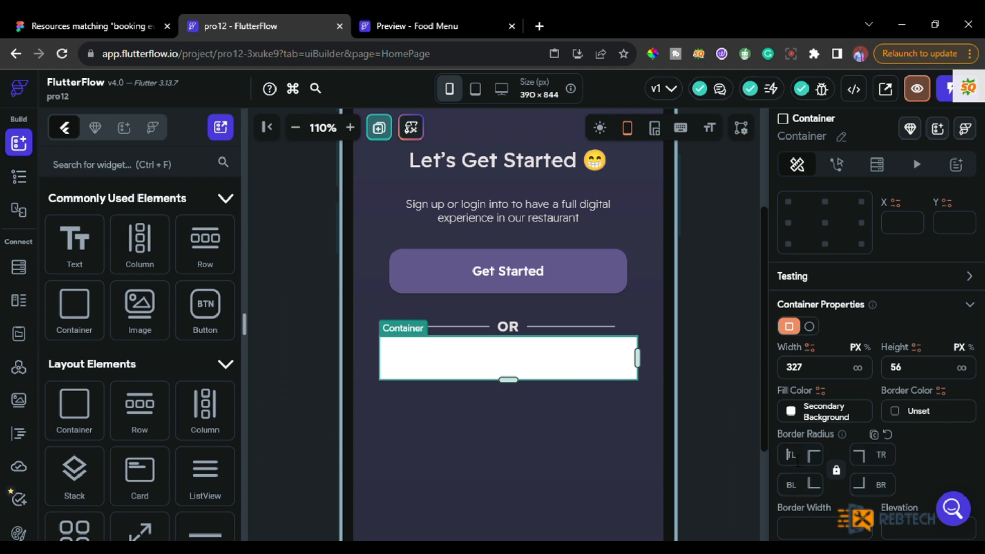
type("16")
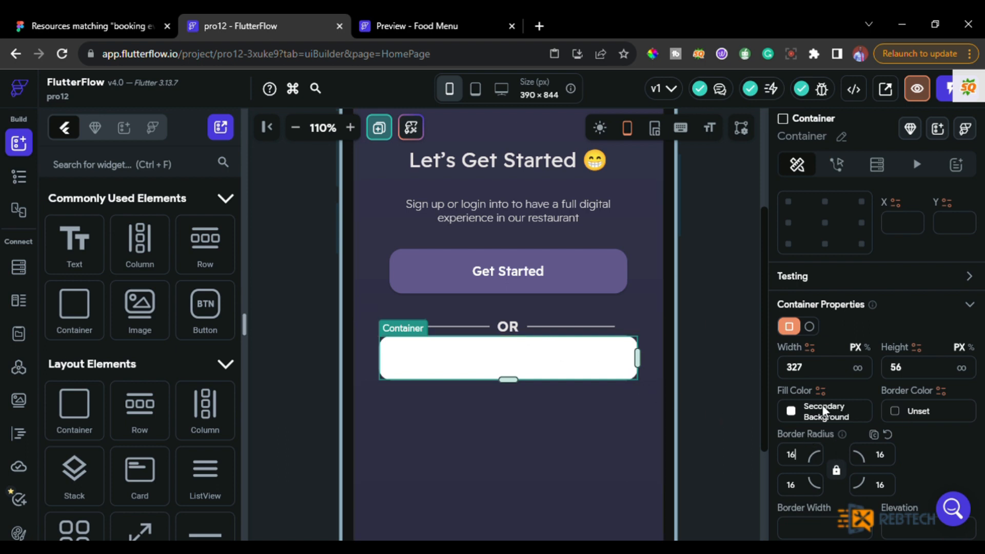
left_click(799, 418)
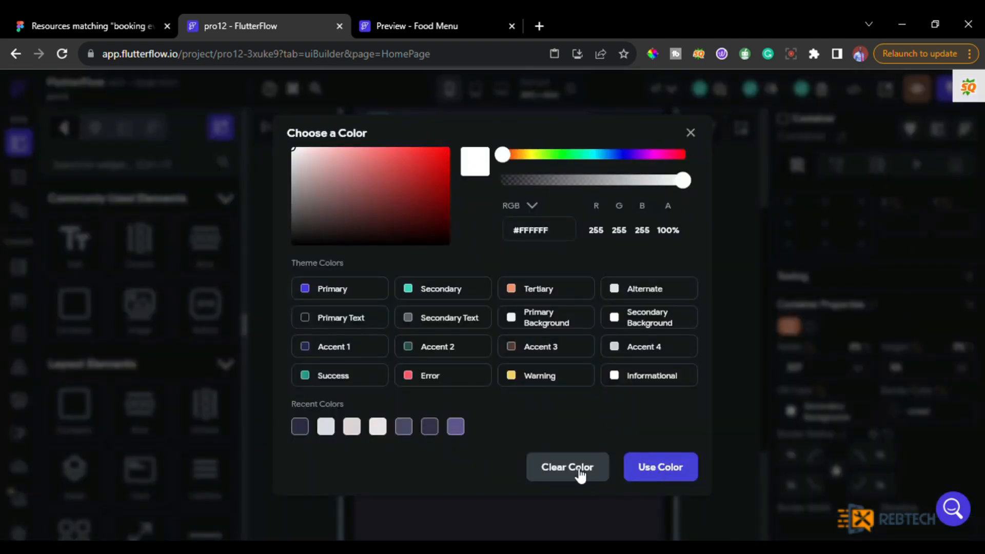
left_click(579, 471)
Set the border color of the container below the OR divider to #4A4A6A
left_click(898, 414)
left_click(919, 412)
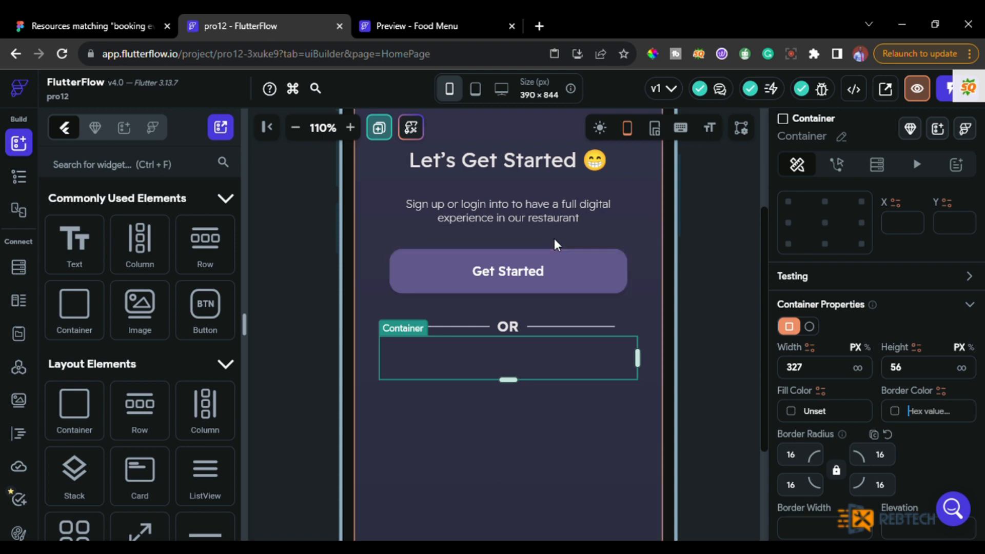
left_click(893, 411)
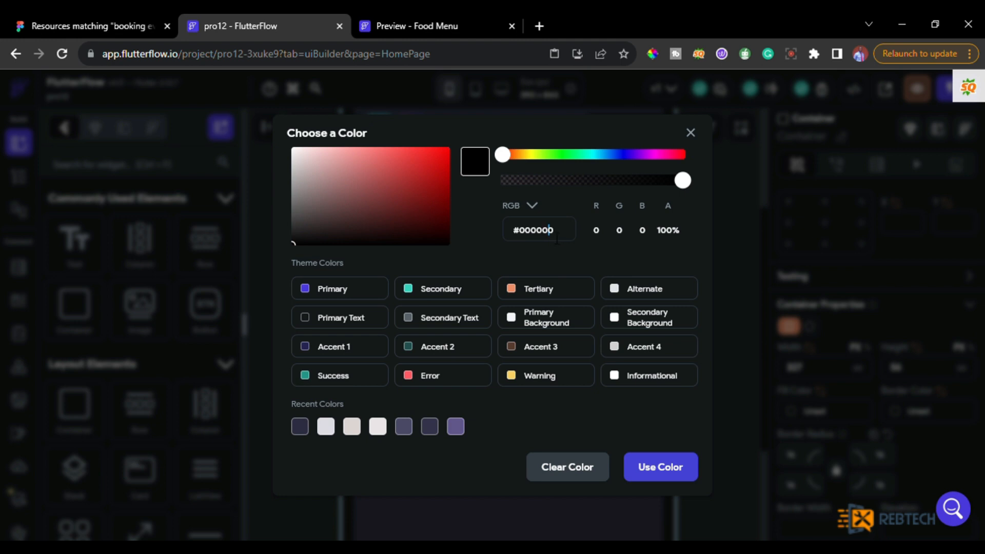
key("ctrl+a")
type("#4A4A6A")
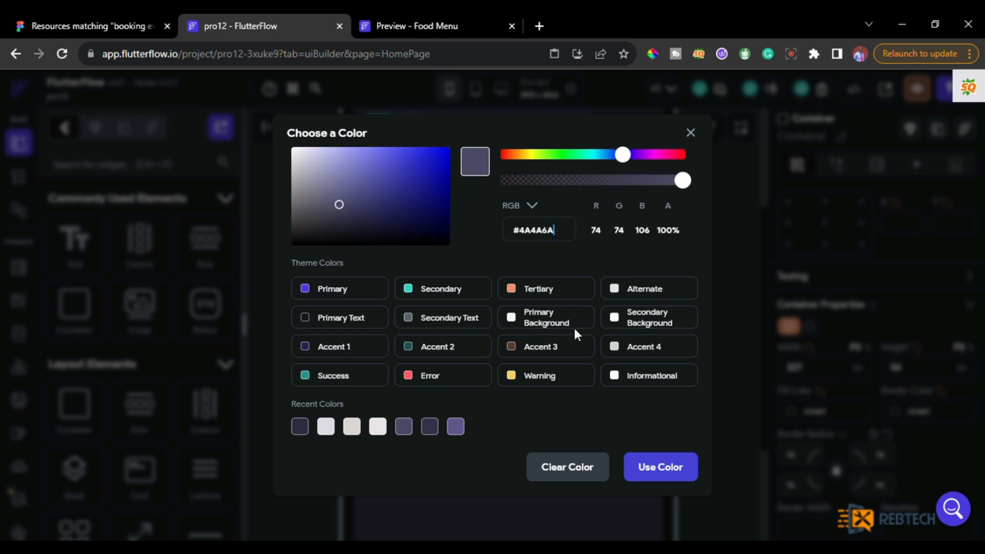
left_click(666, 473)
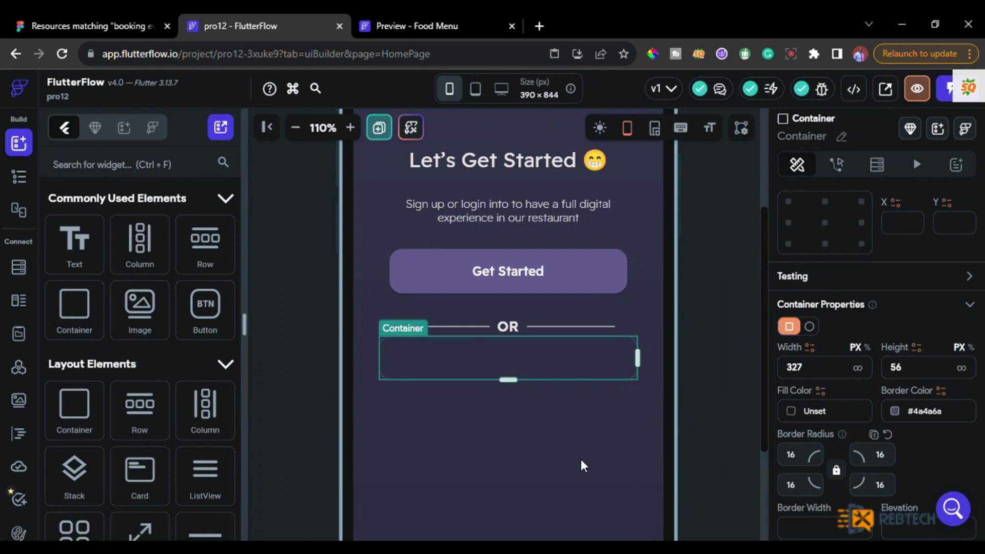
Give the container below the OR divider a top padding of 30
scroll(803, 335, "up", 5)
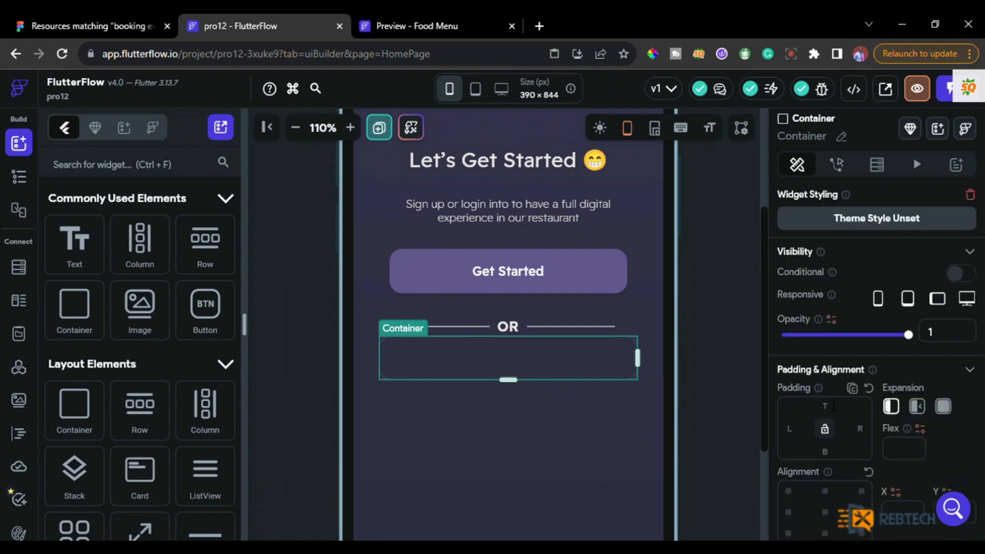
type("30")
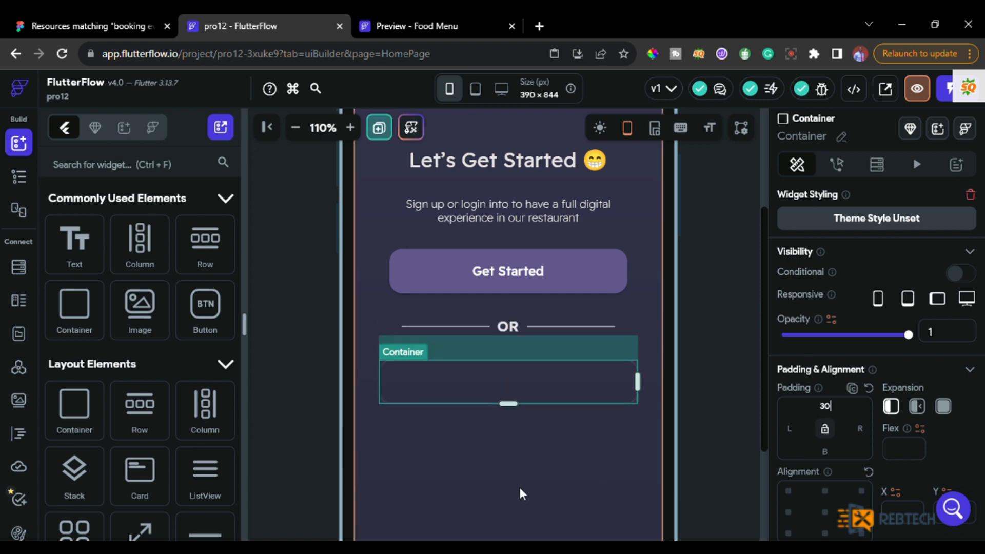
left_click(518, 489)
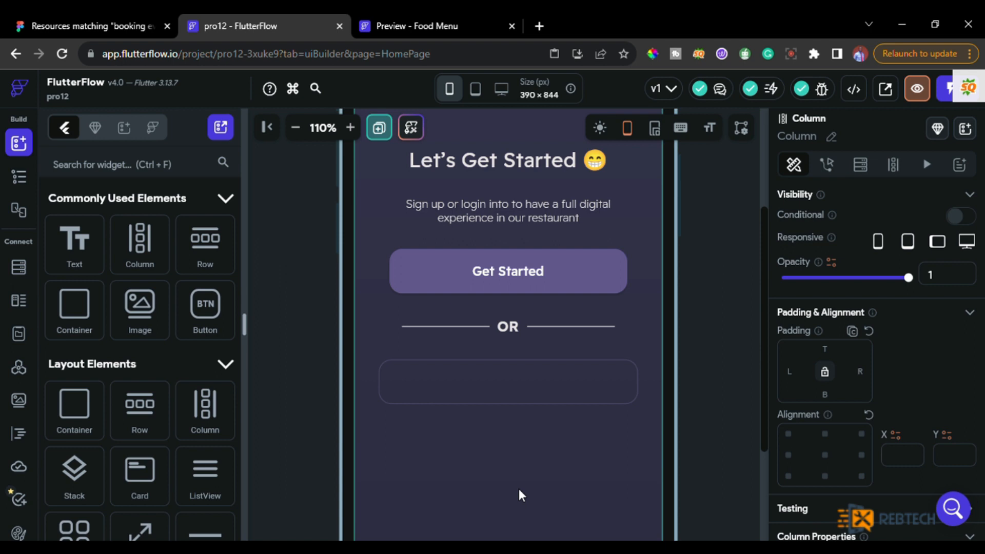
left_click(471, 398)
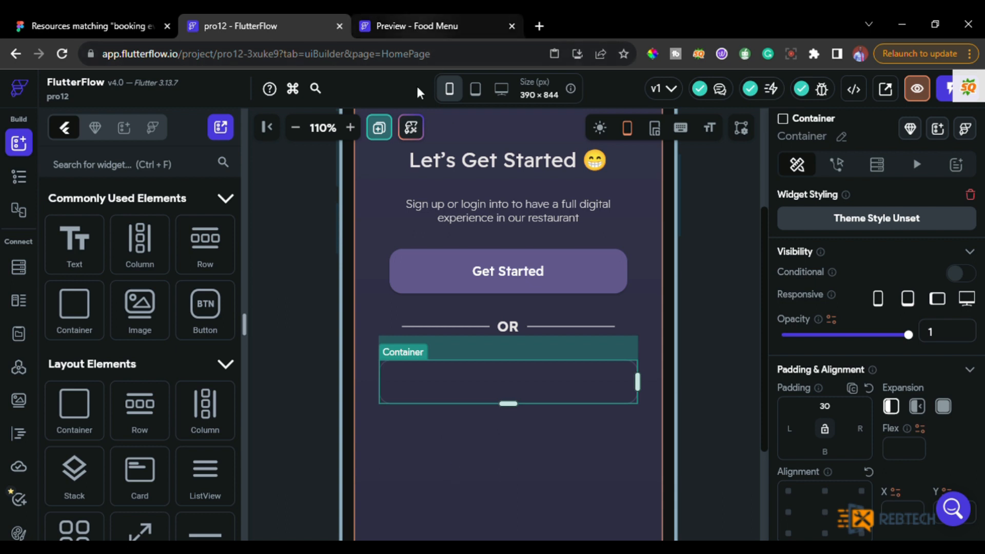
Check the Facebook button in the Food Menu preview, then add a Row holding an Image inside the pro12 container below the OR divider
left_click(395, 26)
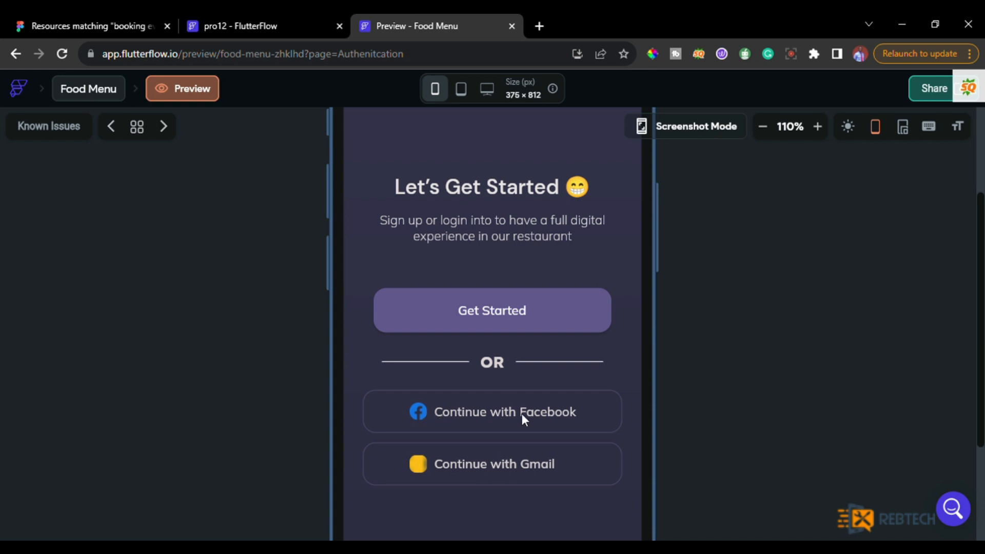
left_click(257, 25)
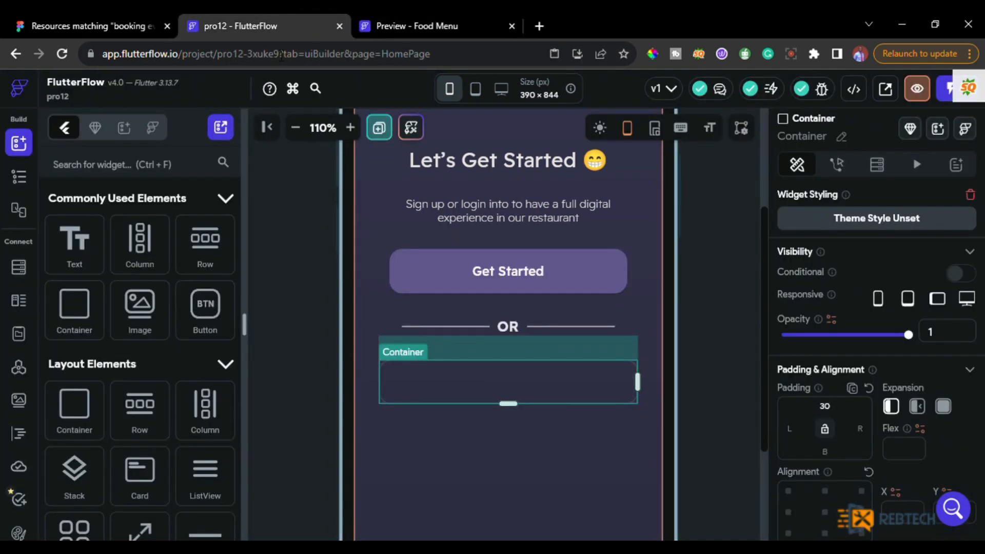
left_click_drag(211, 252, 414, 386)
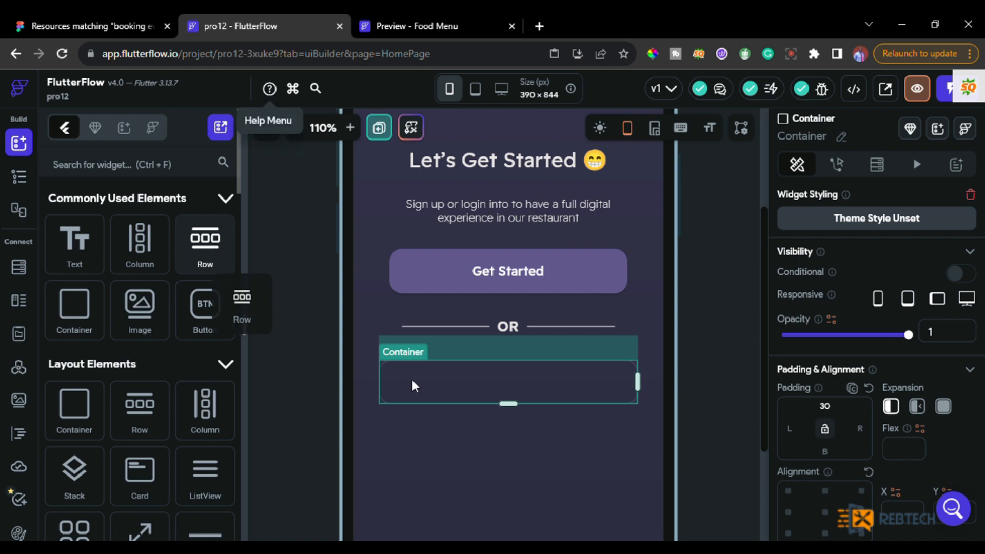
left_click_drag(412, 380, 413, 381)
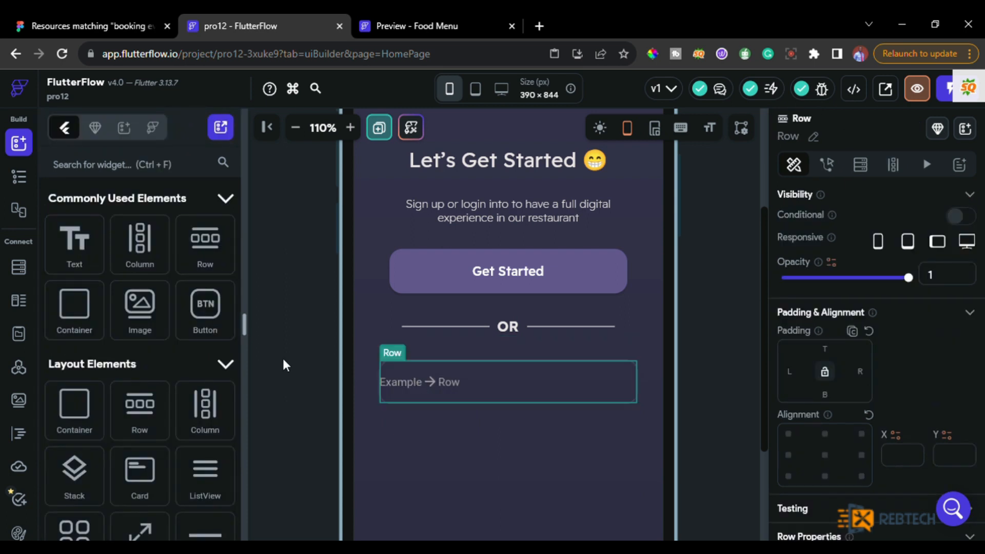
left_click_drag(139, 305, 427, 381)
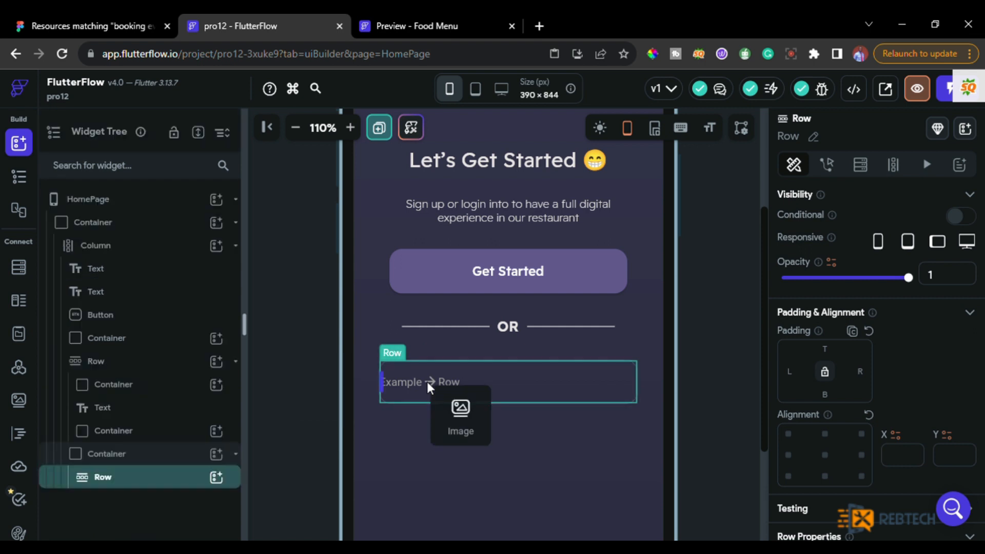
left_click_drag(427, 382, 426, 379)
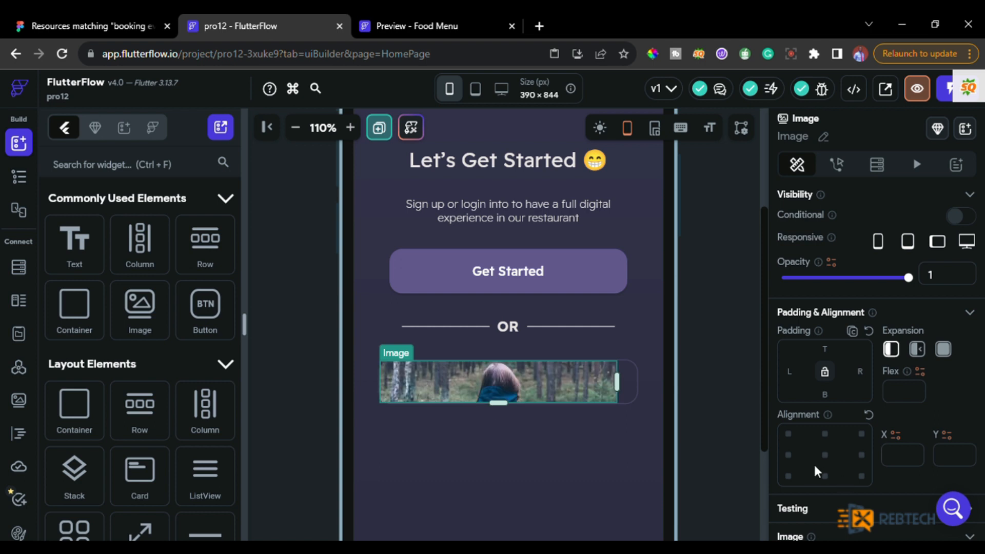
Set the width and height of the image in the container's row to 22 px each
scroll(820, 472, "down", 4)
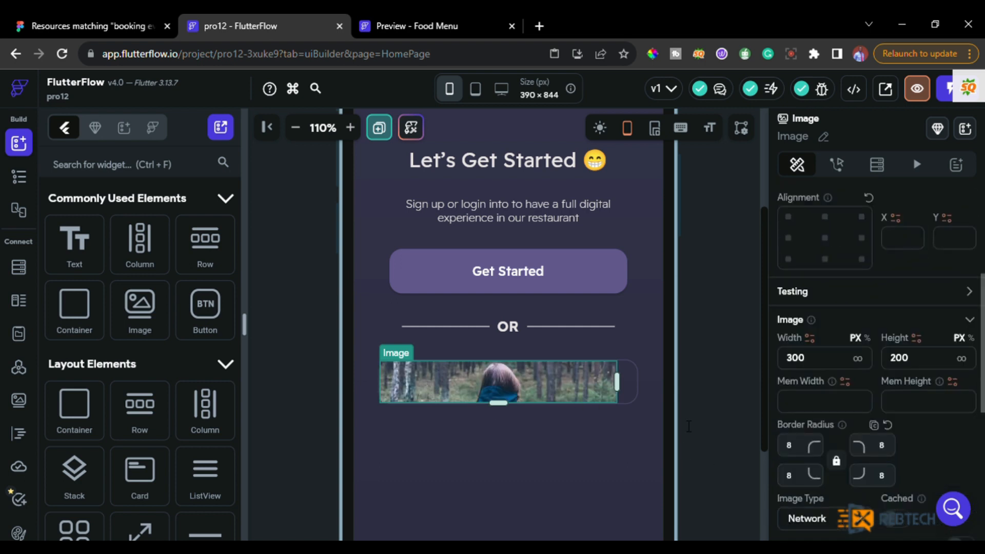
double_click(802, 361)
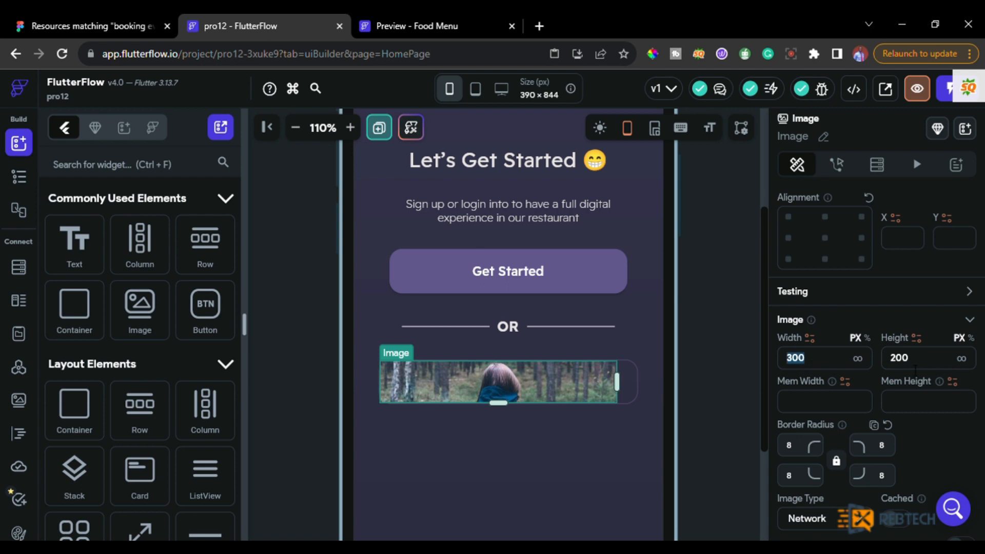
type("2")
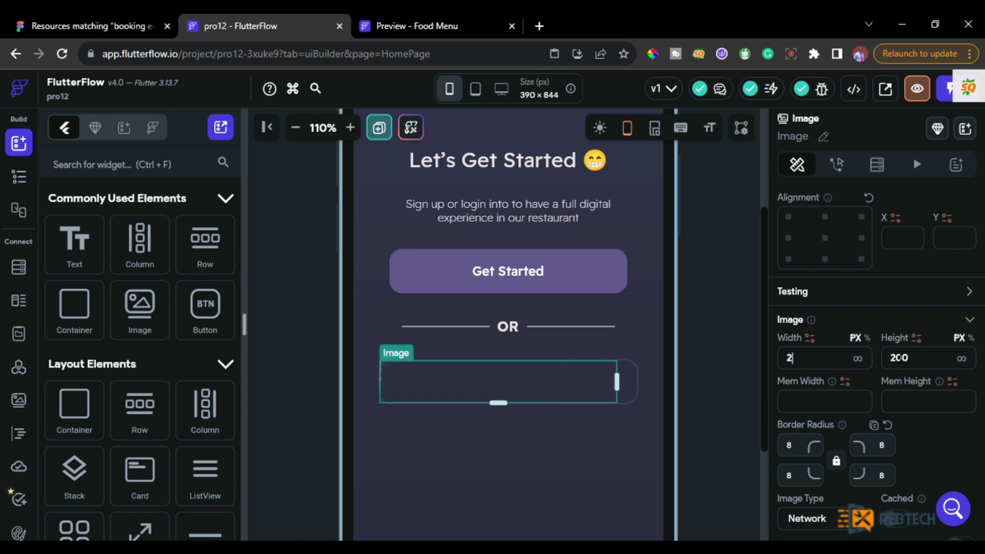
type("2")
double_click(899, 358)
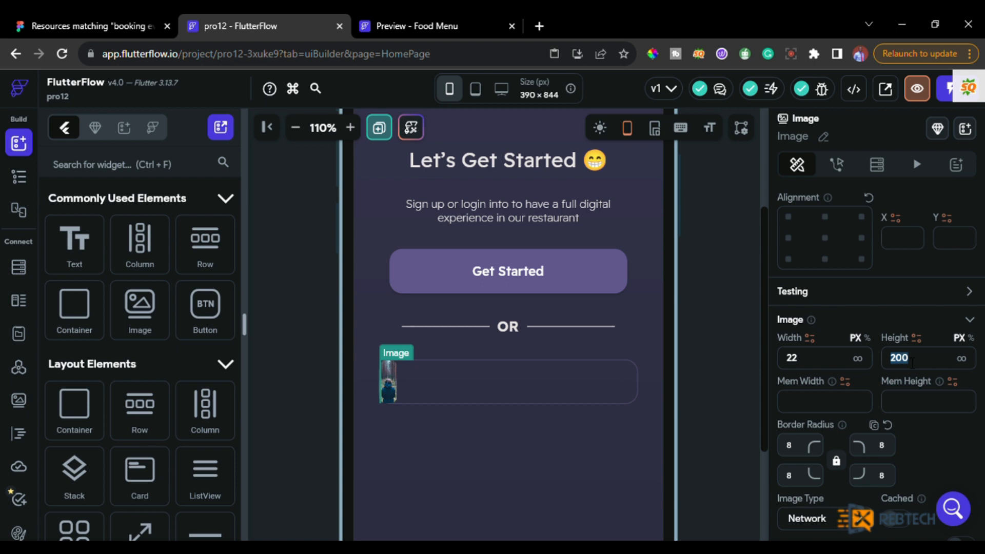
type("22")
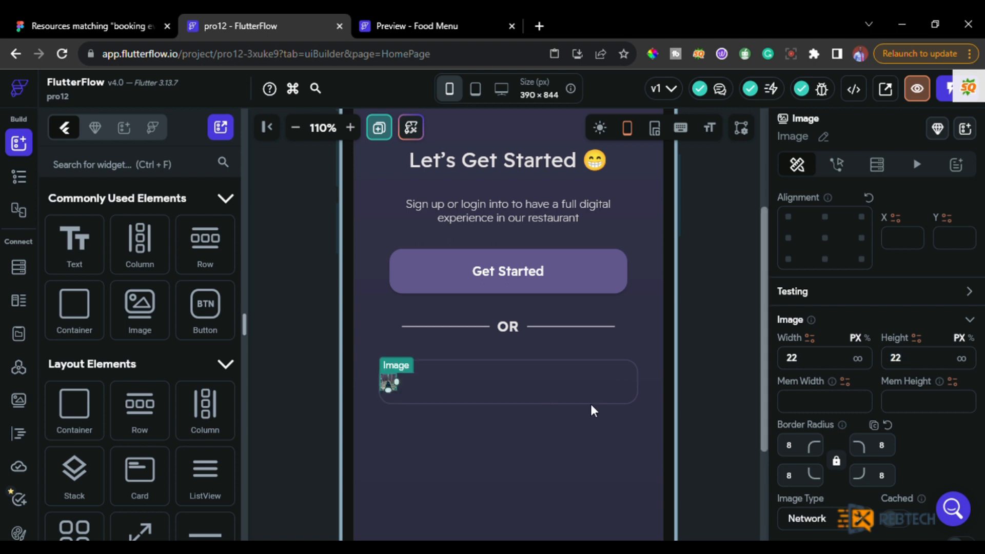
Give the image in the container's row a left padding of 20
scroll(785, 336, "up", 5)
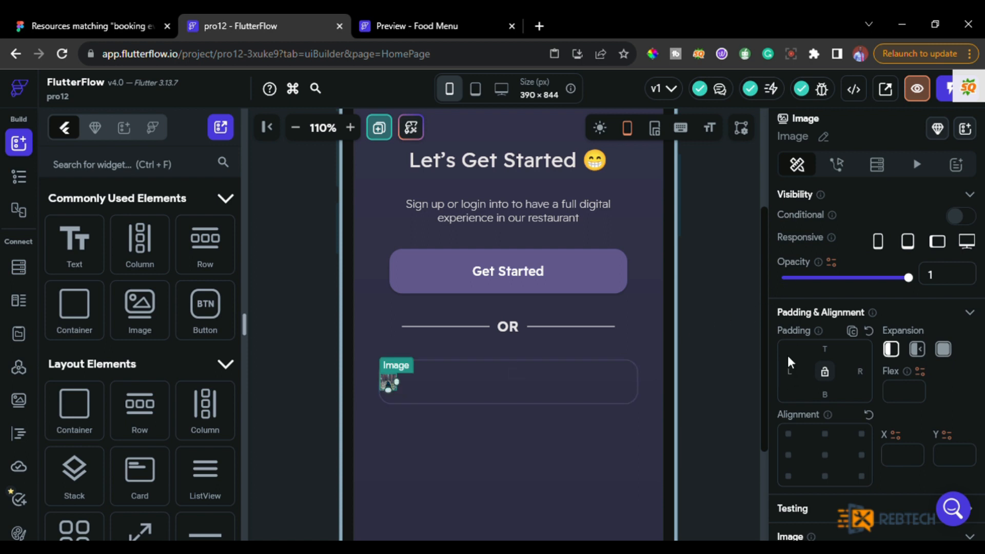
left_click(790, 370)
type("20")
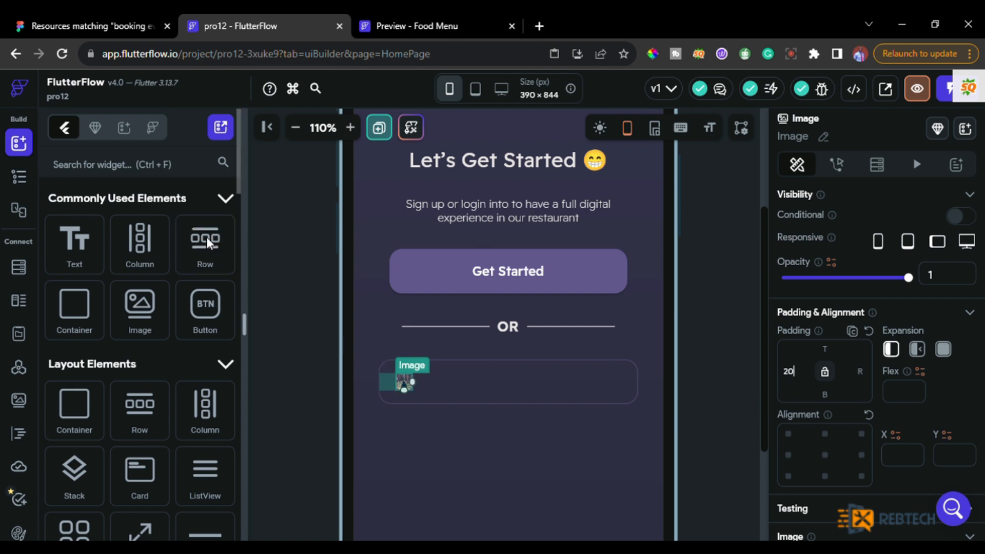
Change the image type to Asset and use facebook.png as the image
scroll(879, 421, "down", 3)
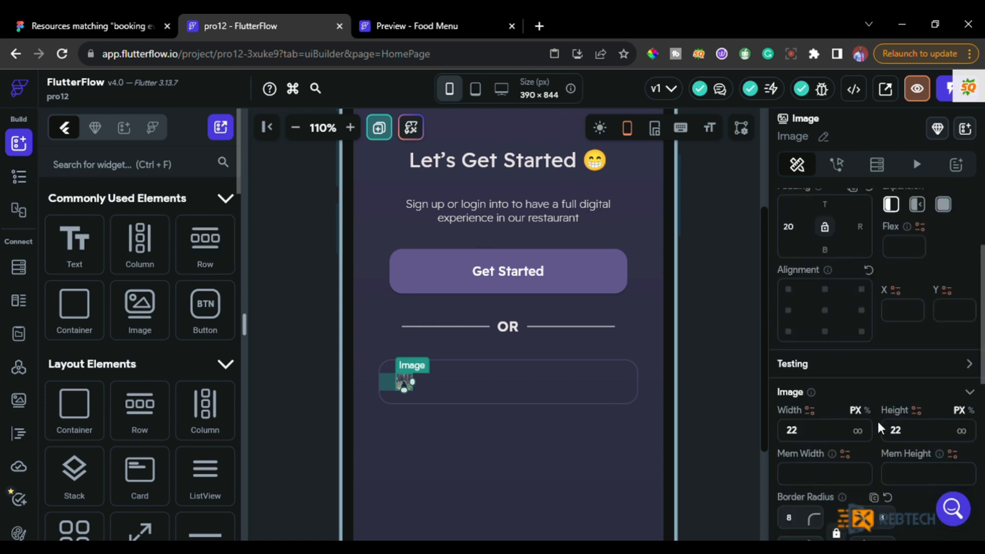
scroll(876, 423, "down", 4)
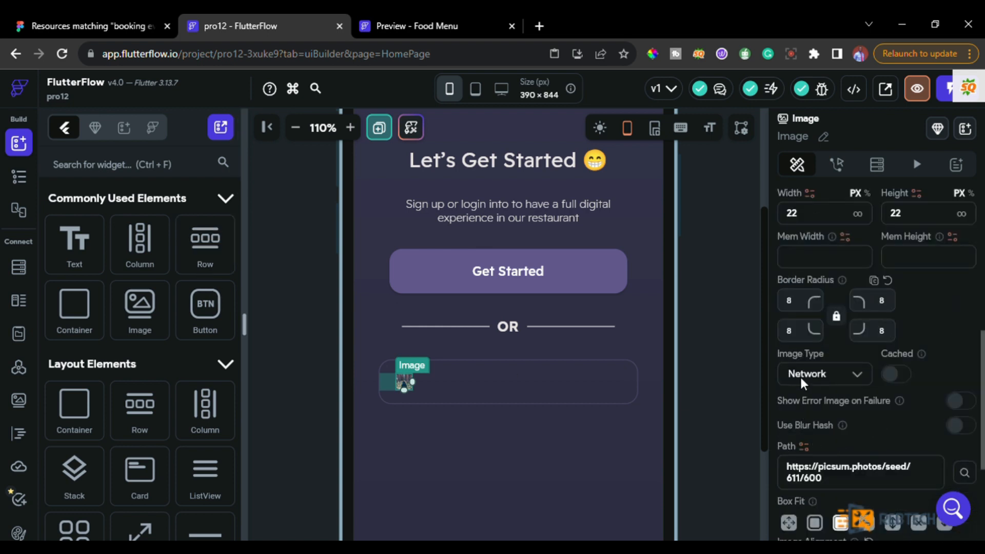
left_click(834, 382)
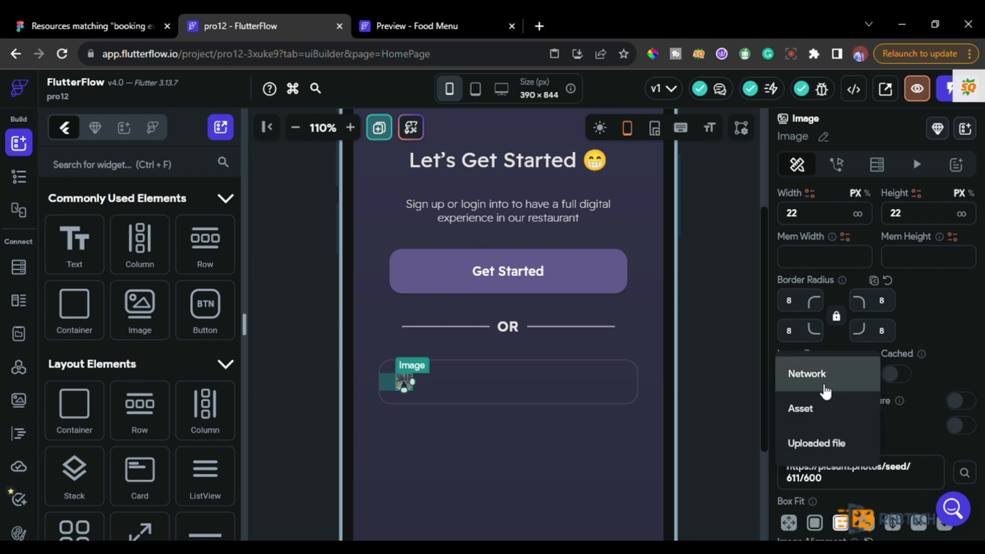
left_click(823, 415)
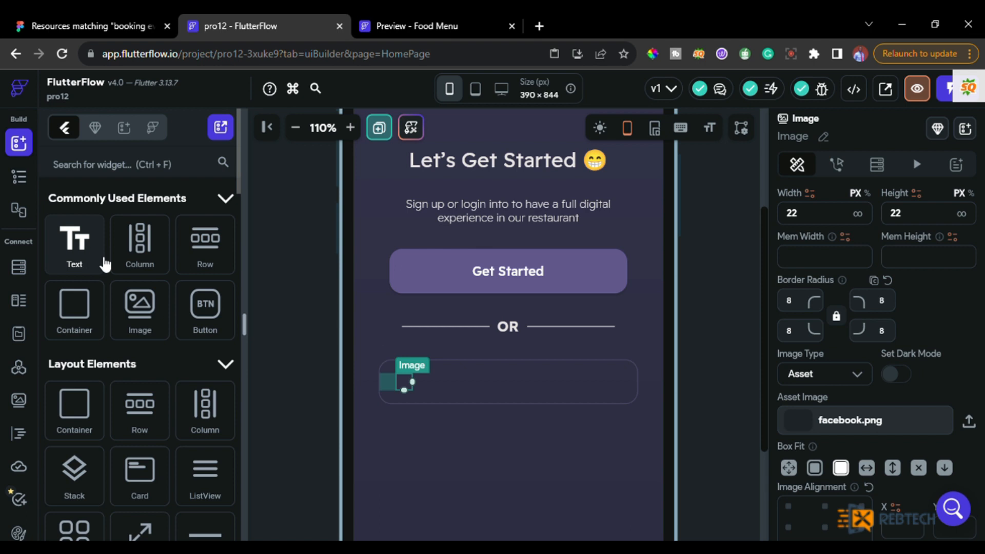
Add a Text widget after the Facebook icon in the row and check the button's wording in the Food Menu preview
left_click_drag(347, 357, 433, 389)
mouse_move(435, 388)
left_mouse_down()
mouse_move(446, 395)
mouse_move(401, 386)
left_mouse_up()
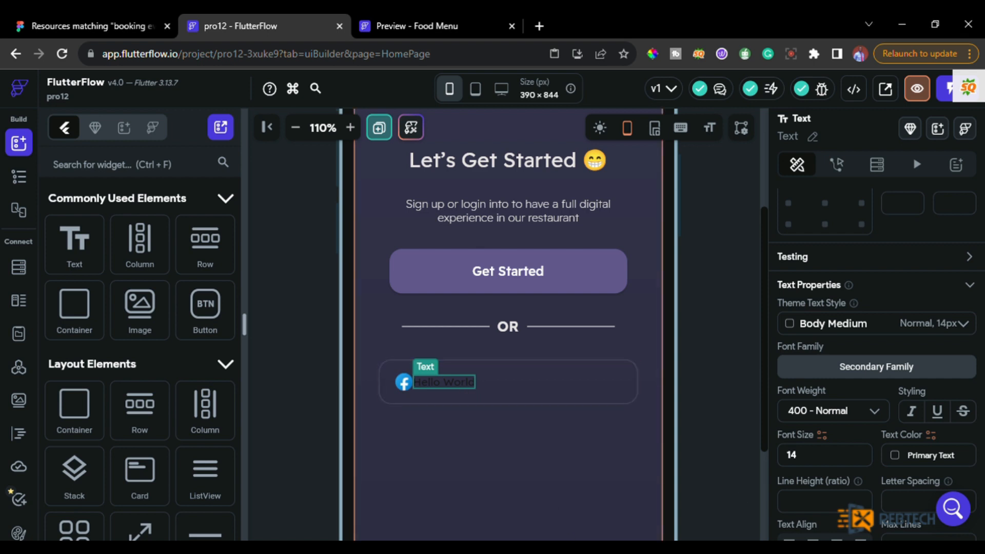
left_click(417, 23)
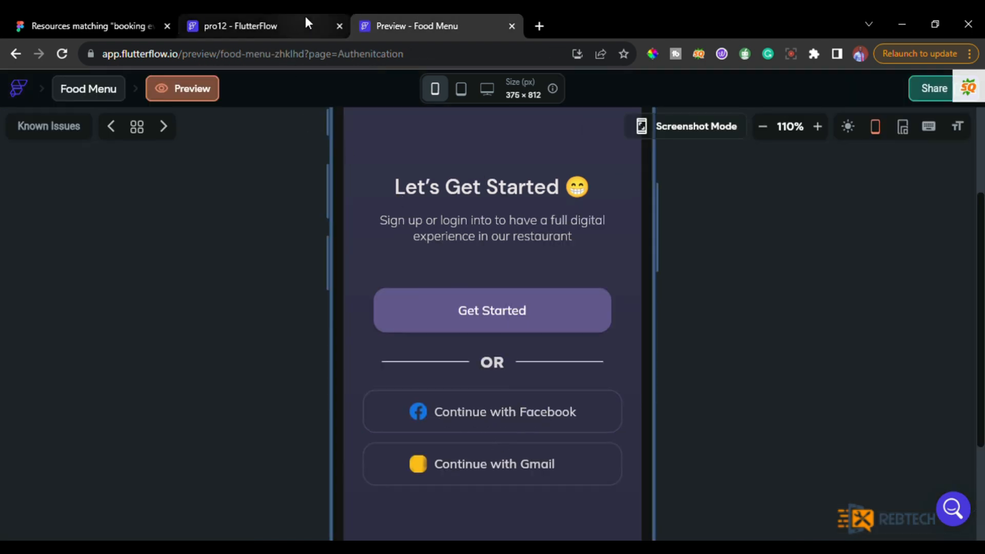
left_click(247, 21)
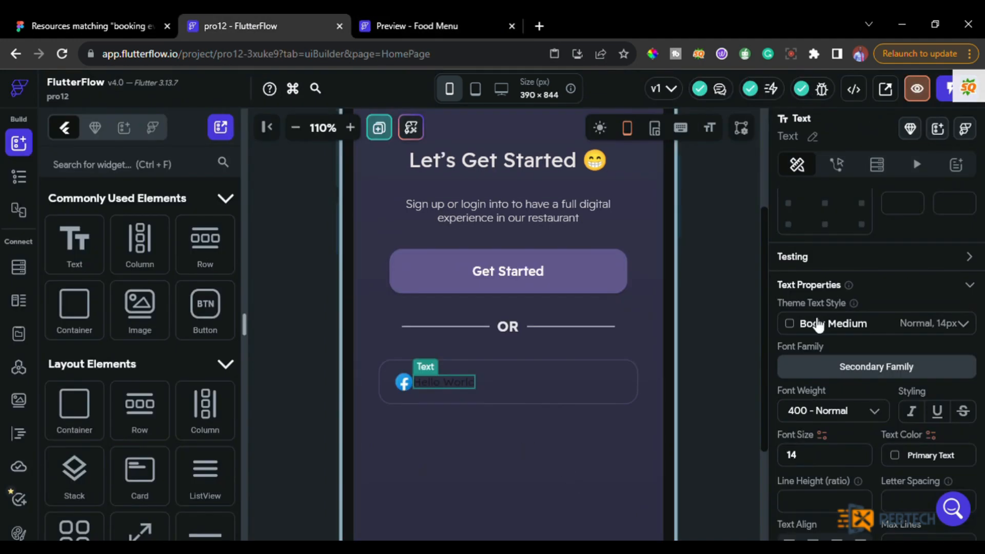
Set the text beside the Facebook icon to "Continue with facebook" and give it a left padding of 10
scroll(812, 316, "up", 5)
scroll(818, 322, "up", 2)
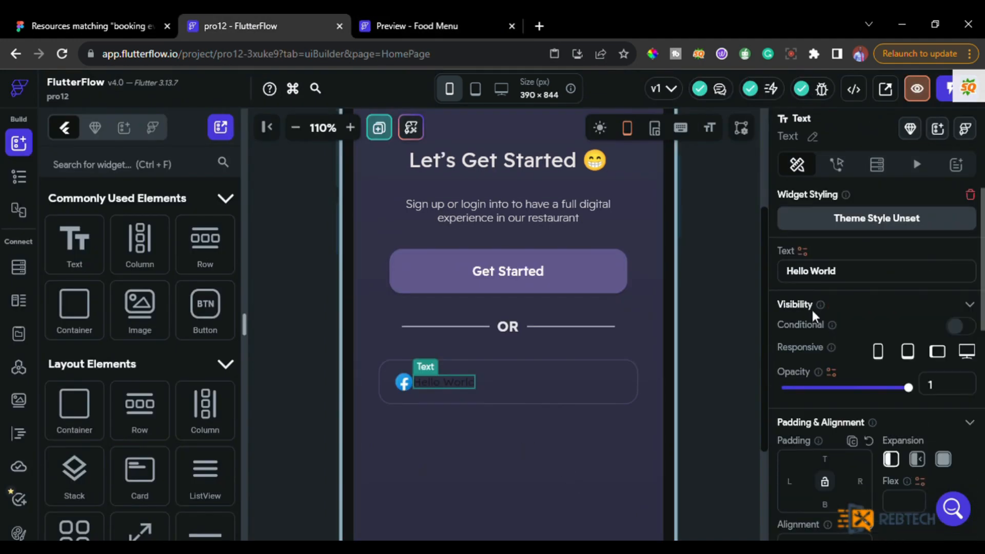
triple_click(809, 272)
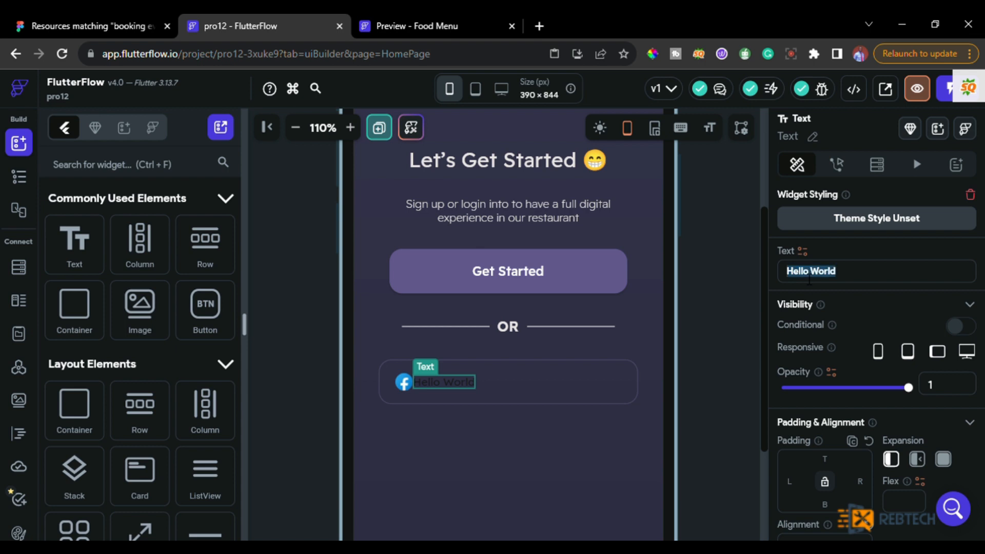
key("BackSpace")
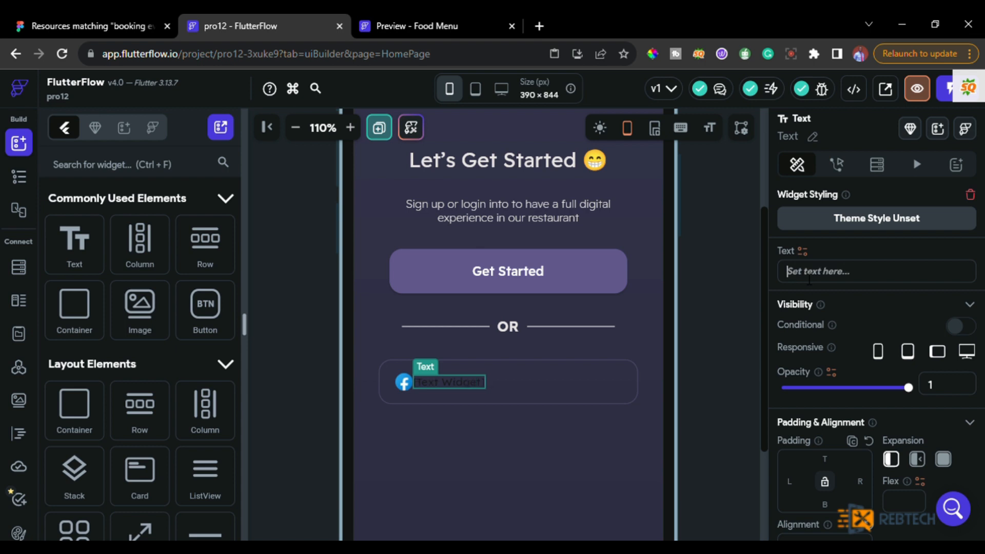
type("Co")
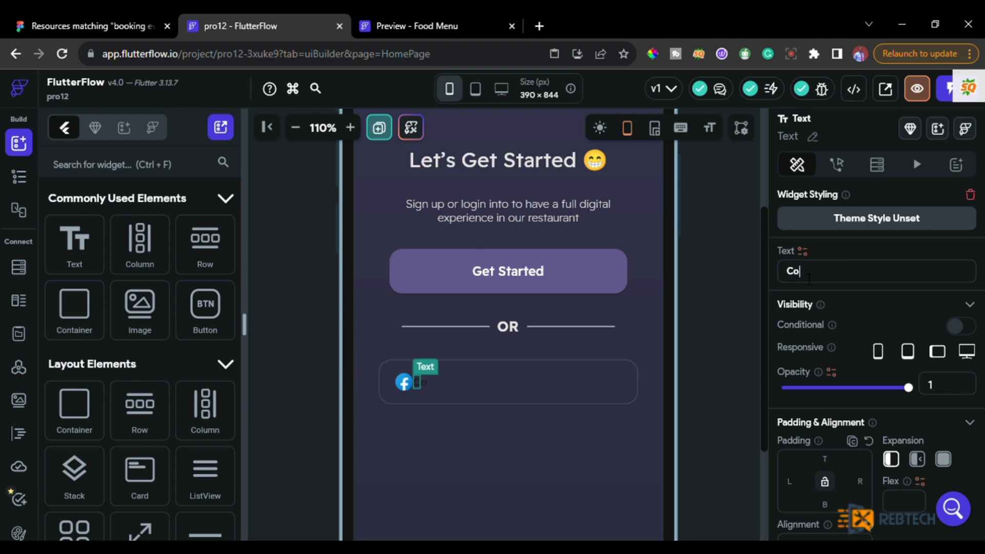
type("ntinue with facebbok")
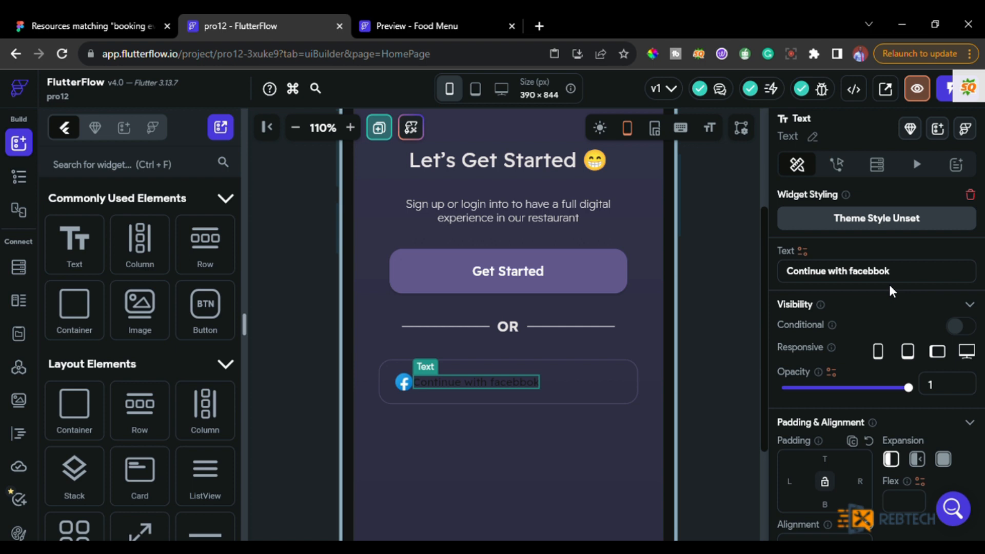
key("Left")
key("Left")
key("BackSpace")
type("o")
scroll(798, 420, "down", 2)
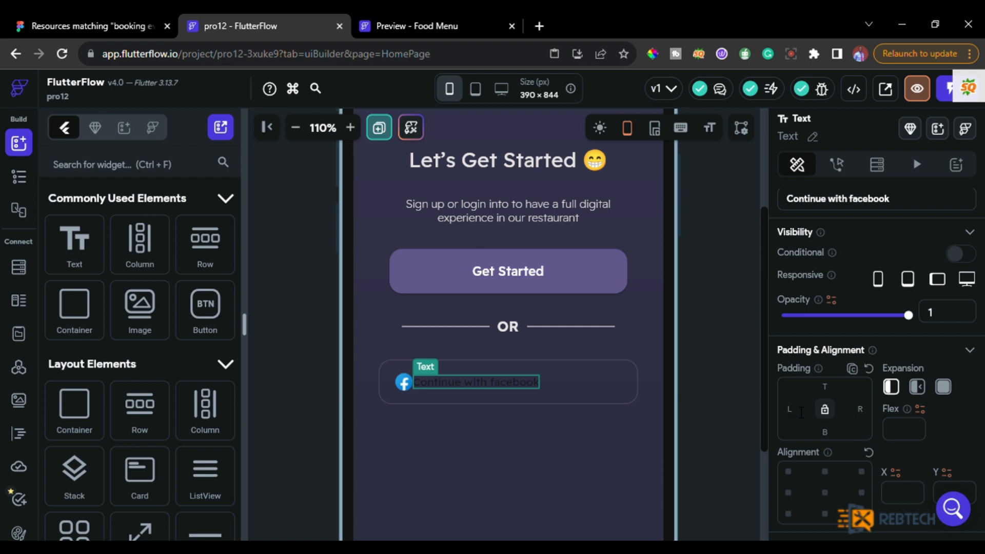
type("10")
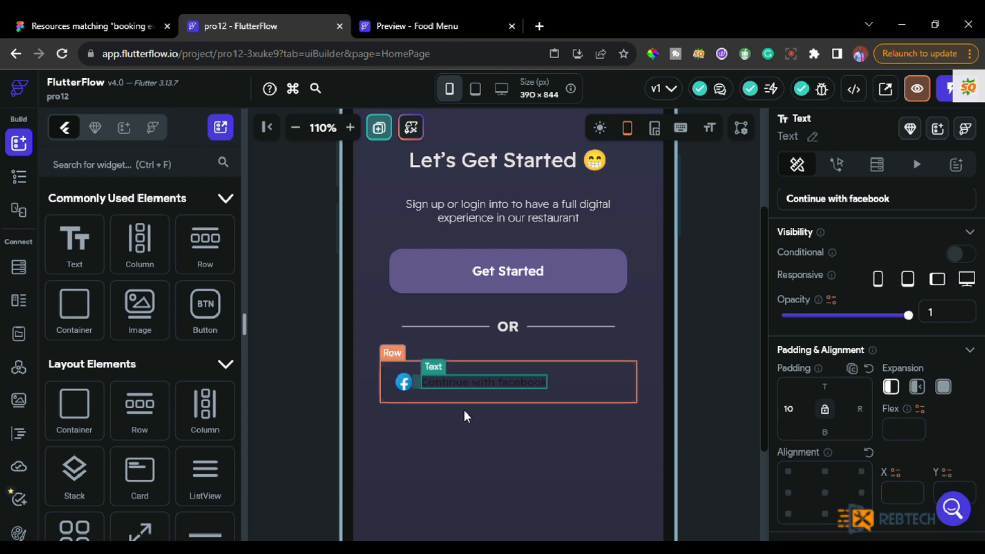
Set the "Continue with facebook" text to font size 16 and text color #E9E5E5
scroll(879, 464, "down", 4)
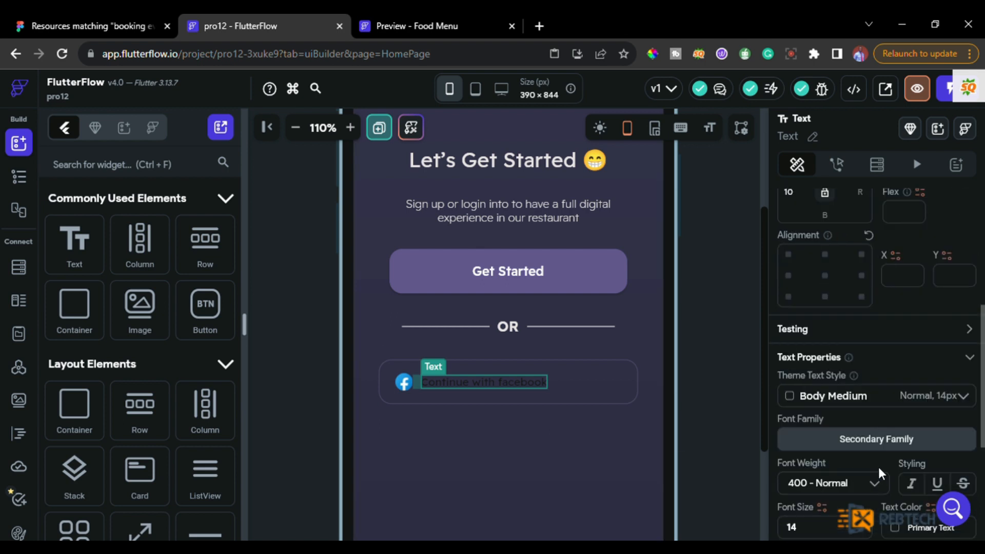
scroll(878, 472, "down", 1)
left_click(808, 461)
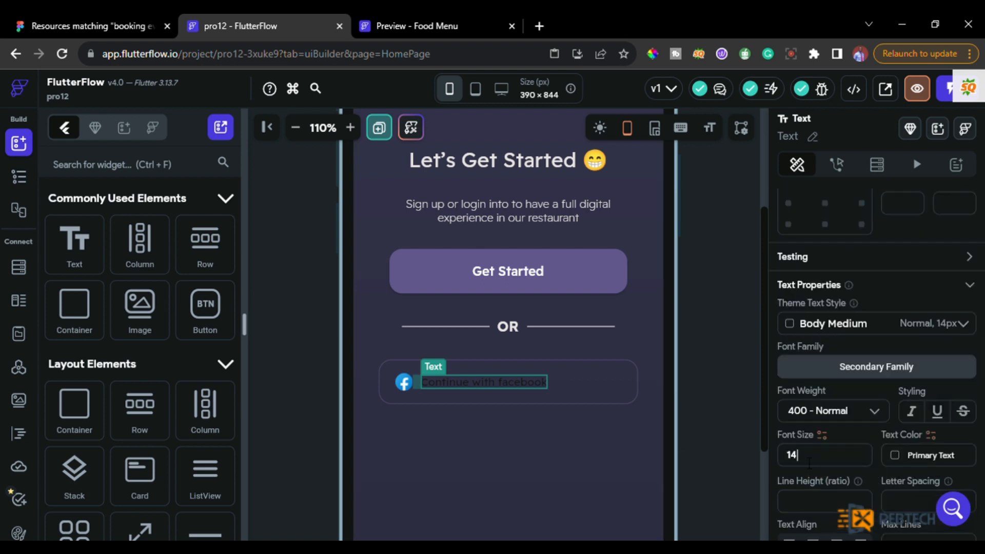
key("BackSpace")
type("6")
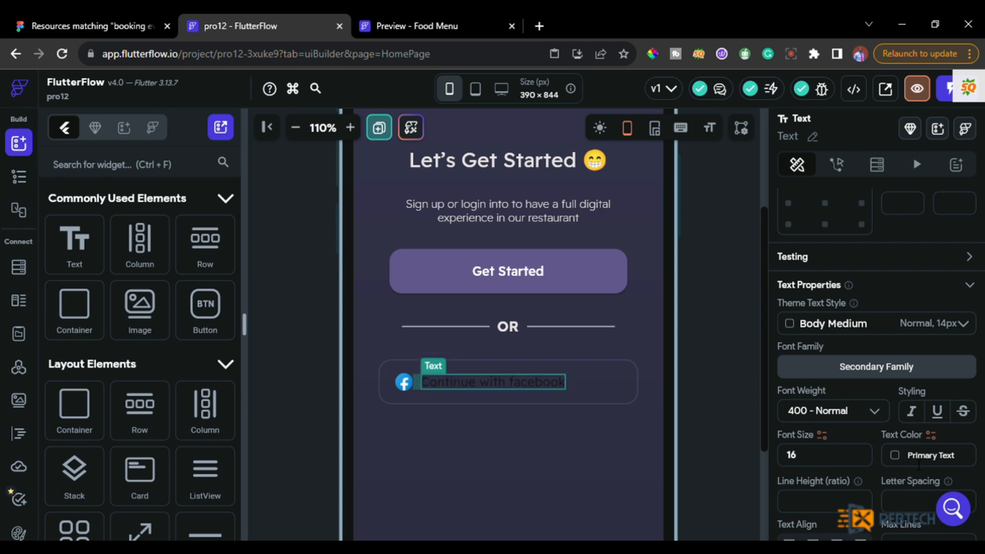
left_click(896, 455)
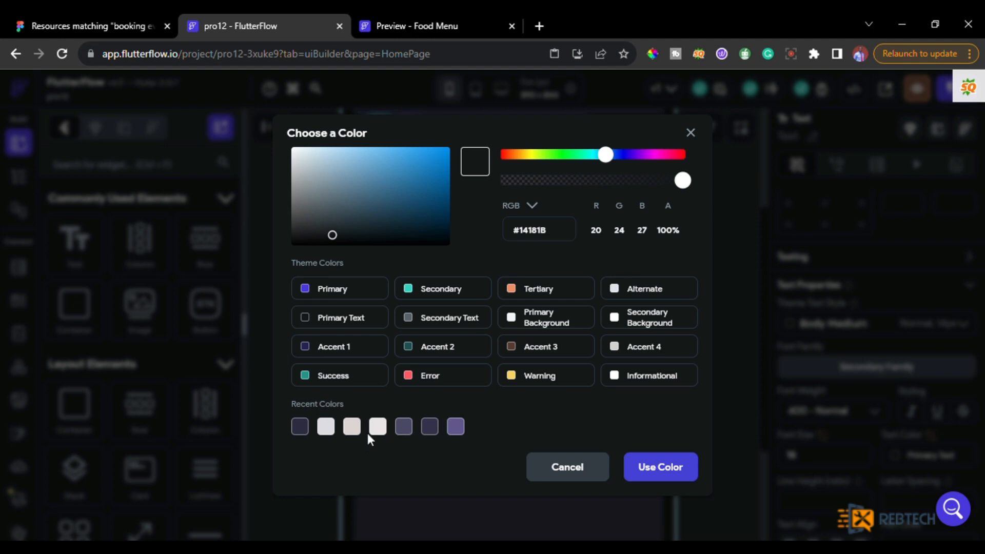
left_click(382, 431)
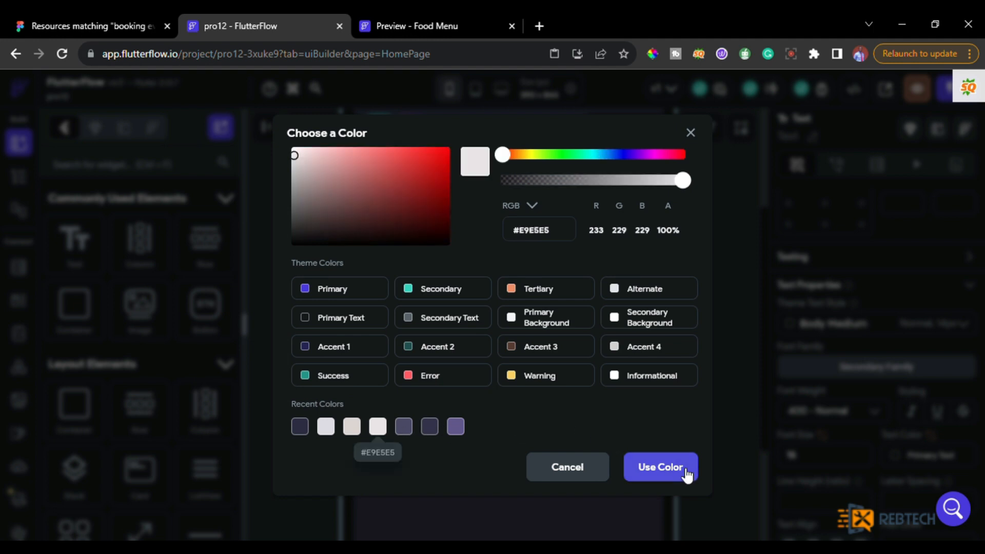
left_click(683, 470)
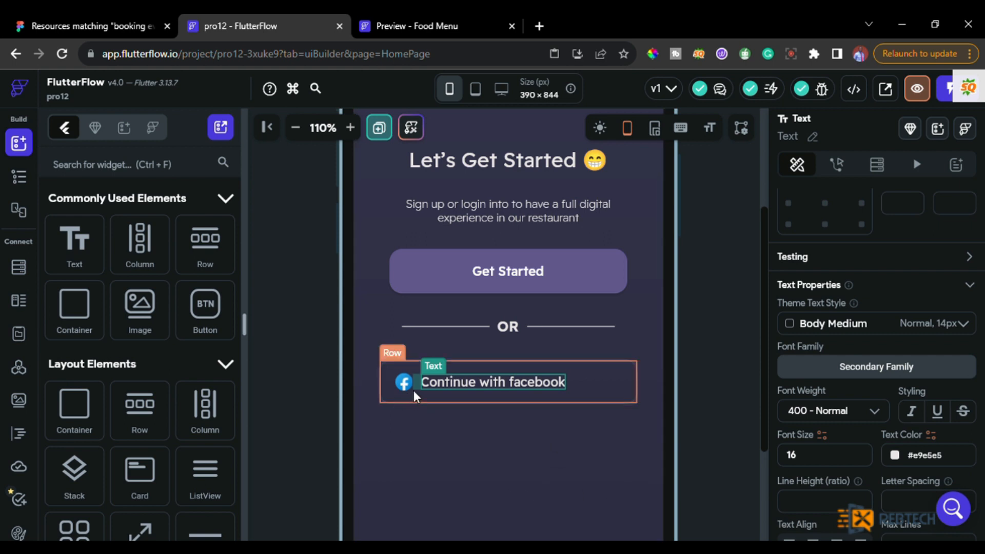
Center the Facebook icon and text horizontally in their row using the main axis alignment
left_click(389, 365)
left_click(815, 308)
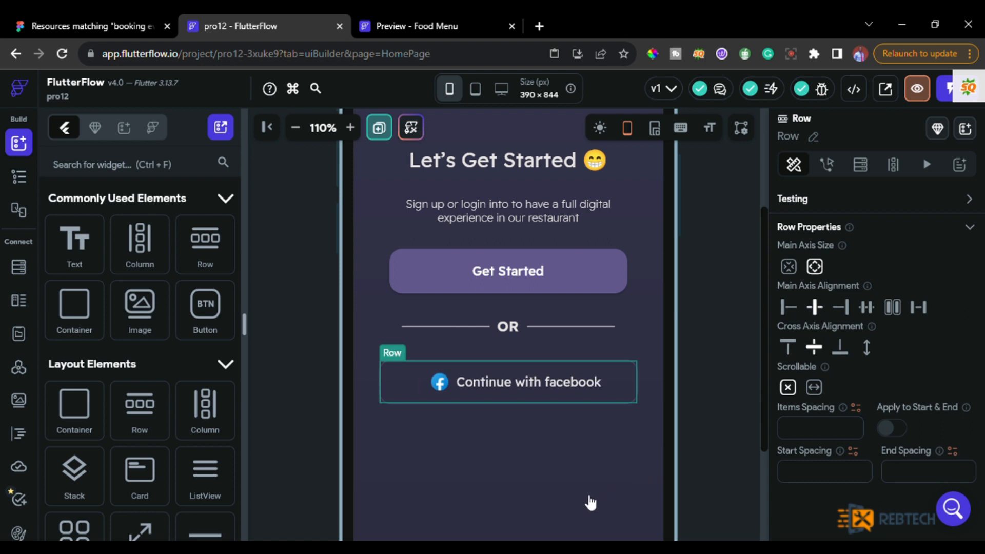
left_click(537, 498)
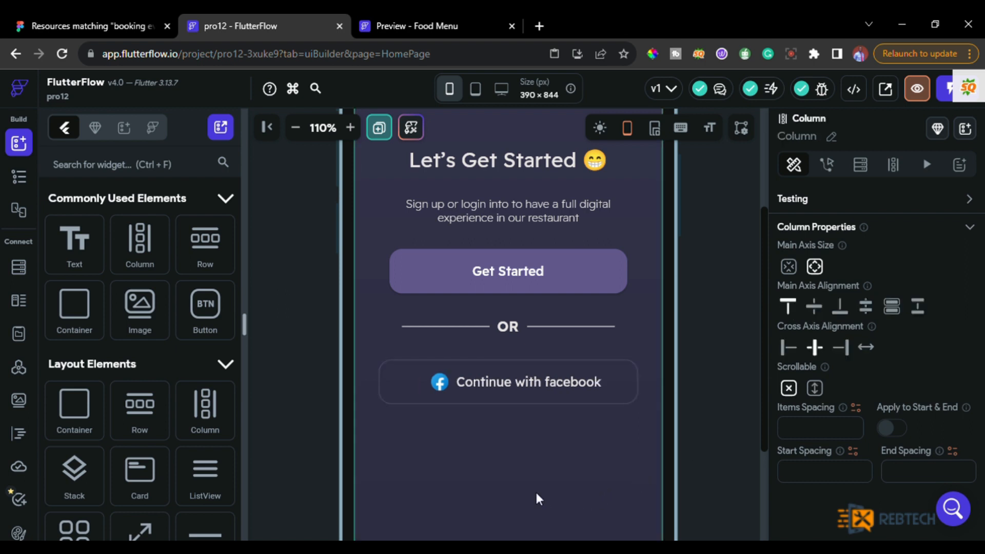
Compare with the Food Menu preview and set the "Continue with facebook" text's font weight to 300 - Light
left_click(398, 22)
left_click(262, 28)
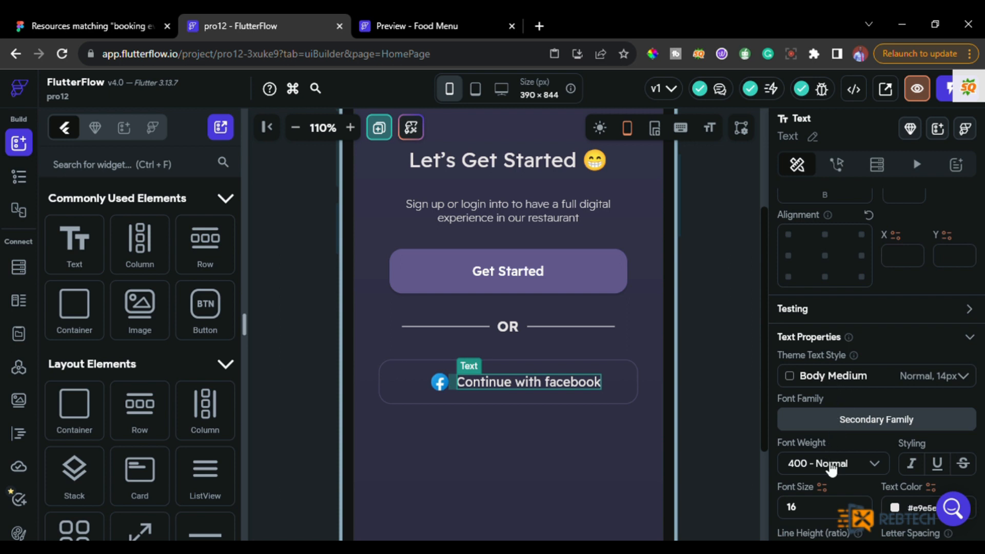
left_click(832, 464)
left_click(822, 282)
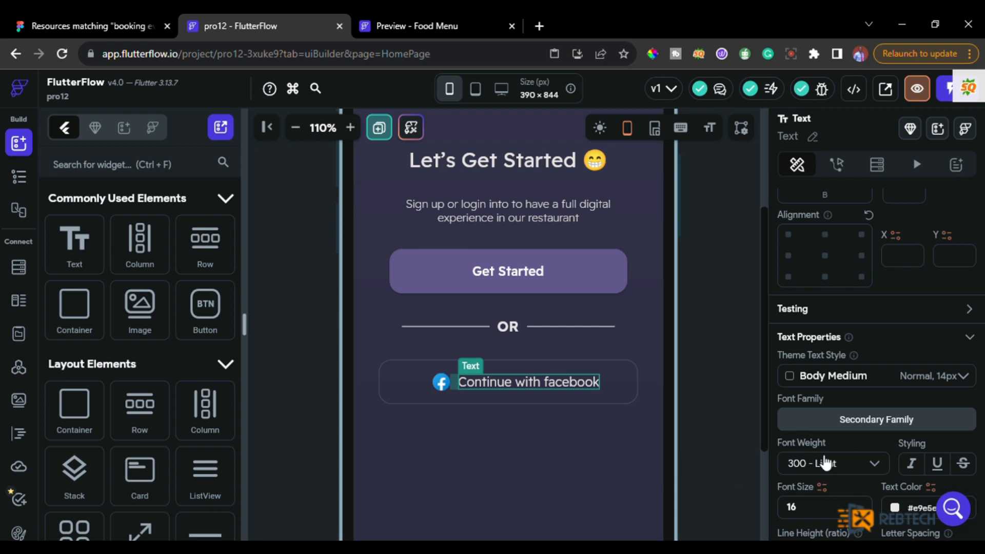
Try font weight 200 - Extra Light on the "Continue with facebook" text, compare it with the Food Menu preview, and undo the change
left_click(826, 464)
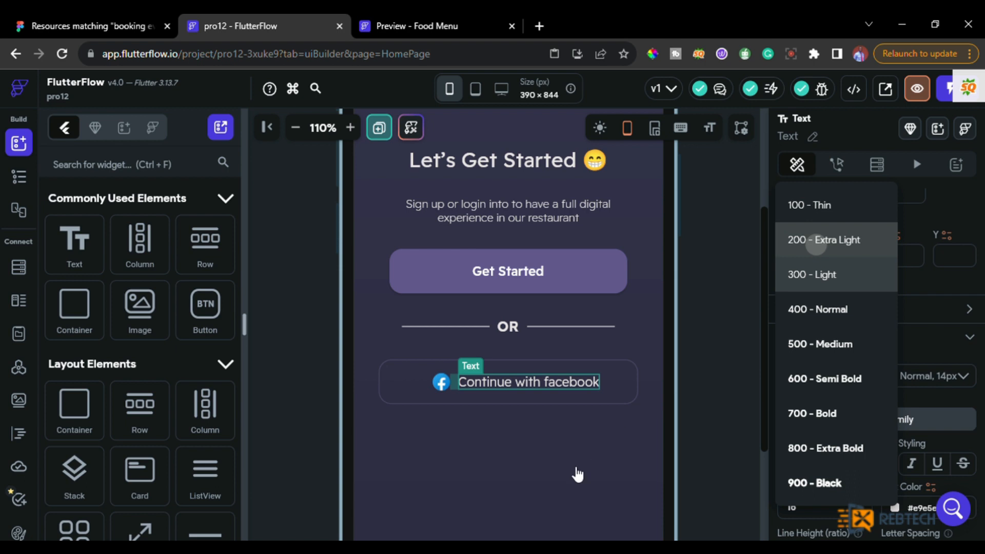
left_click(415, 21)
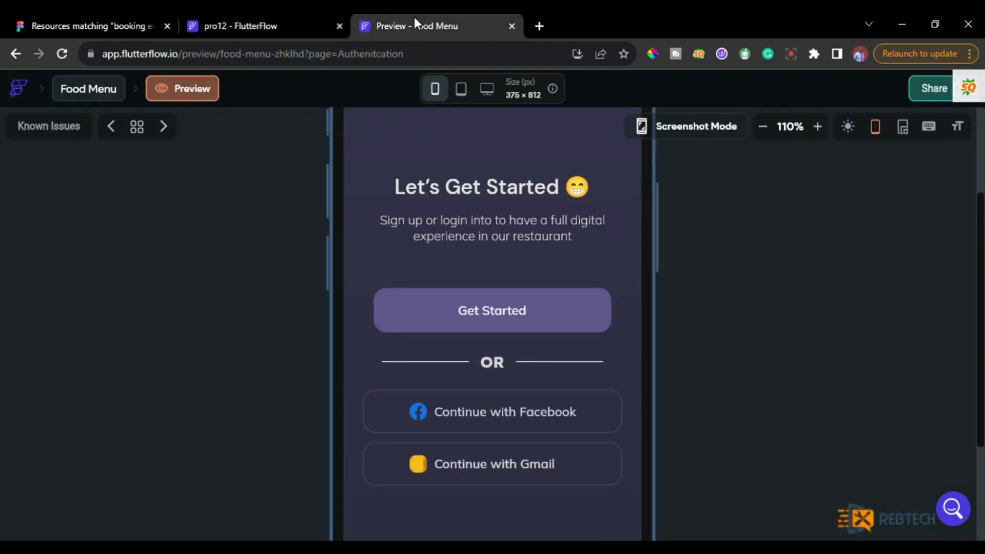
left_click(290, 16)
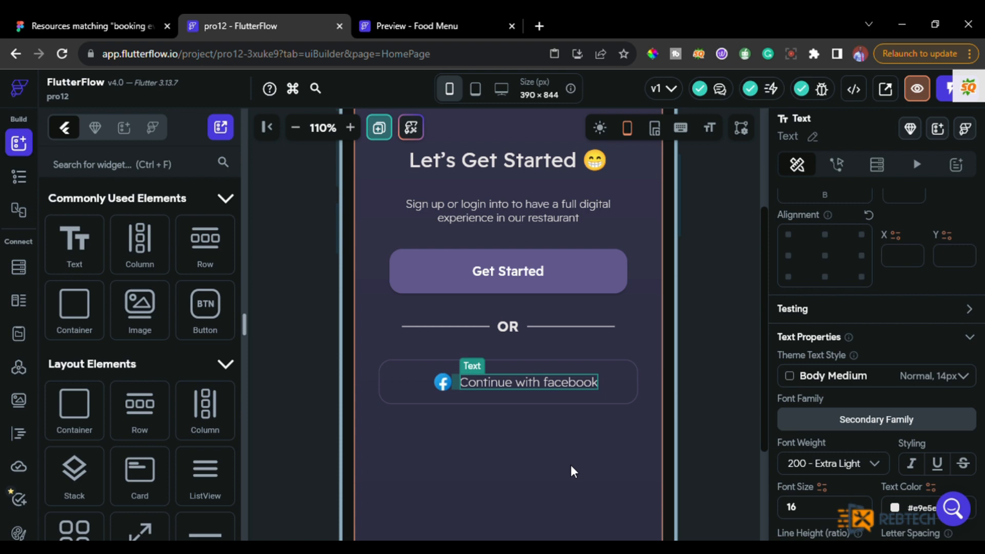
key("ctrl+z")
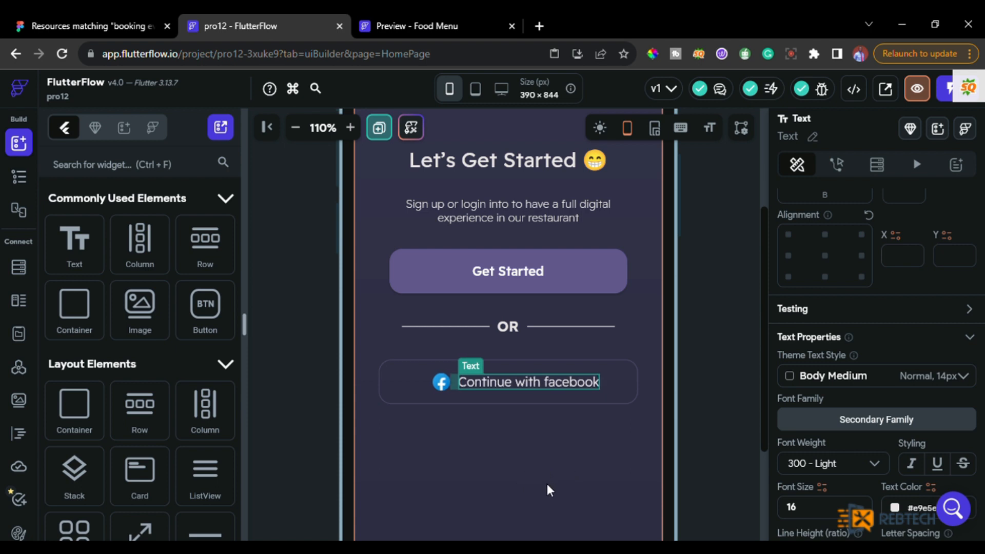